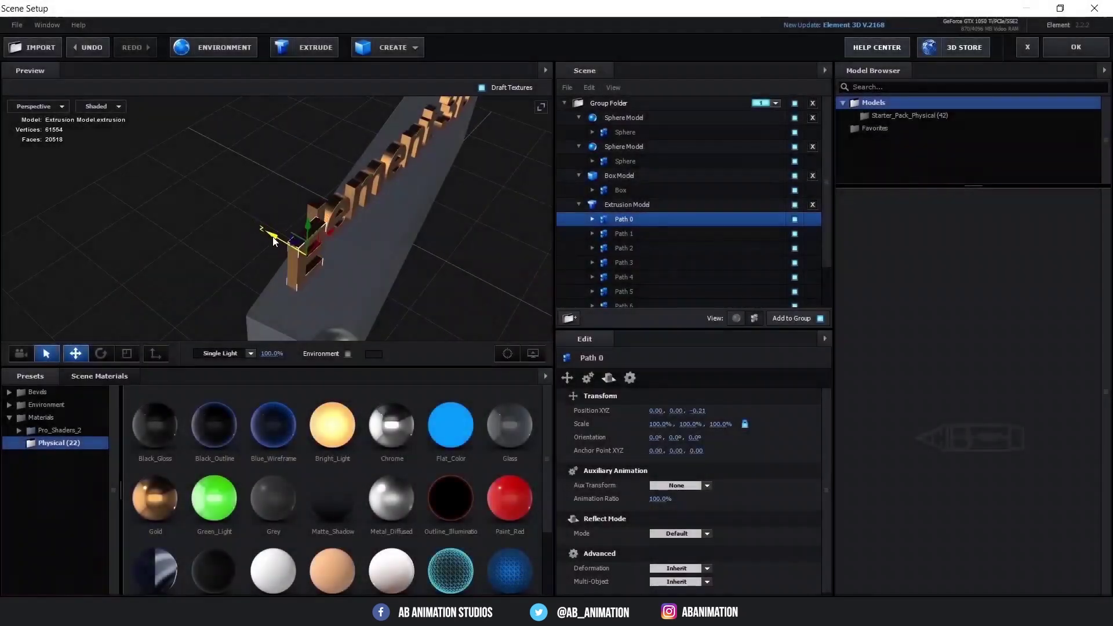
List the scene by materials, select the first sphere's Metal_Diffused material, and open the Basic_2K environment presets.
{"action": "scroll", "coordinate": [638, 251], "scroll_direction": "down", "scroll_amount": 2}
{"action": "left_click", "coordinate": [737, 317]}
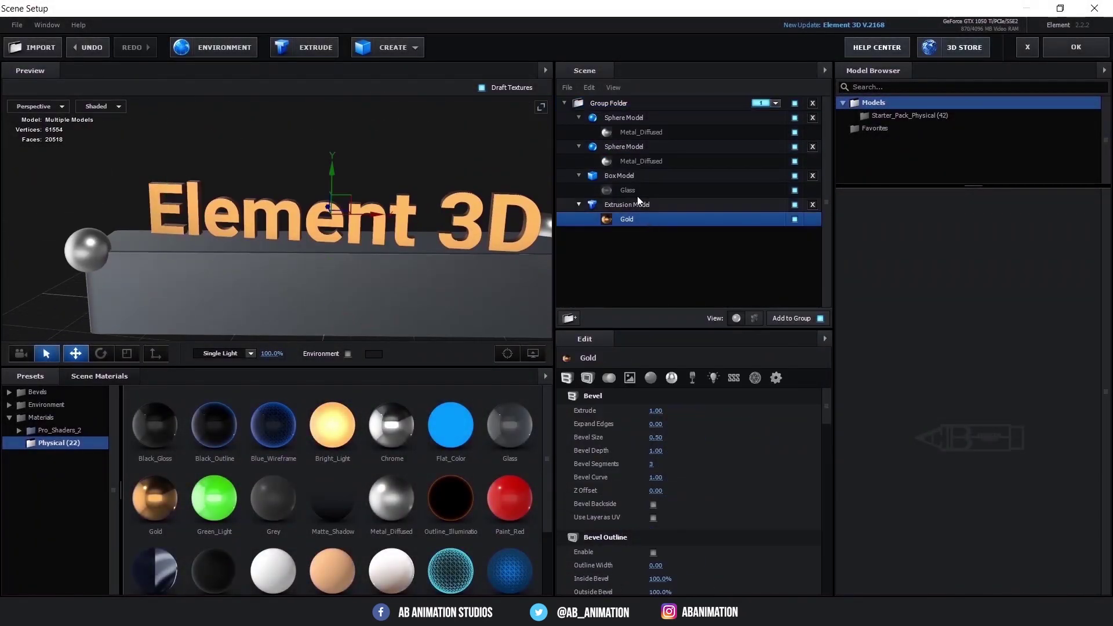
{"action": "left_click", "coordinate": [640, 132]}
{"action": "left_click", "coordinate": [58, 431]}
{"action": "left_click", "coordinate": [68, 406]}
{"action": "left_click", "coordinate": [68, 416]}
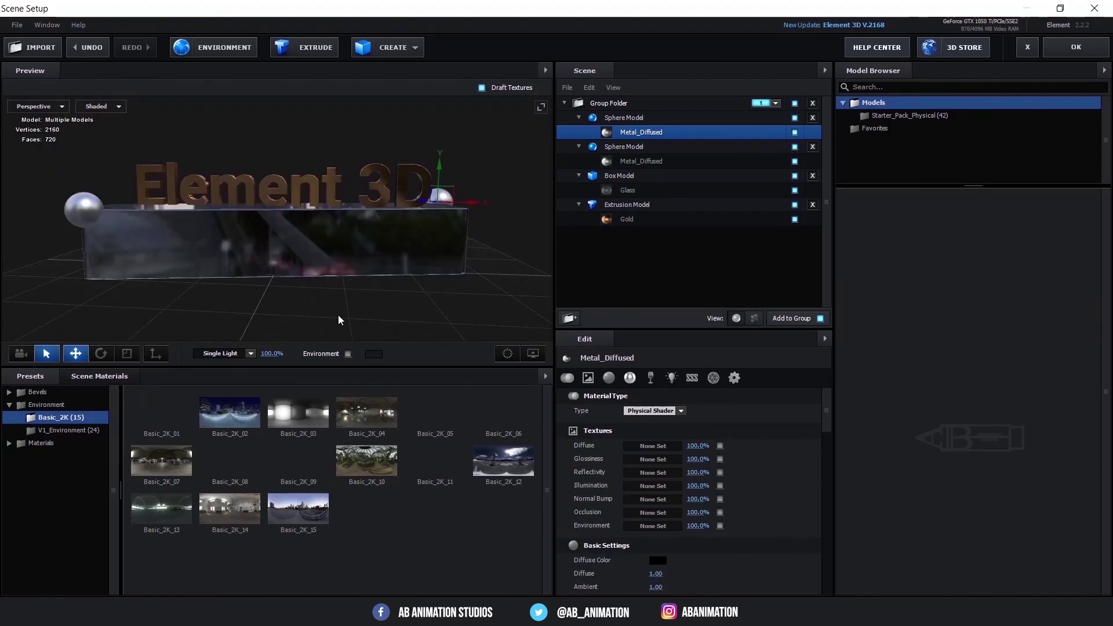
{"action": "scroll", "coordinate": [310, 219], "scroll_direction": "up", "scroll_amount": 5}
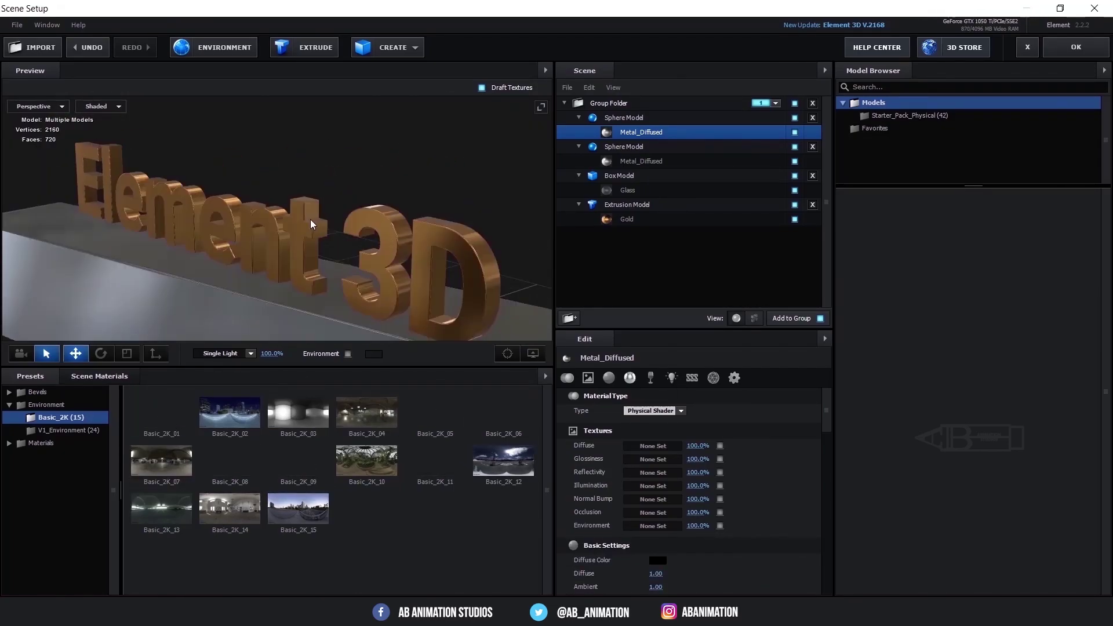
Examine the Element 3D billboard scene closely in the preview and accept the scene setup.
{"action": "left_click", "coordinate": [422, 193]}
{"action": "left_click", "coordinate": [532, 353]}
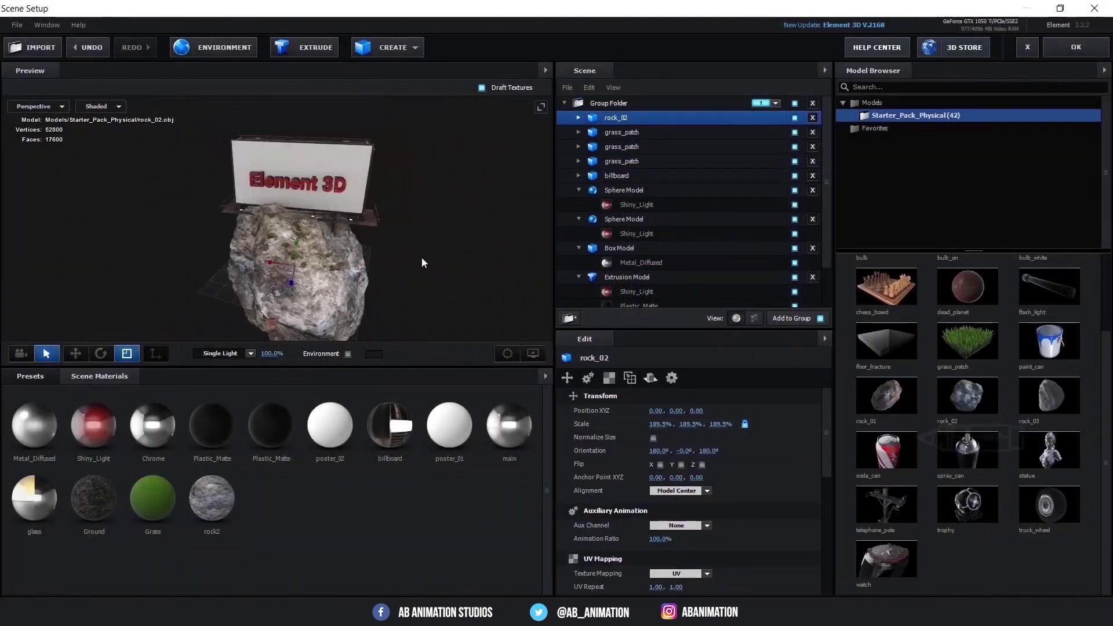
{"action": "scroll", "coordinate": [914, 413], "scroll_direction": "up", "scroll_amount": 2}
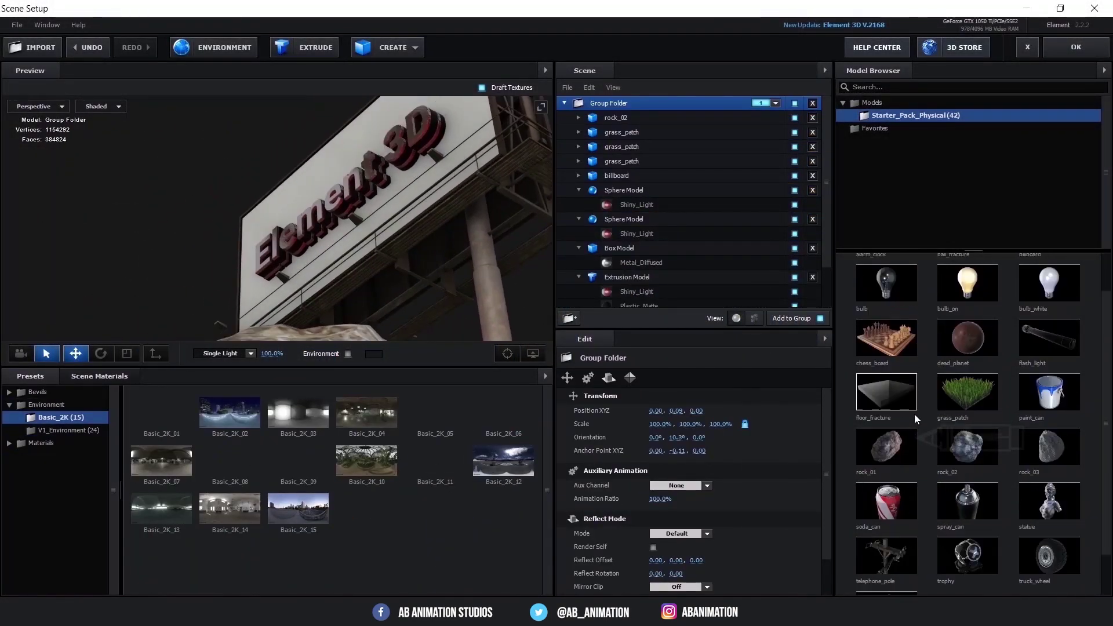
{"action": "left_click", "coordinate": [1058, 49]}
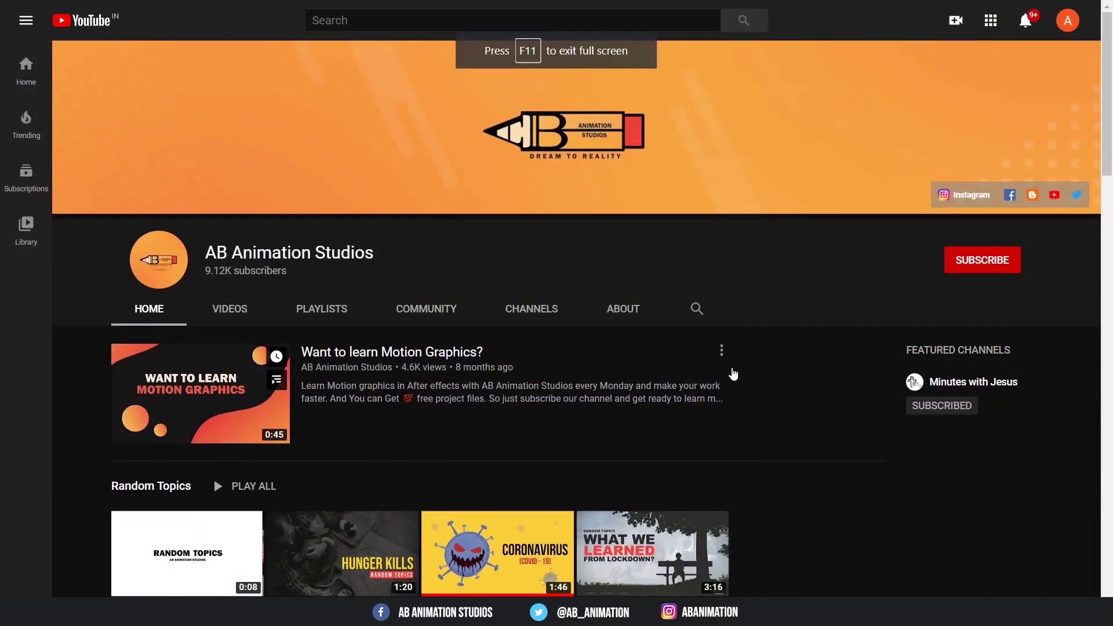
Browse the playlists and videos on the AB Animation Studios channel home page on YouTube.
{"action": "scroll", "coordinate": [733, 374], "scroll_direction": "down", "scroll_amount": 4}
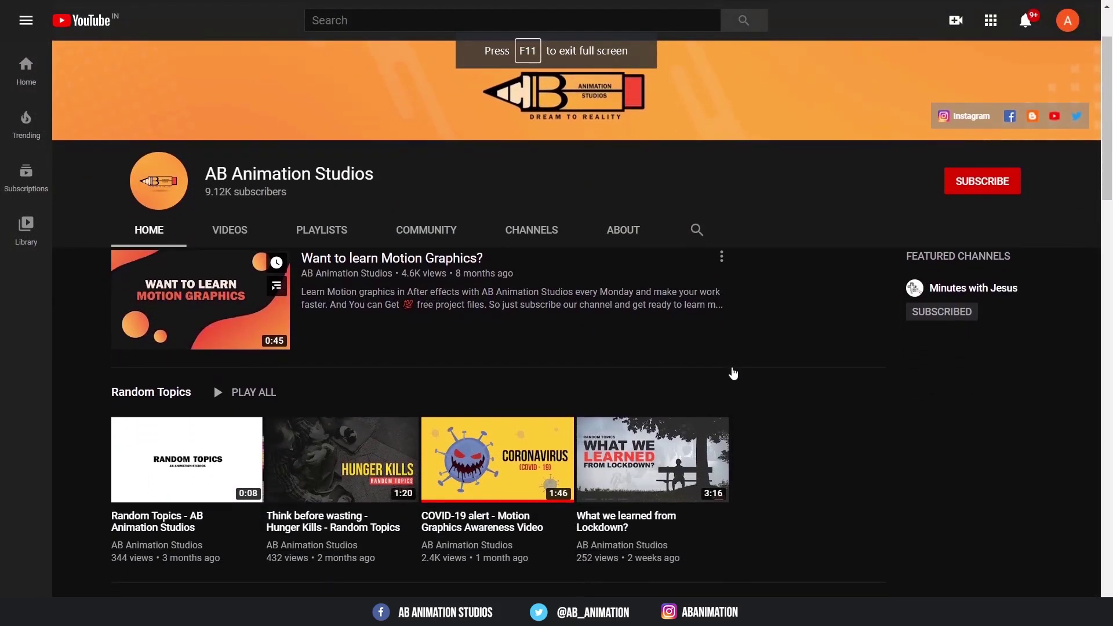
{"action": "scroll", "coordinate": [733, 371], "scroll_direction": "down", "scroll_amount": 5}
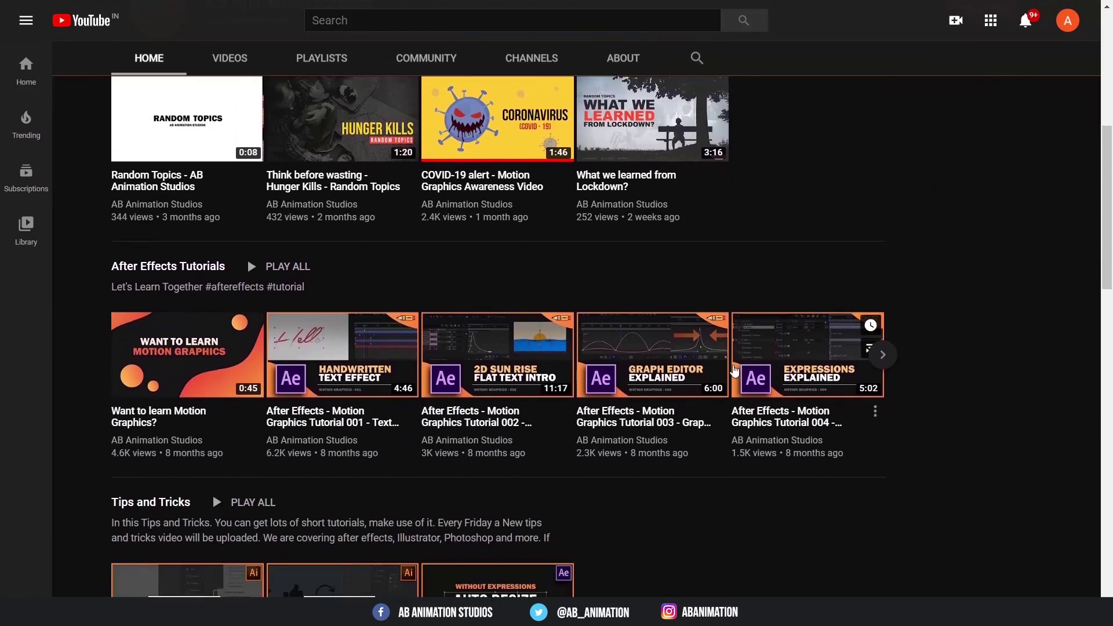
{"action": "scroll", "coordinate": [812, 380], "scroll_direction": "down", "scroll_amount": 4}
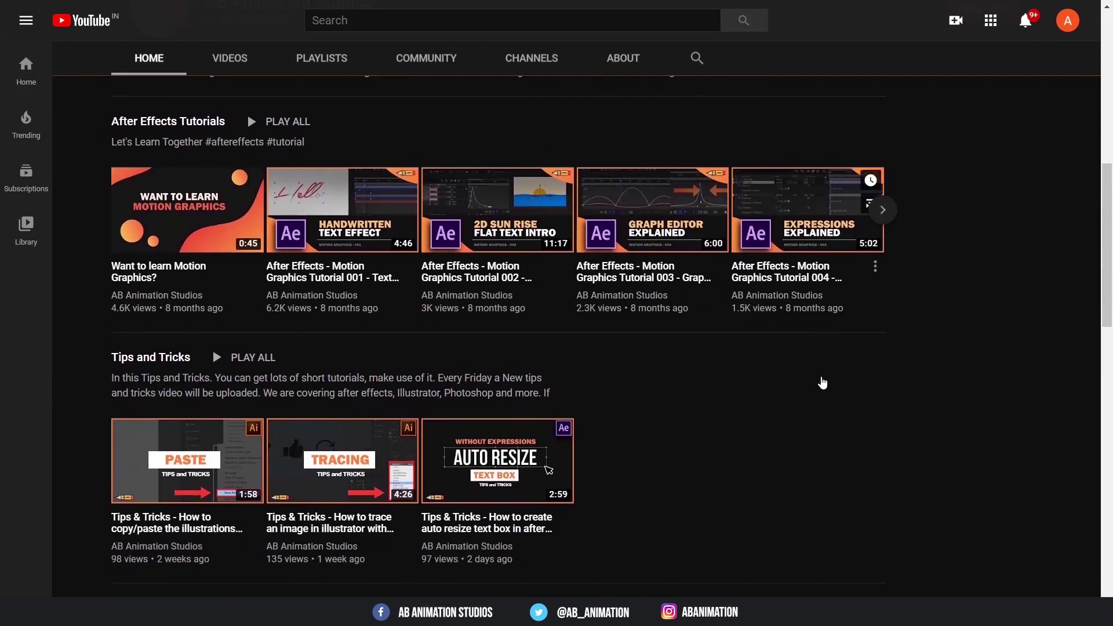
{"action": "scroll", "coordinate": [670, 385], "scroll_direction": "up", "scroll_amount": 9}
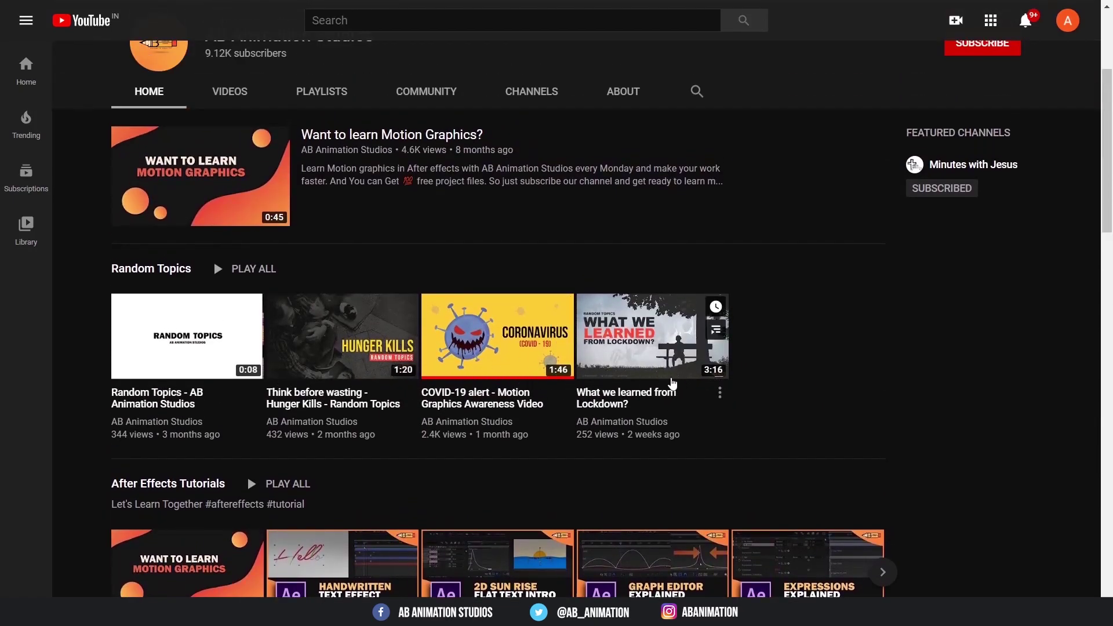
{"action": "scroll", "coordinate": [671, 385], "scroll_direction": "down", "scroll_amount": 5}
{"action": "scroll", "coordinate": [608, 384], "scroll_direction": "up", "scroll_amount": 5}
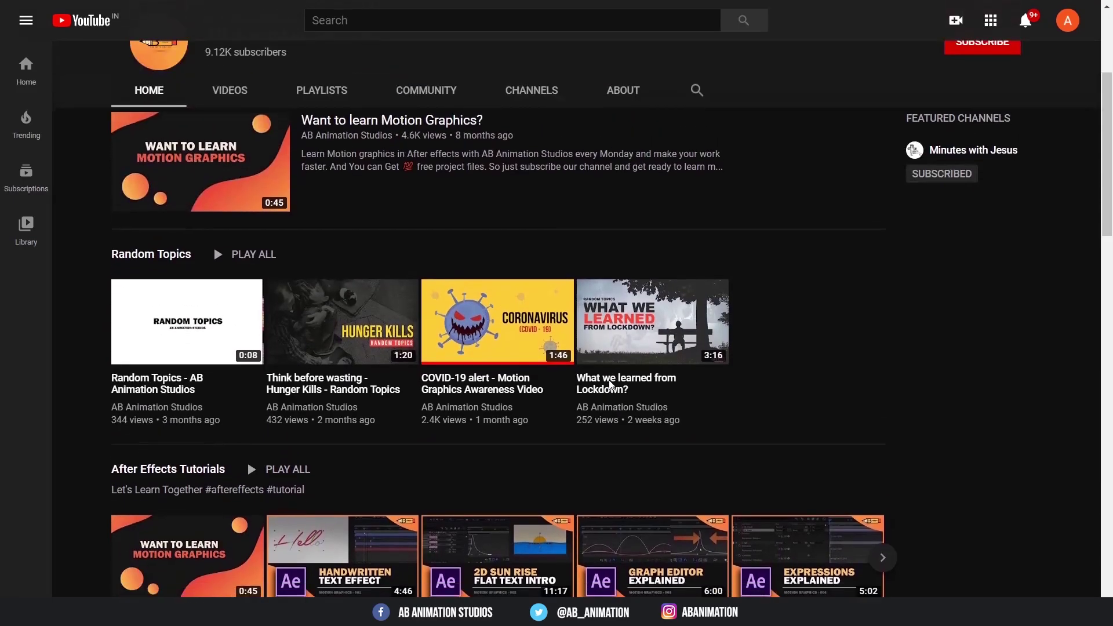
{"action": "scroll", "coordinate": [609, 384], "scroll_direction": "down", "scroll_amount": 15}
{"action": "scroll", "coordinate": [609, 384], "scroll_direction": "down", "scroll_amount": 9}
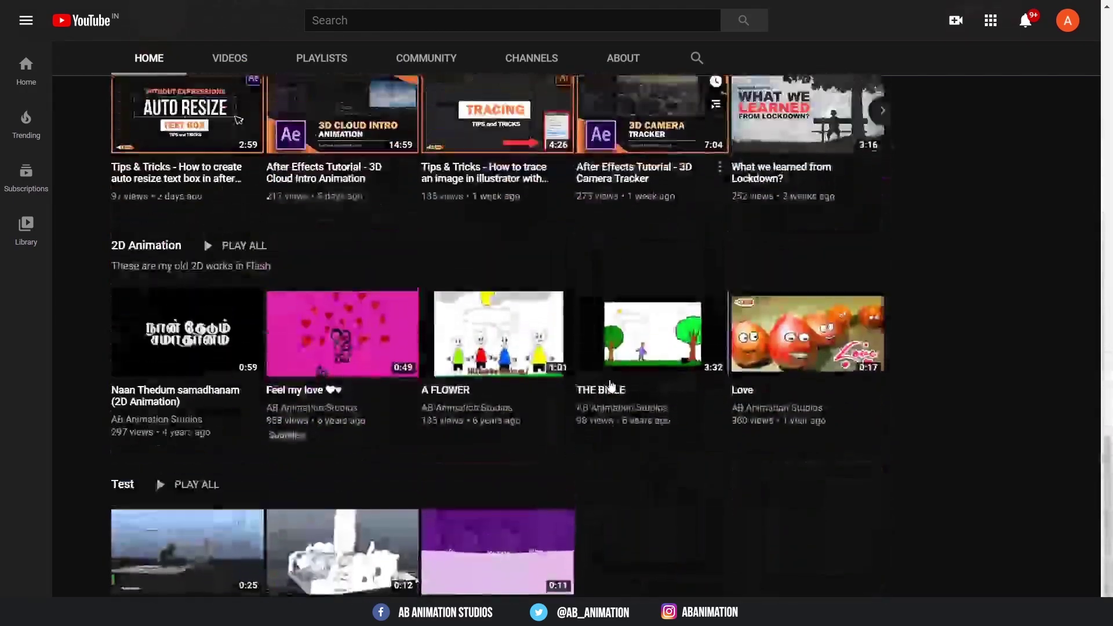
{"action": "scroll", "coordinate": [608, 384], "scroll_direction": "up", "scroll_amount": 20}
{"action": "scroll", "coordinate": [617, 378], "scroll_direction": "up", "scroll_amount": 5}
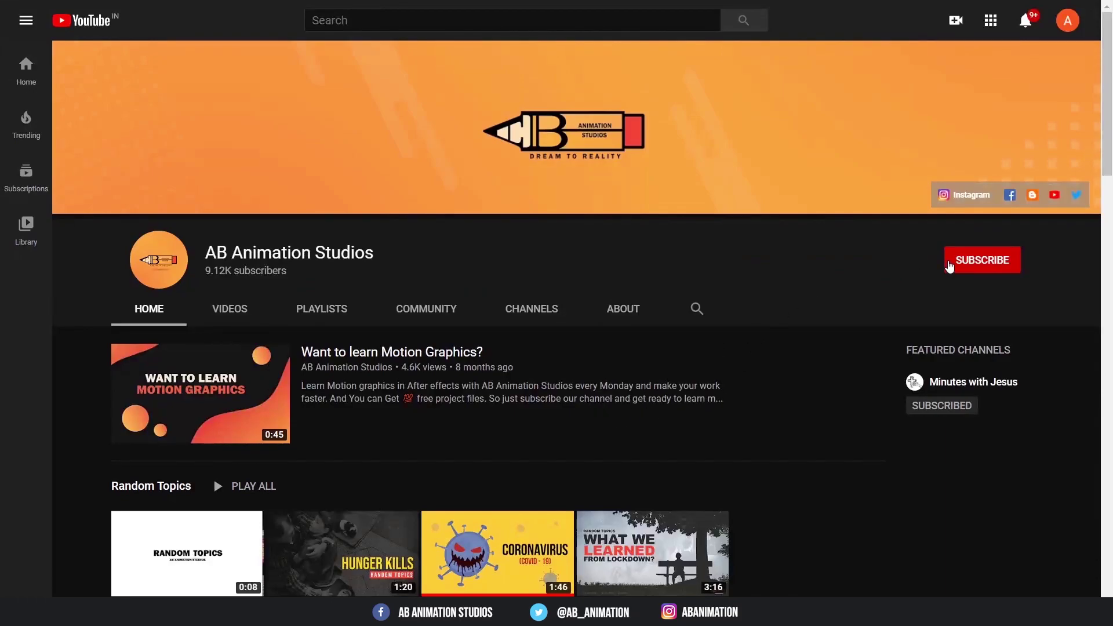
Subscribe to the AB Animation Studios channel and set its notifications to All.
{"action": "left_click", "coordinate": [948, 266]}
{"action": "left_click", "coordinate": [1009, 260]}
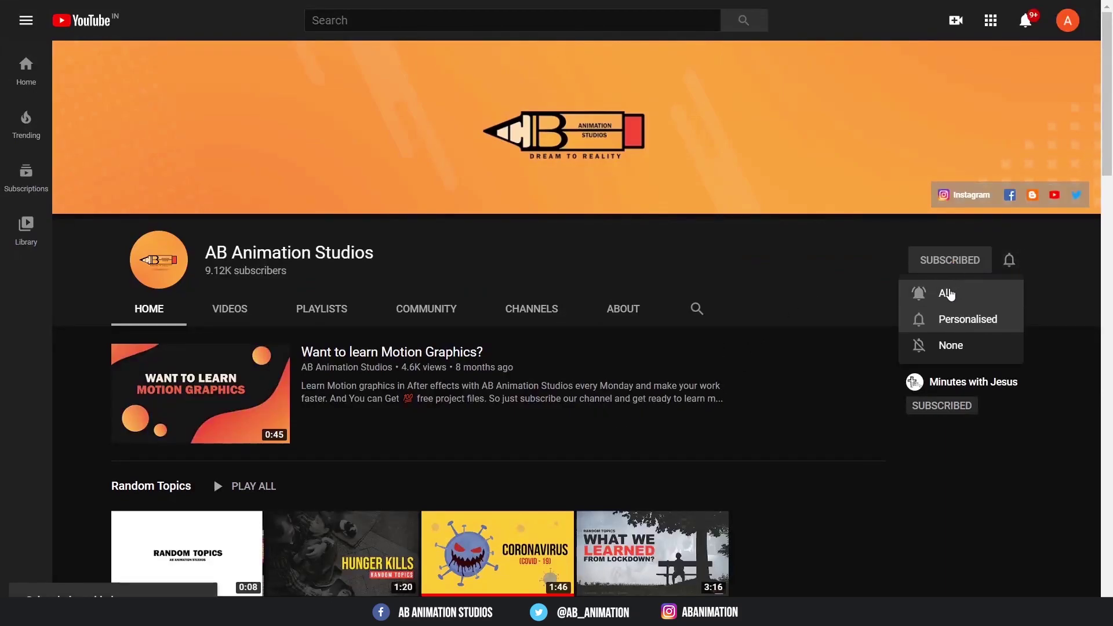
{"action": "left_click", "coordinate": [948, 294]}
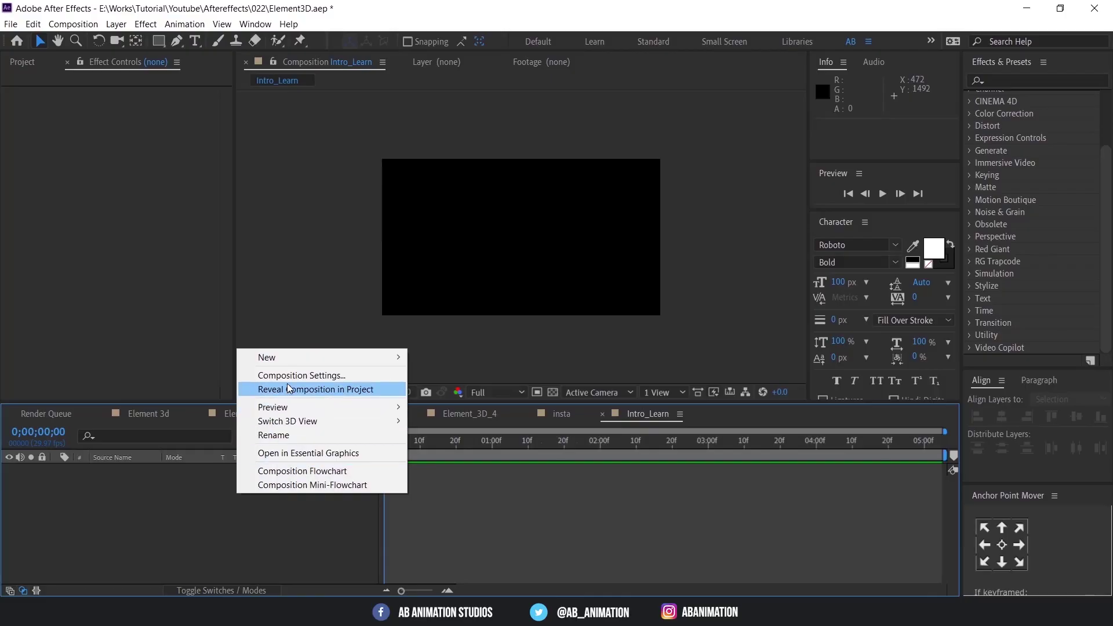
In After Effects, reveal the Intro_Learn composition in the project and review its composition settings.
{"action": "left_click", "coordinate": [290, 389]}
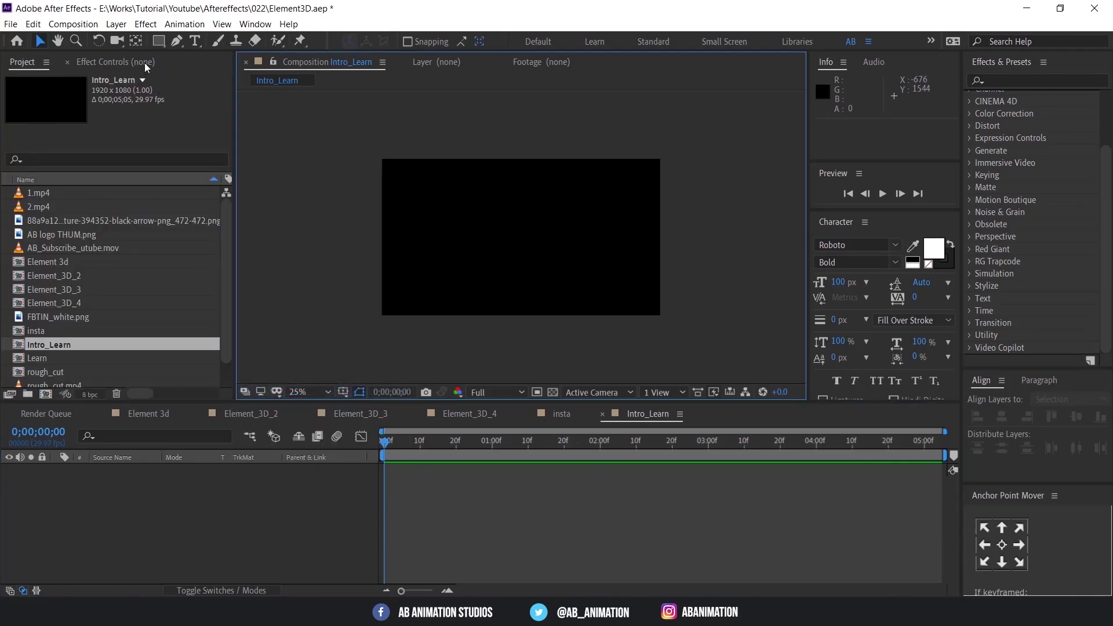
{"action": "left_click", "coordinate": [115, 62]}
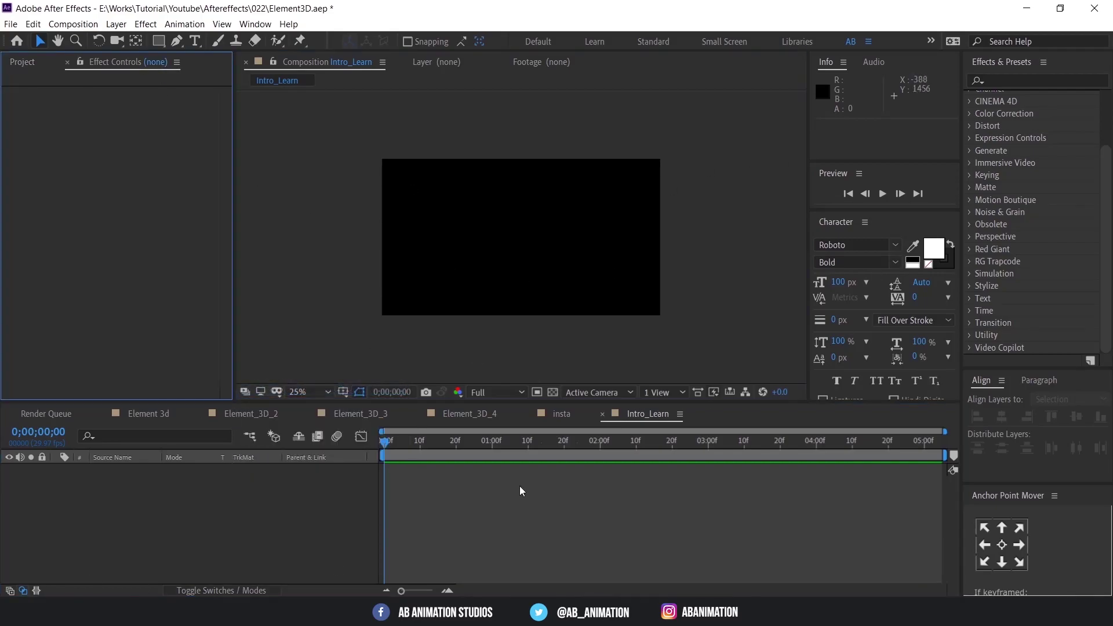
{"action": "right_click", "coordinate": [208, 506]}
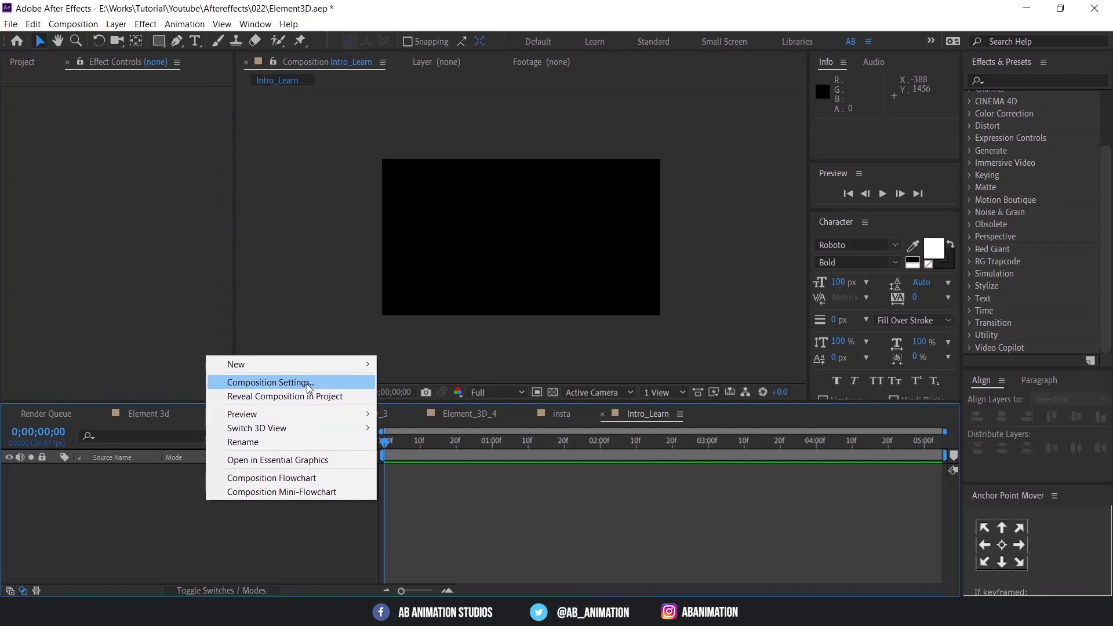
{"action": "left_click", "coordinate": [307, 384]}
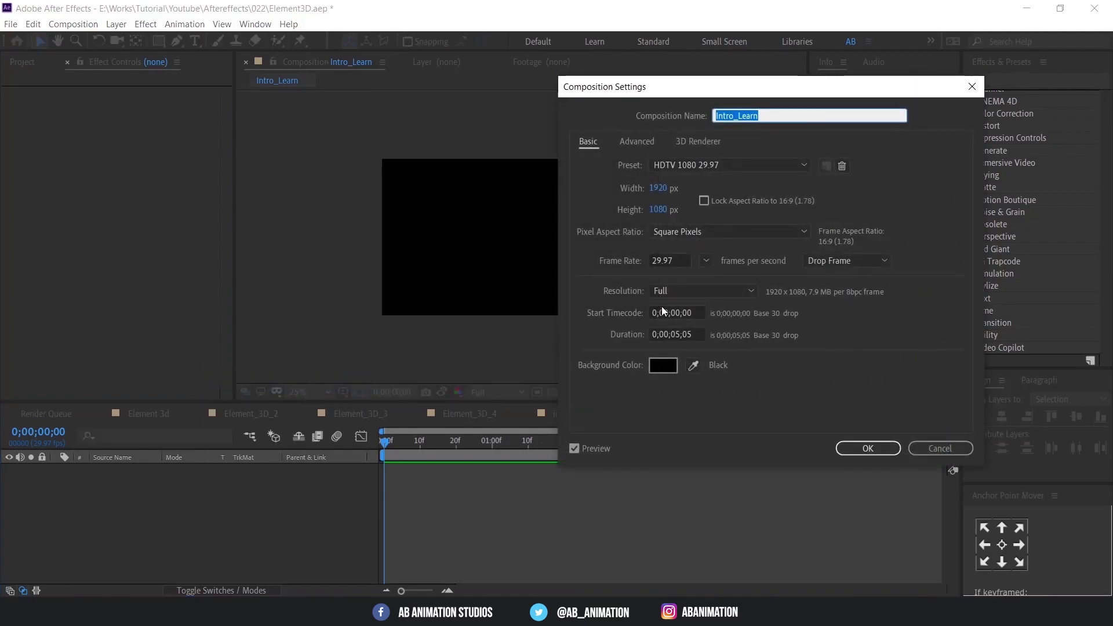
{"action": "left_click", "coordinate": [869, 448]}
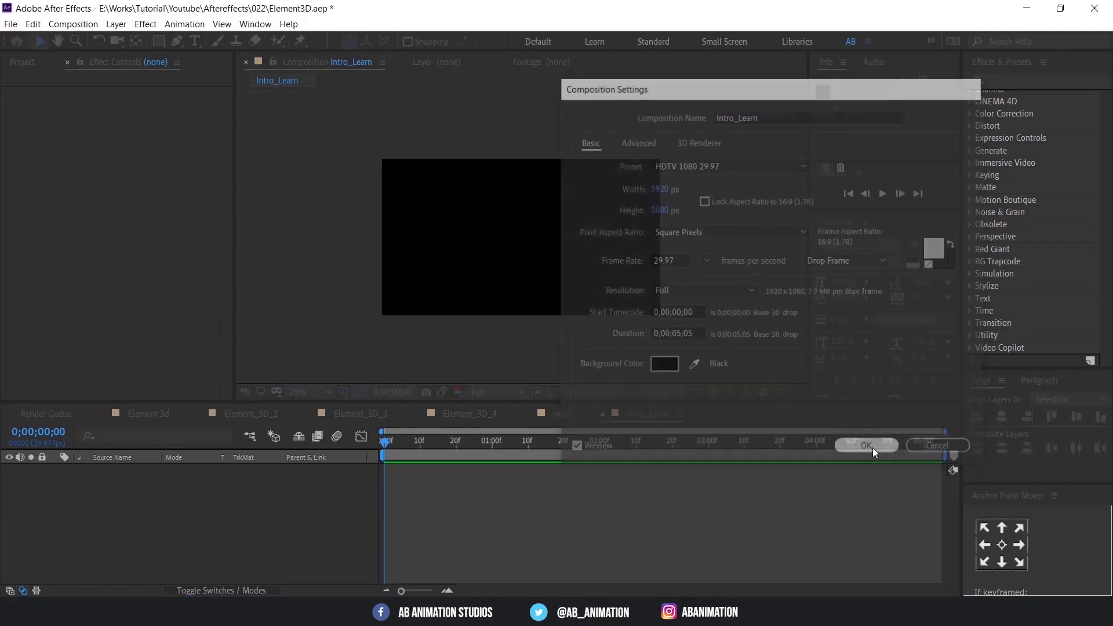
Create a composition-sized black solid named E3D in the Intro_Learn composition.
{"action": "right_click", "coordinate": [237, 485]}
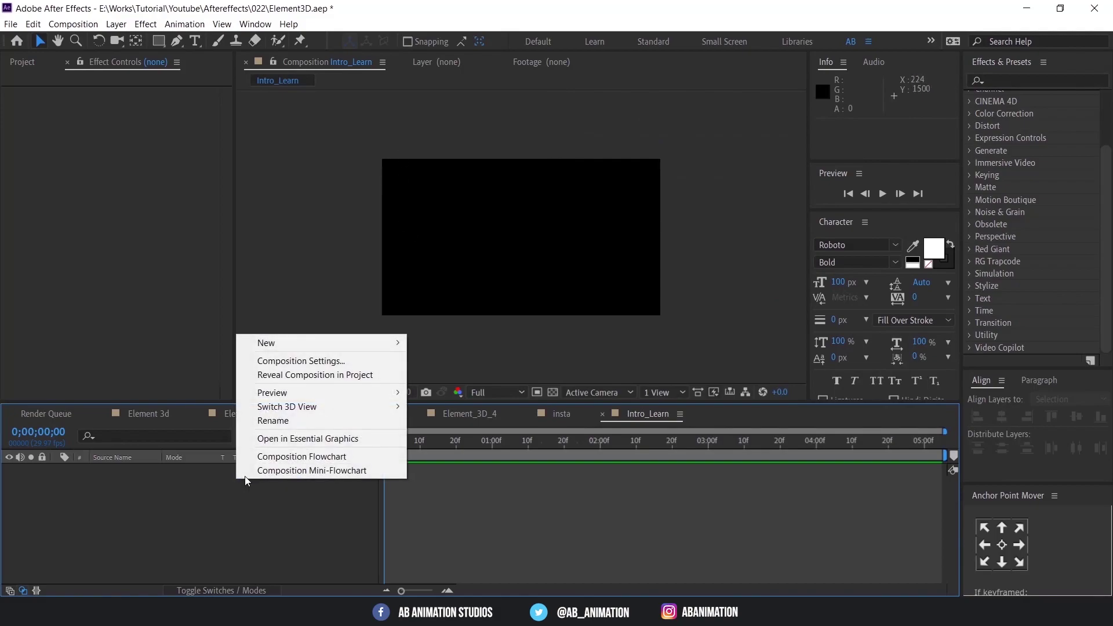
{"action": "mouse_move", "coordinate": [318, 350]}
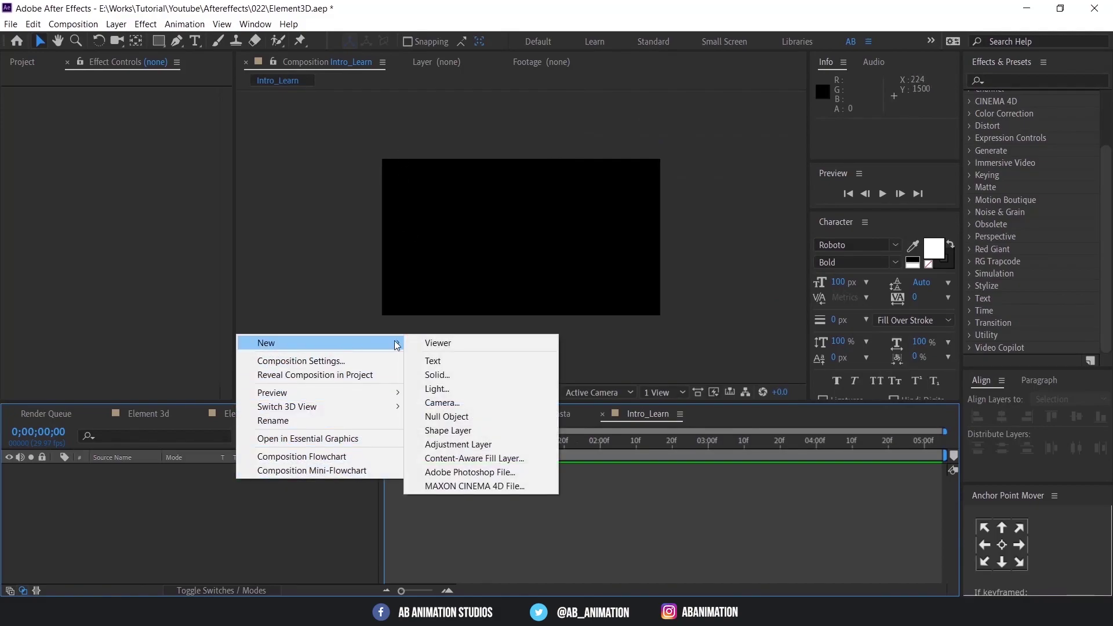
{"action": "left_click", "coordinate": [461, 374]}
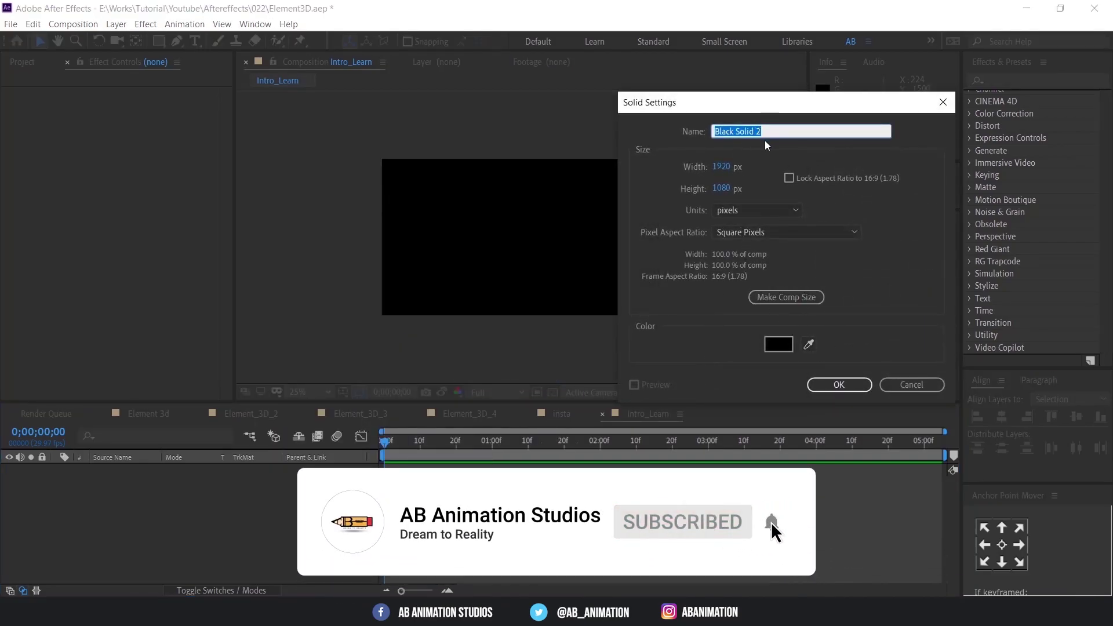
{"action": "type", "text": "E"}
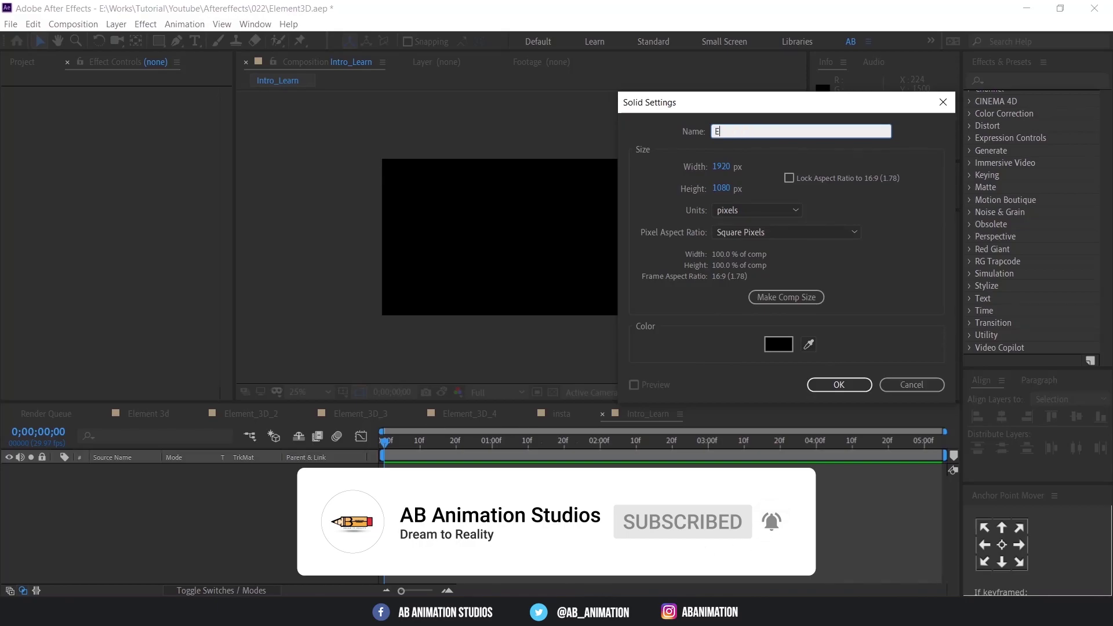
{"action": "type", "text": "3D"}
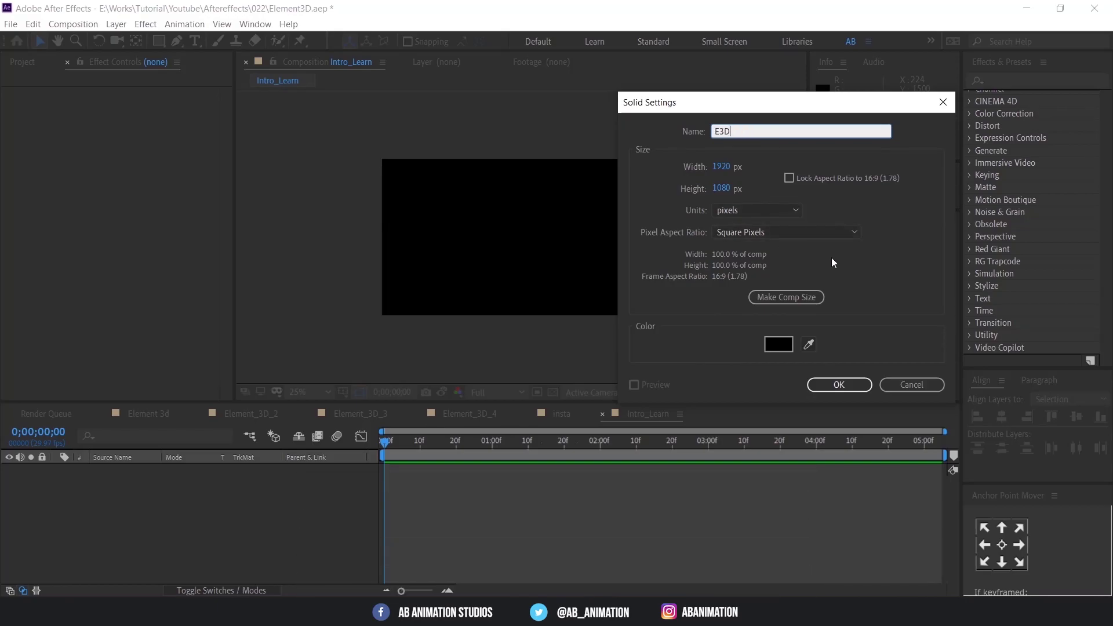
{"action": "left_click", "coordinate": [818, 386]}
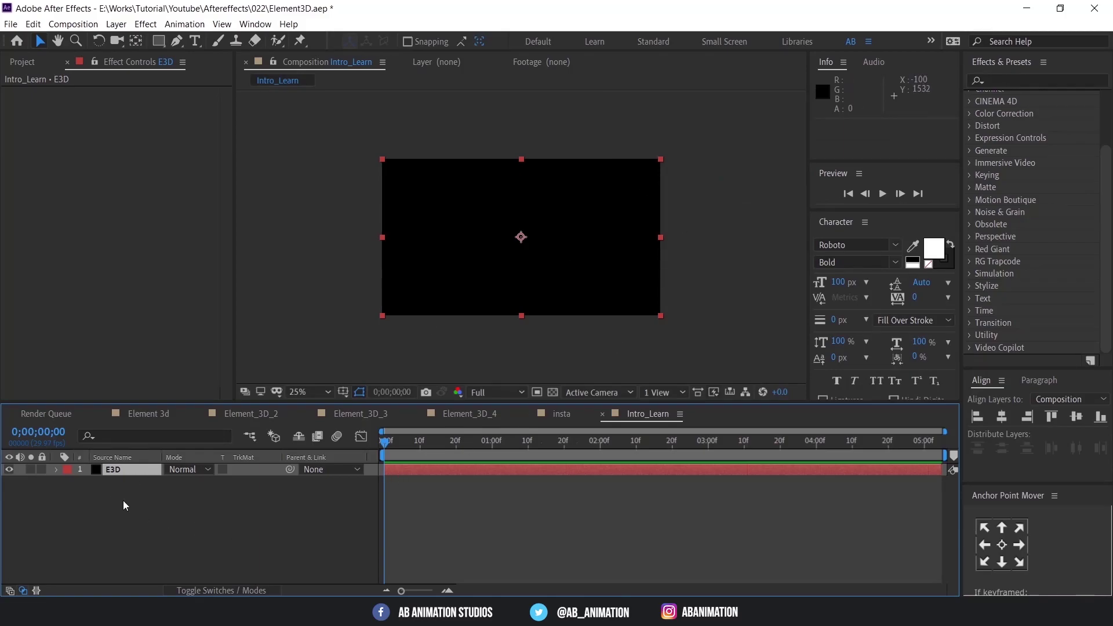
Add a text layer reading "Element 3D" to the composition.
{"action": "left_click", "coordinate": [196, 43]}
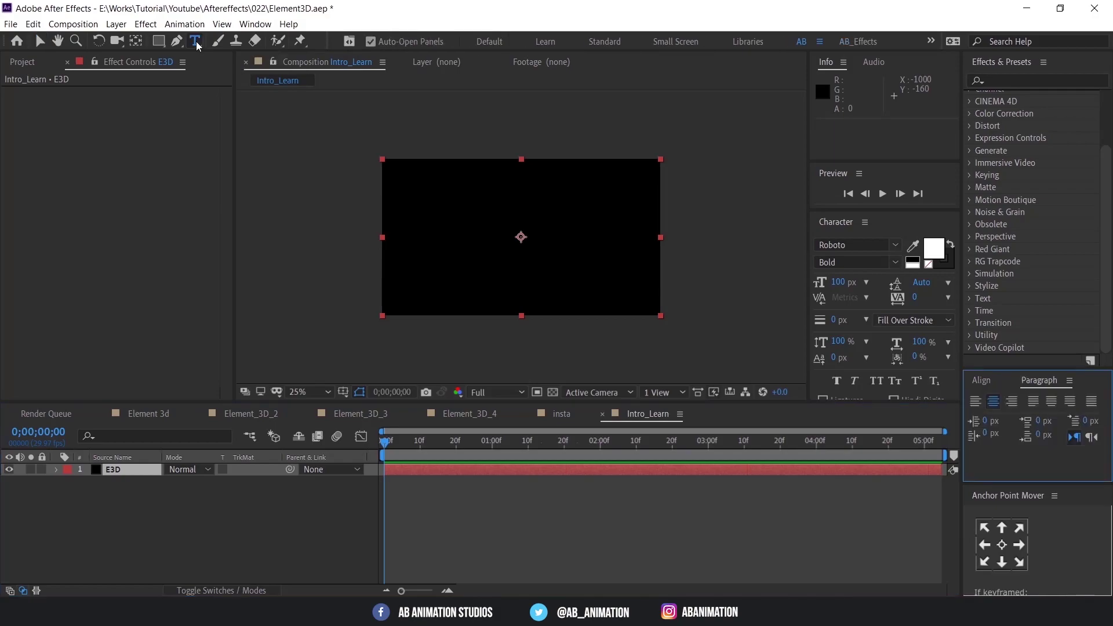
{"action": "left_click", "coordinate": [434, 245]}
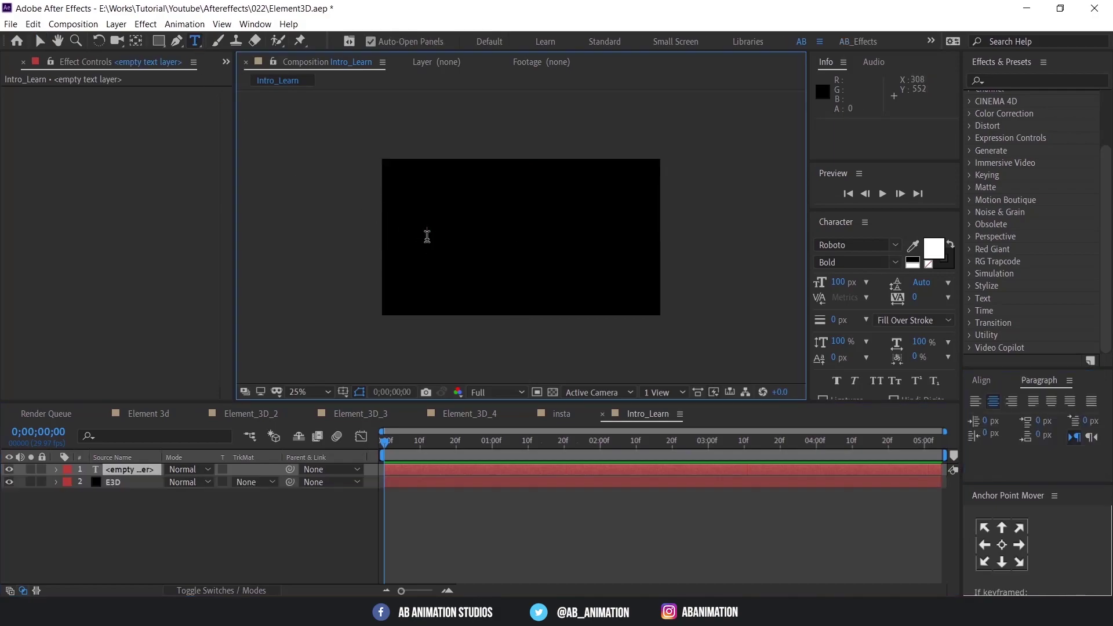
{"action": "type", "text": "Element 3D"}
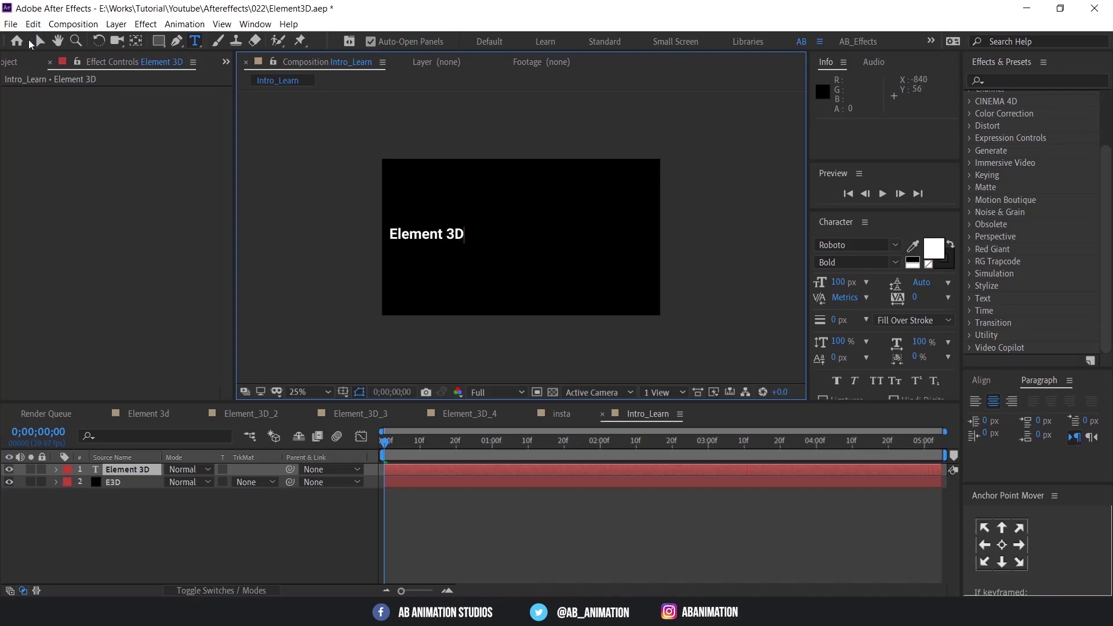
{"action": "key", "text": "Escape"}
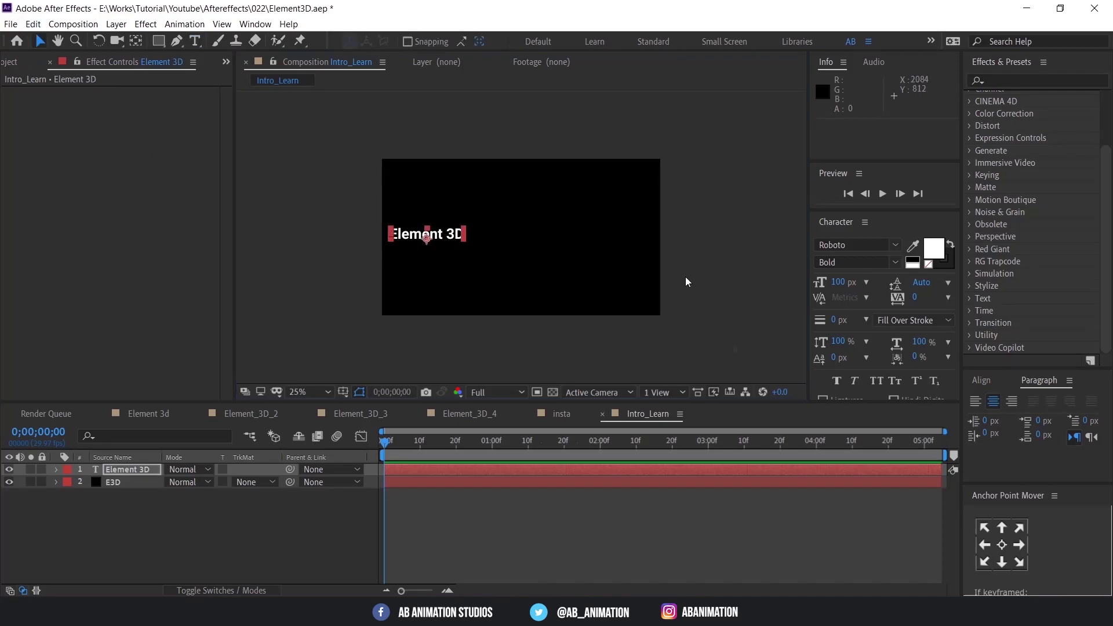
Center the Element 3D text horizontally and vertically in the composition and enlarge it to 172 px.
{"action": "left_click", "coordinate": [981, 380]}
{"action": "left_click", "coordinate": [1001, 417]}
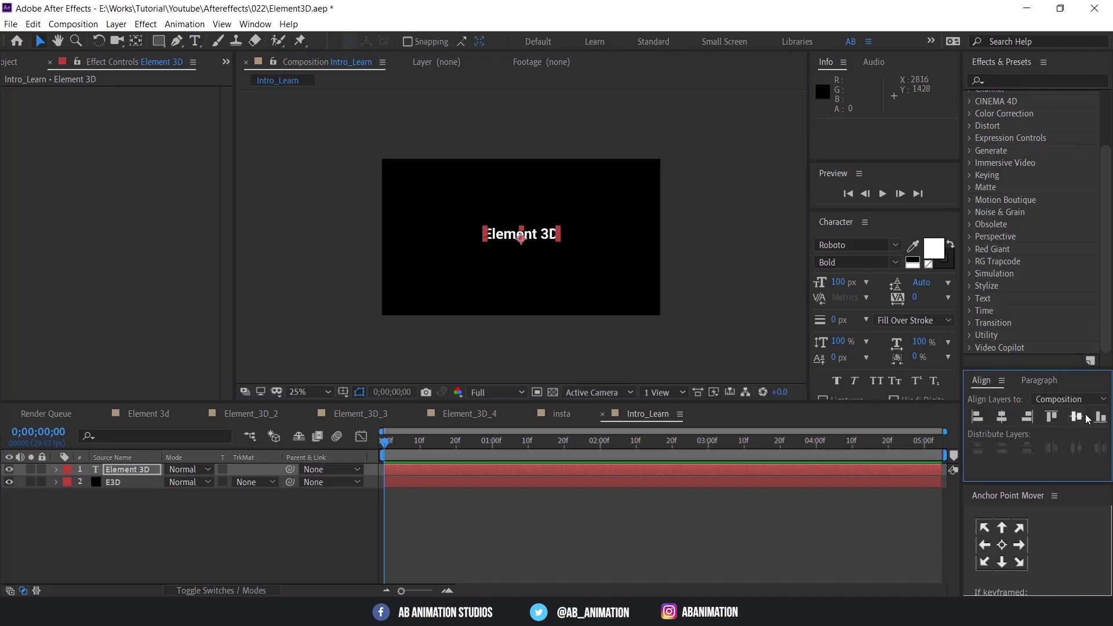
{"action": "left_click", "coordinate": [1078, 417]}
{"action": "left_click_drag", "start_coordinate": [839, 283], "coordinate": [893, 282]}
Set the Element 3D text's font to Bebas Neue Bold and its size to 228 px.
{"action": "left_click", "coordinate": [895, 244]}
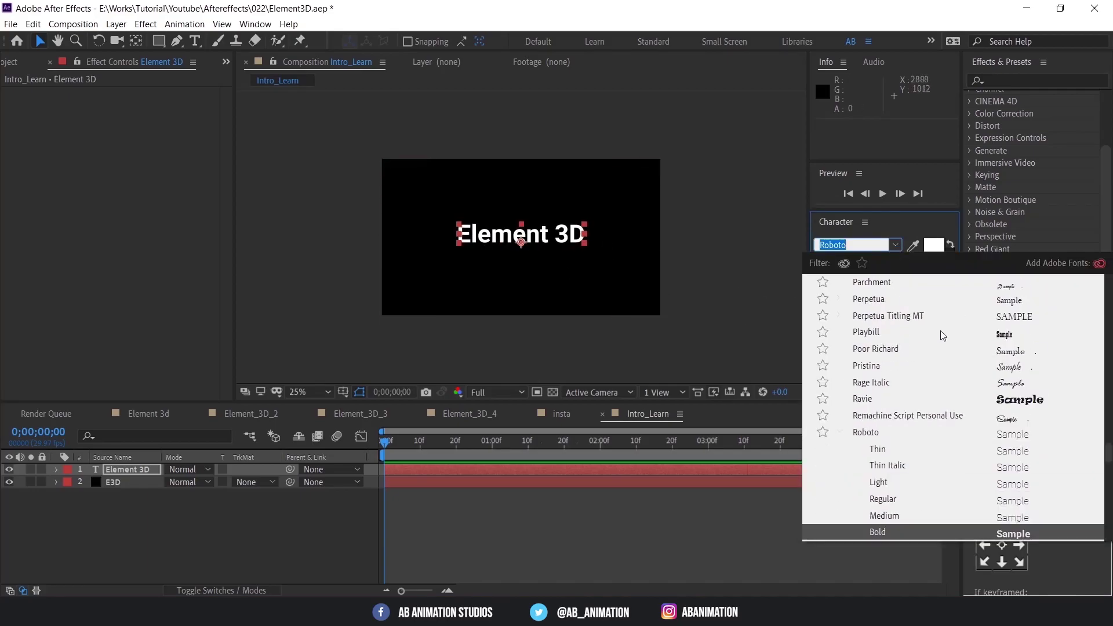
{"action": "scroll", "coordinate": [941, 335], "scroll_direction": "up", "scroll_amount": 10}
{"action": "type", "text": "bebas"}
{"action": "key", "text": "Return"}
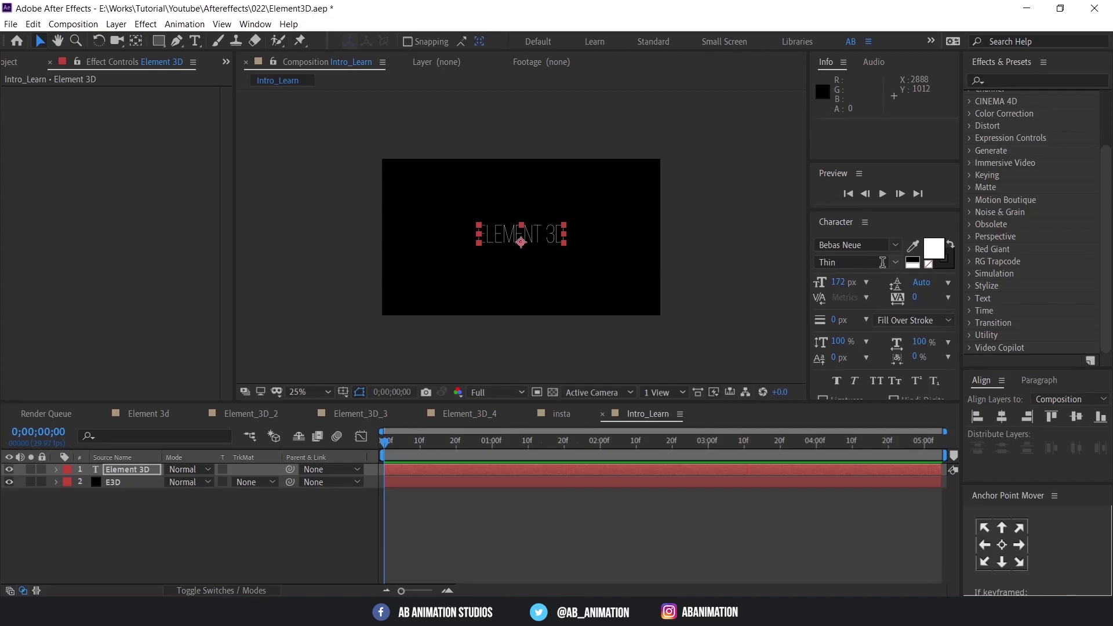
{"action": "left_click", "coordinate": [894, 262]}
{"action": "left_click", "coordinate": [869, 321]}
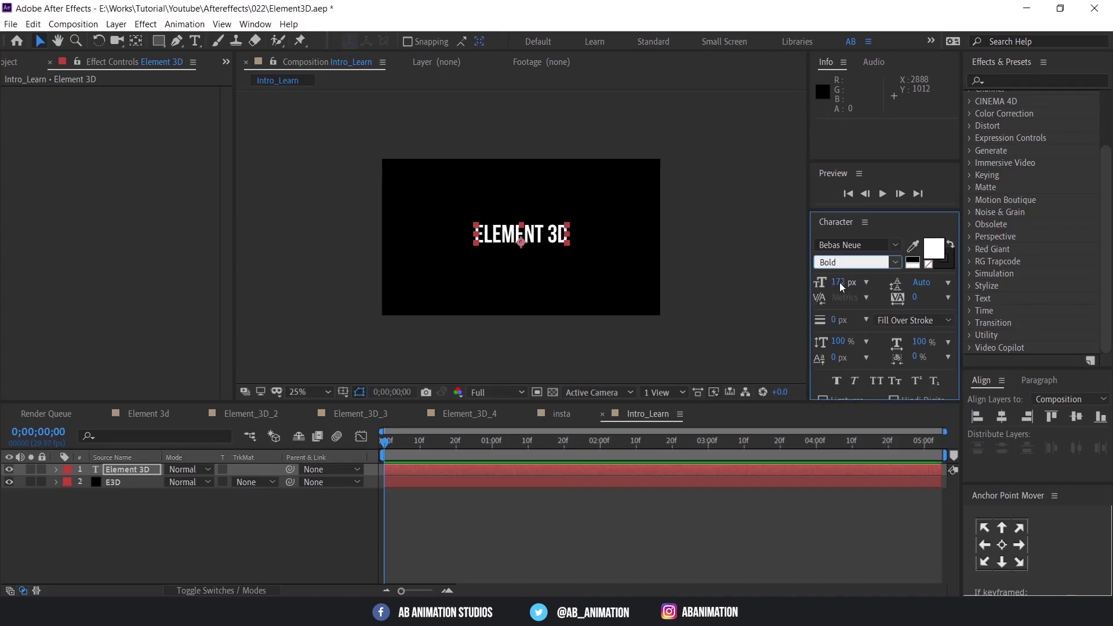
{"action": "left_click_drag", "start_coordinate": [842, 286], "coordinate": [874, 284]}
{"action": "left_click", "coordinate": [536, 233]}
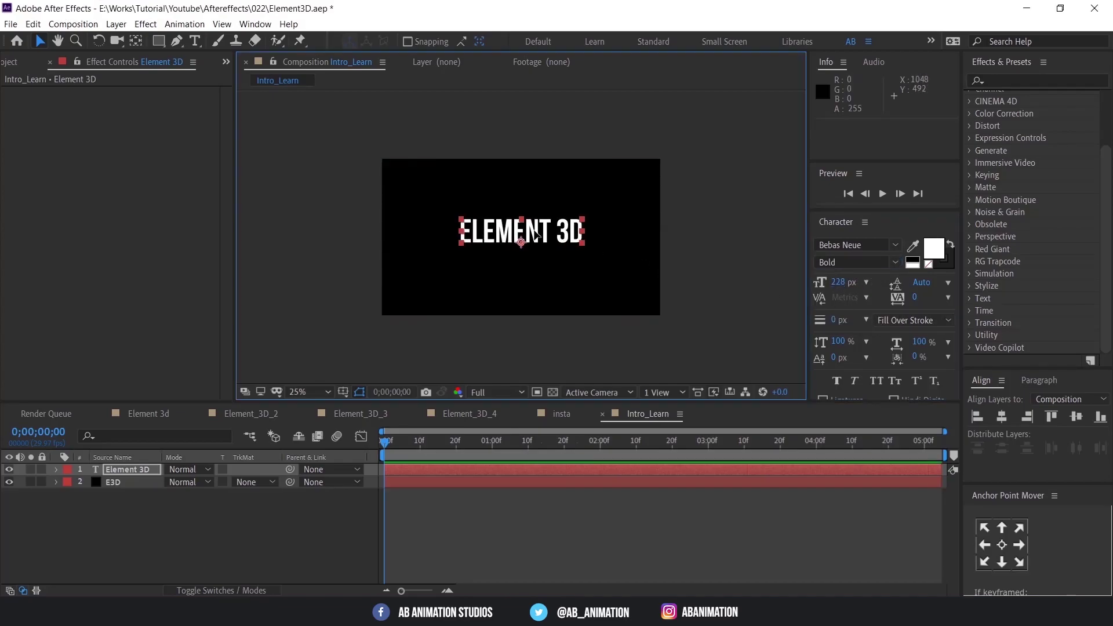
Apply the Video Copilot Element effect to the E3D solid layer.
{"action": "left_click", "coordinate": [231, 539]}
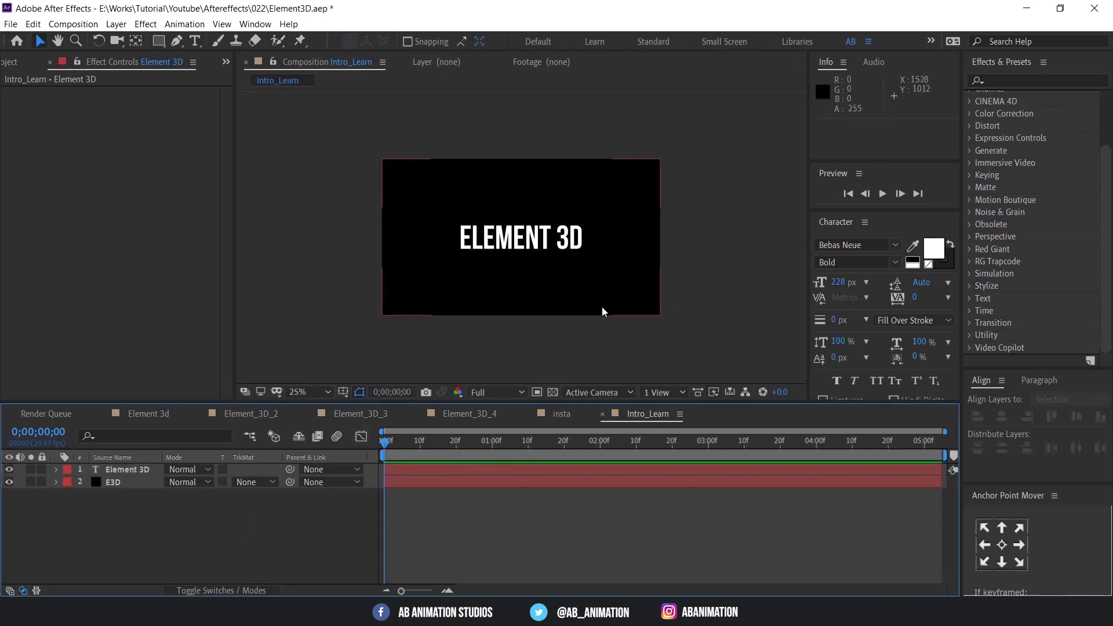
{"action": "left_click", "coordinate": [125, 484]}
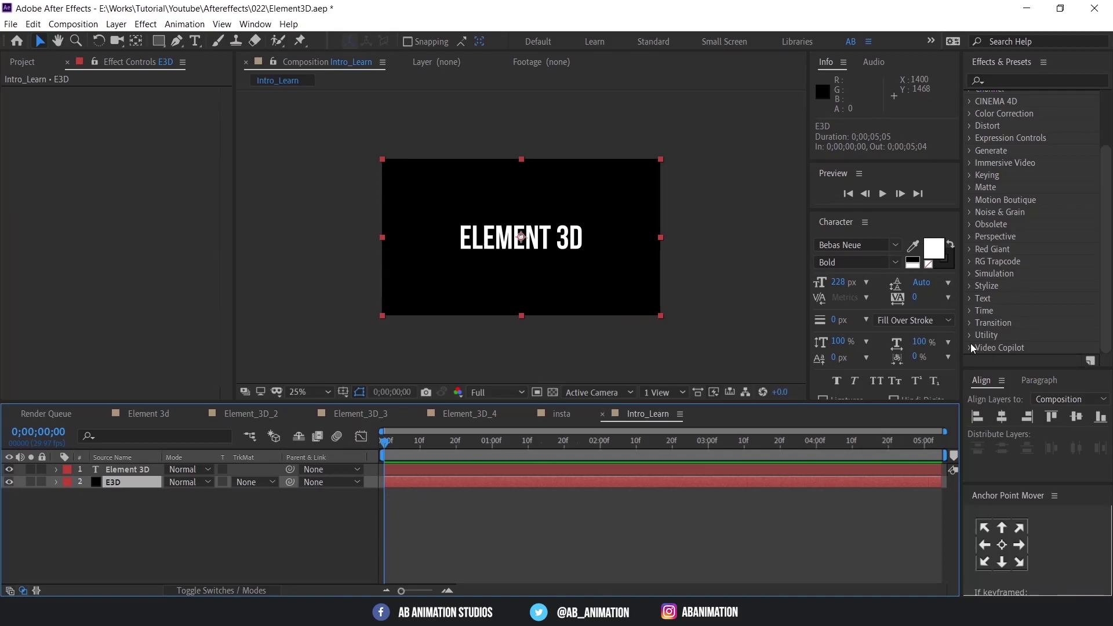
{"action": "left_click", "coordinate": [972, 348]}
{"action": "left_click", "coordinate": [1020, 339]}
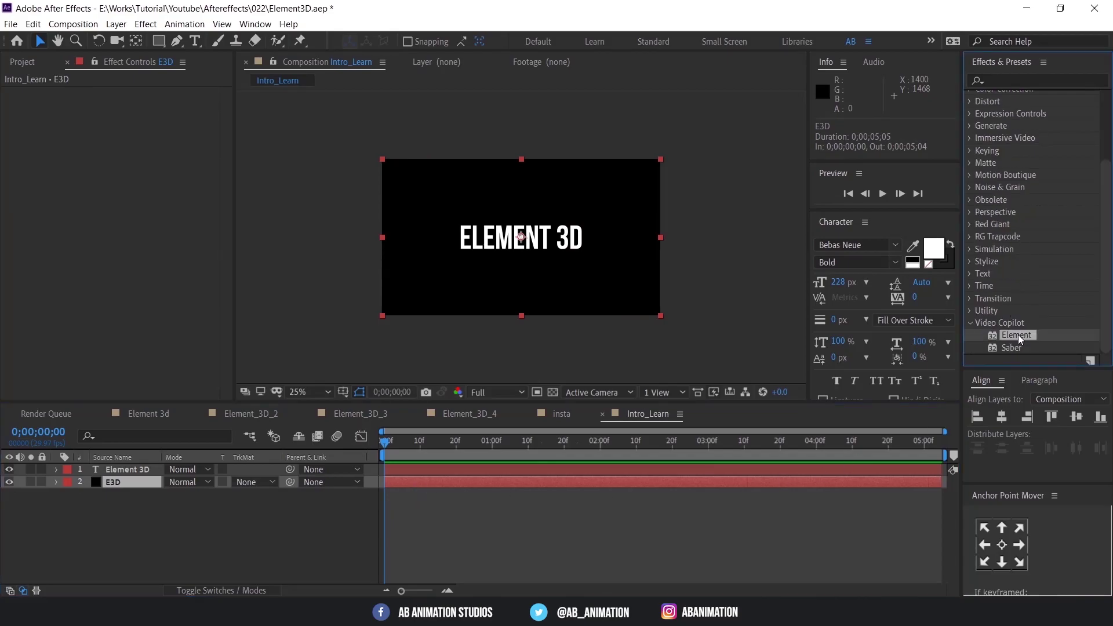
{"action": "left_click_drag", "start_coordinate": [1021, 339], "coordinate": [480, 482]}
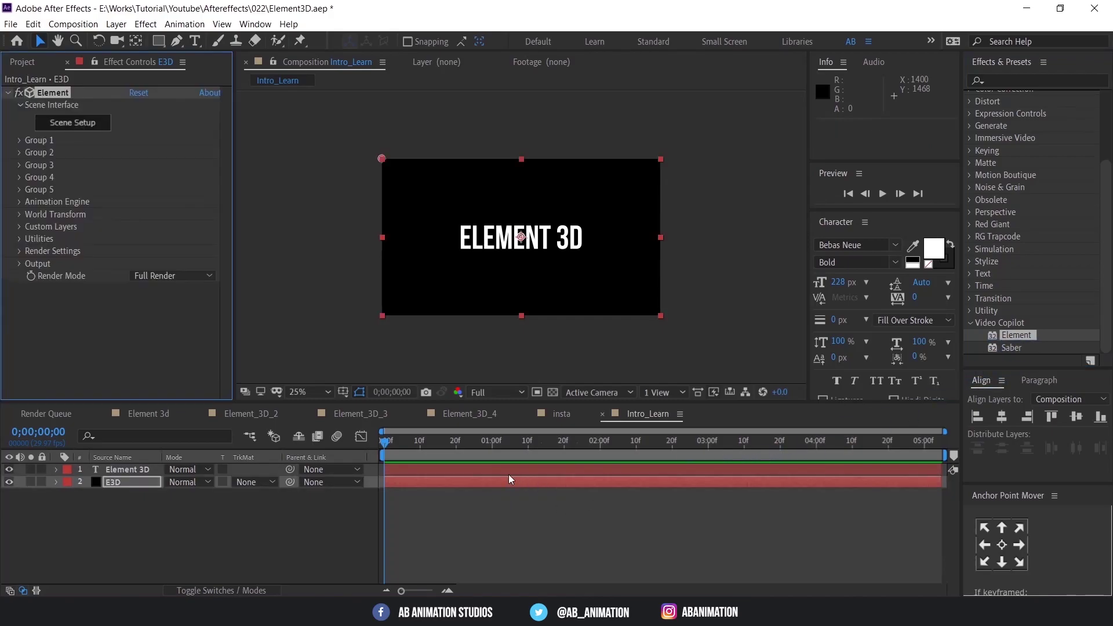
Assign the Element 3D text layer as Path Layer 1 in the E3D layer's custom text and masks settings.
{"action": "left_click", "coordinate": [131, 470]}
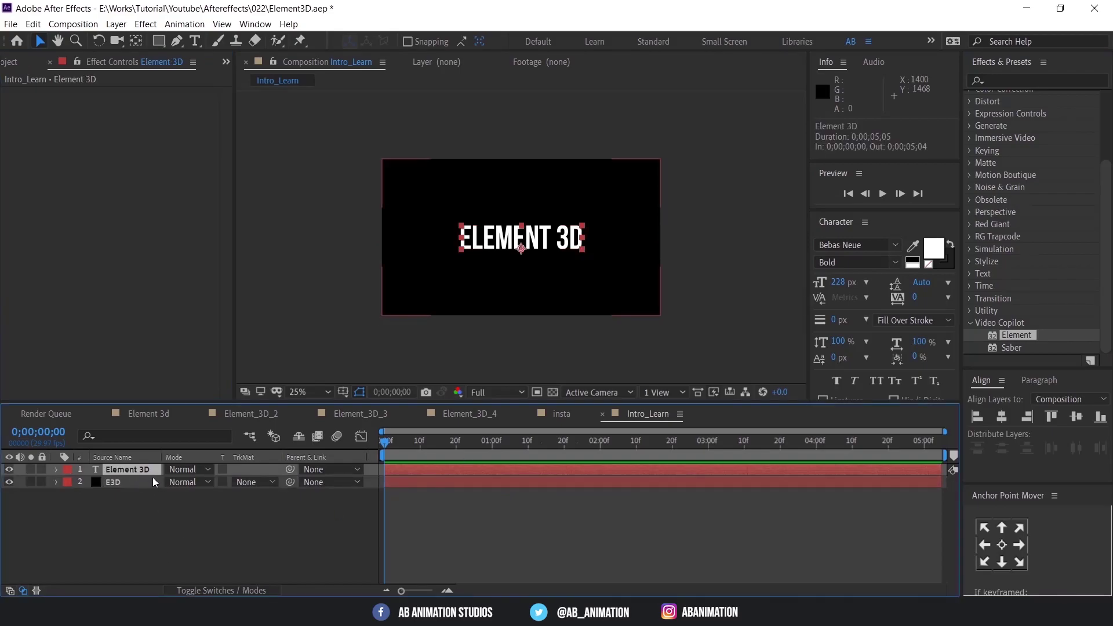
{"action": "left_click", "coordinate": [137, 481]}
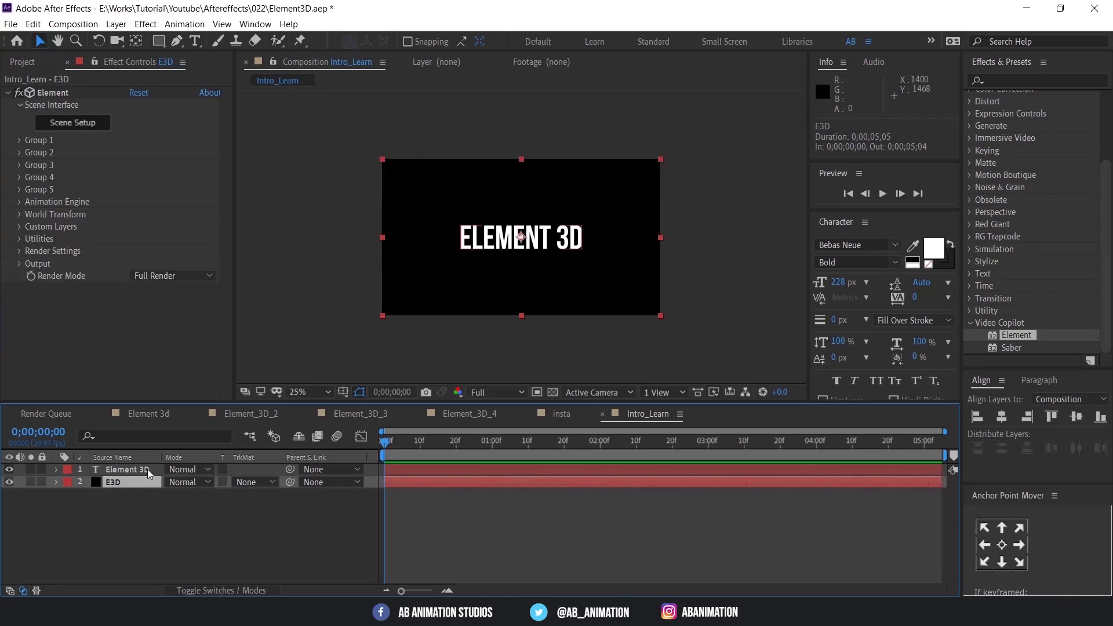
{"action": "left_click", "coordinate": [19, 226]}
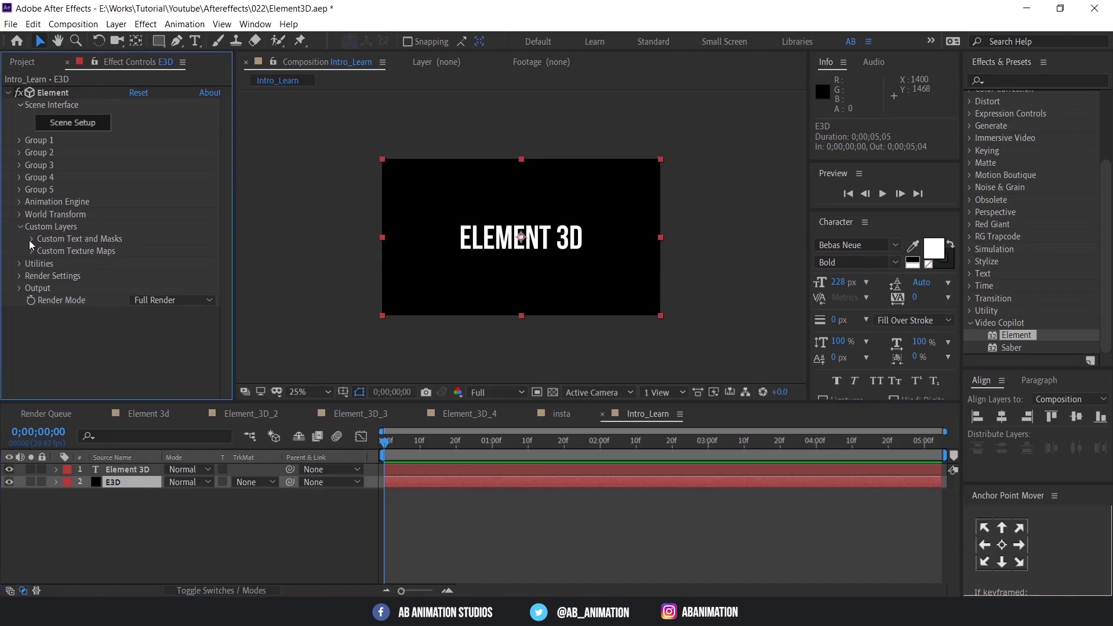
{"action": "left_click", "coordinate": [33, 238]}
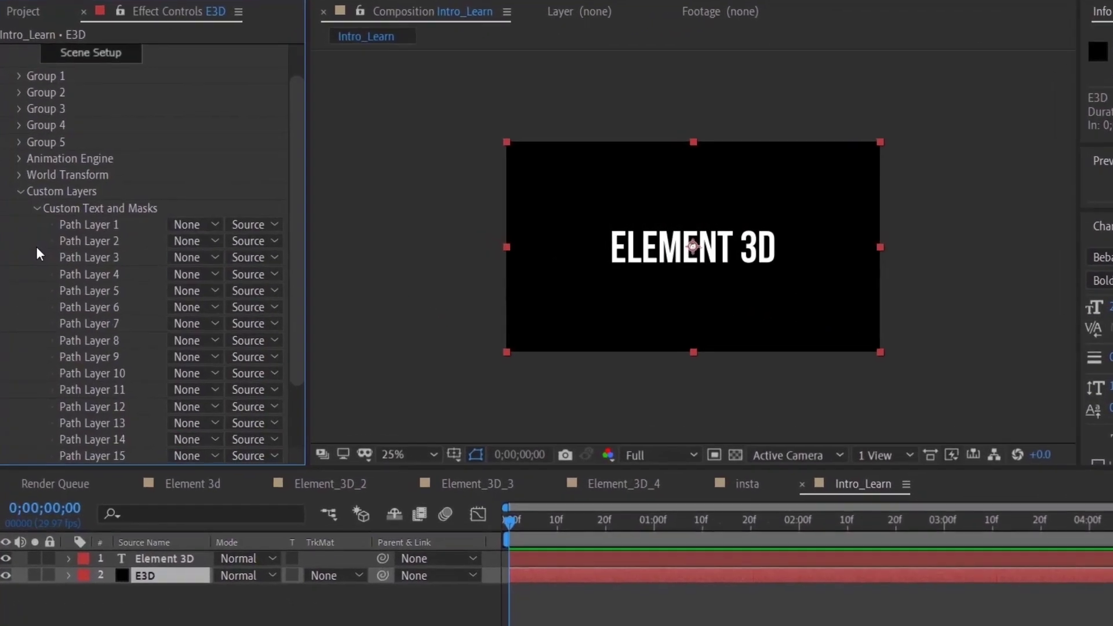
{"action": "left_click", "coordinate": [197, 226]}
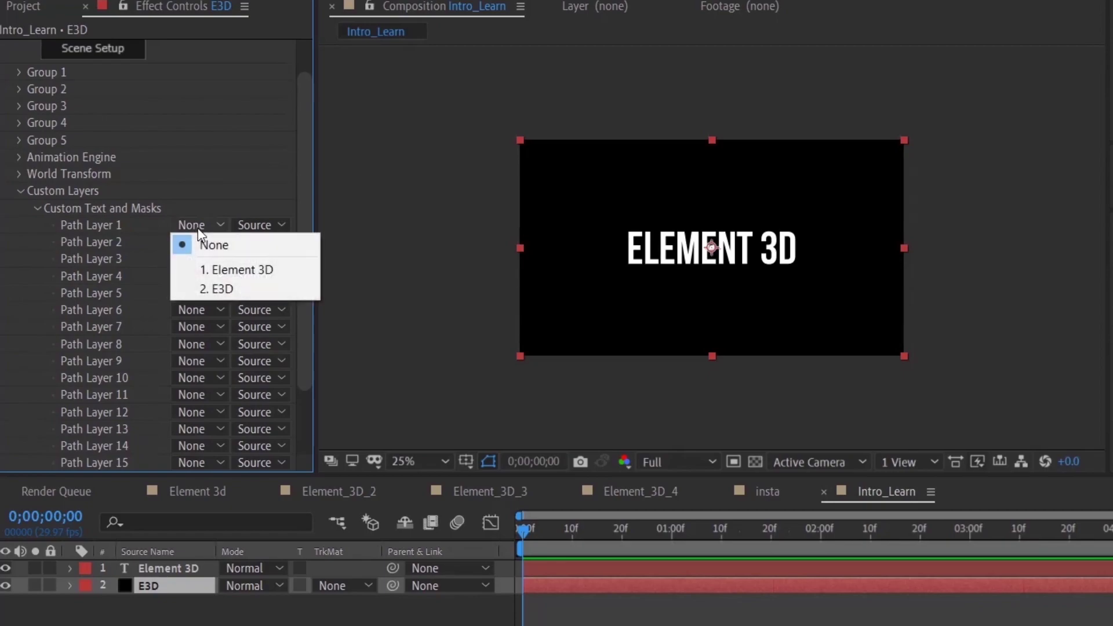
{"action": "left_click", "coordinate": [245, 275]}
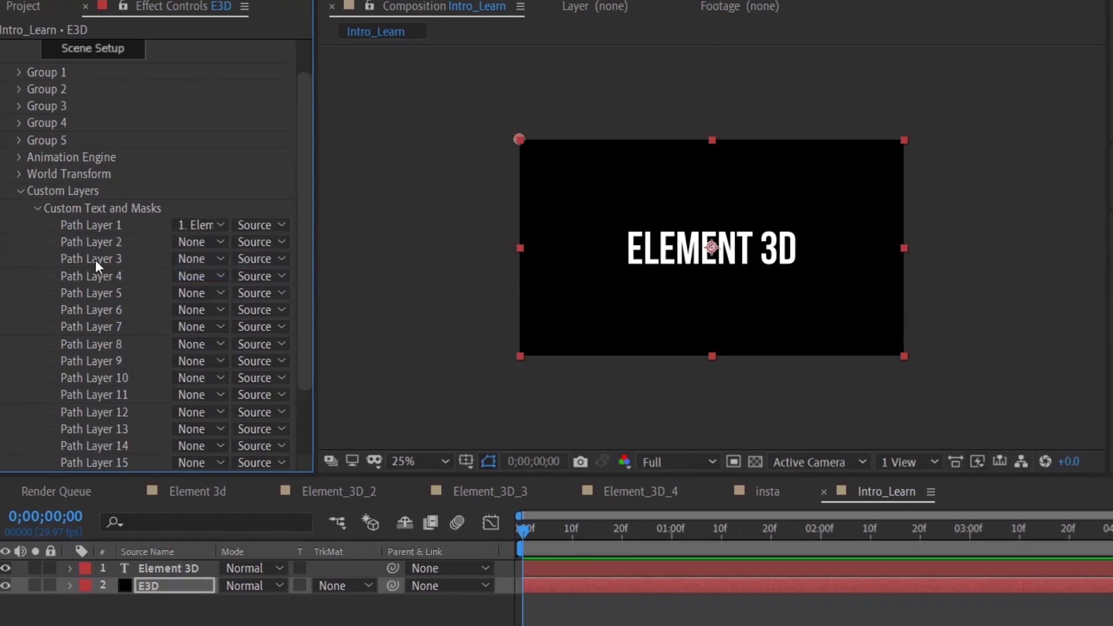
Hide the Element 3D text layer and place it below the E3D solid in the layer stack.
{"action": "left_click", "coordinate": [6, 570]}
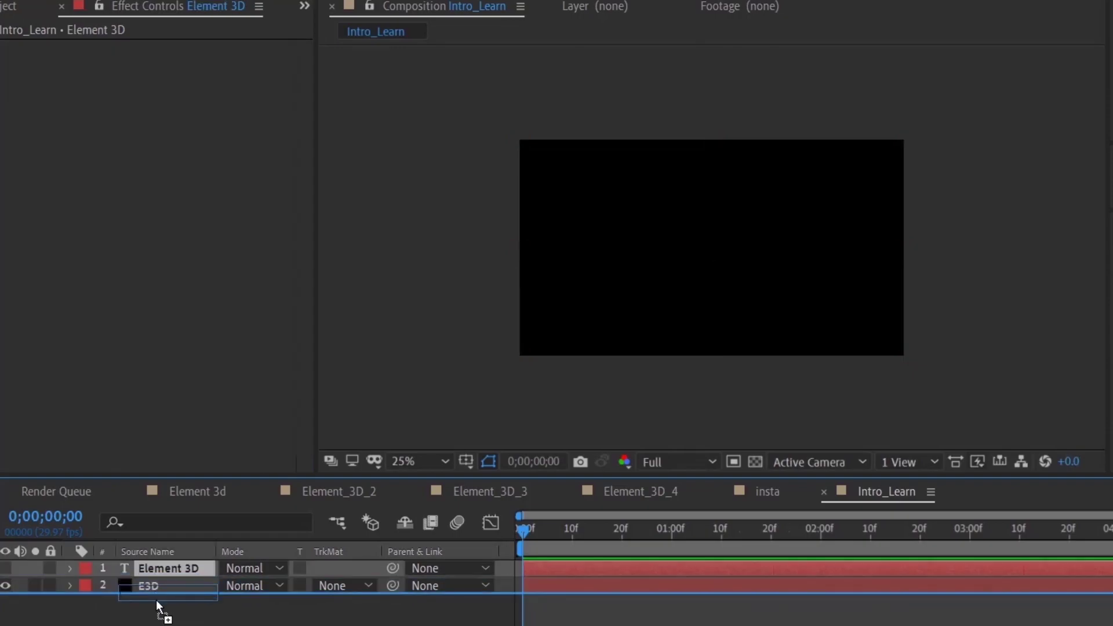
{"action": "left_click_drag", "start_coordinate": [162, 591], "coordinate": [158, 575]}
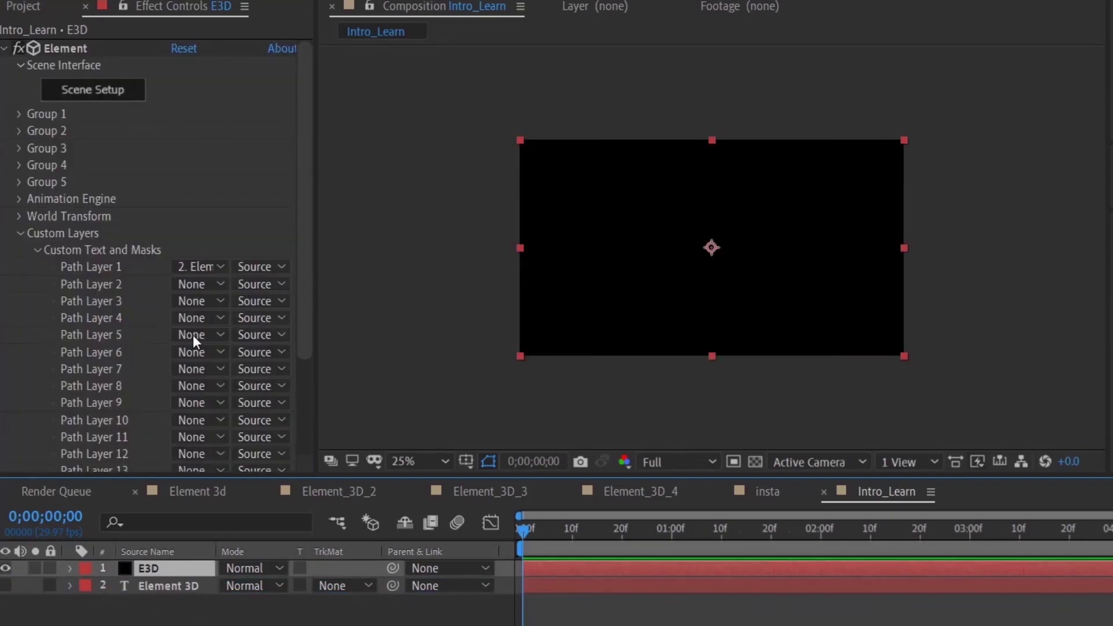
{"action": "left_click", "coordinate": [20, 232]}
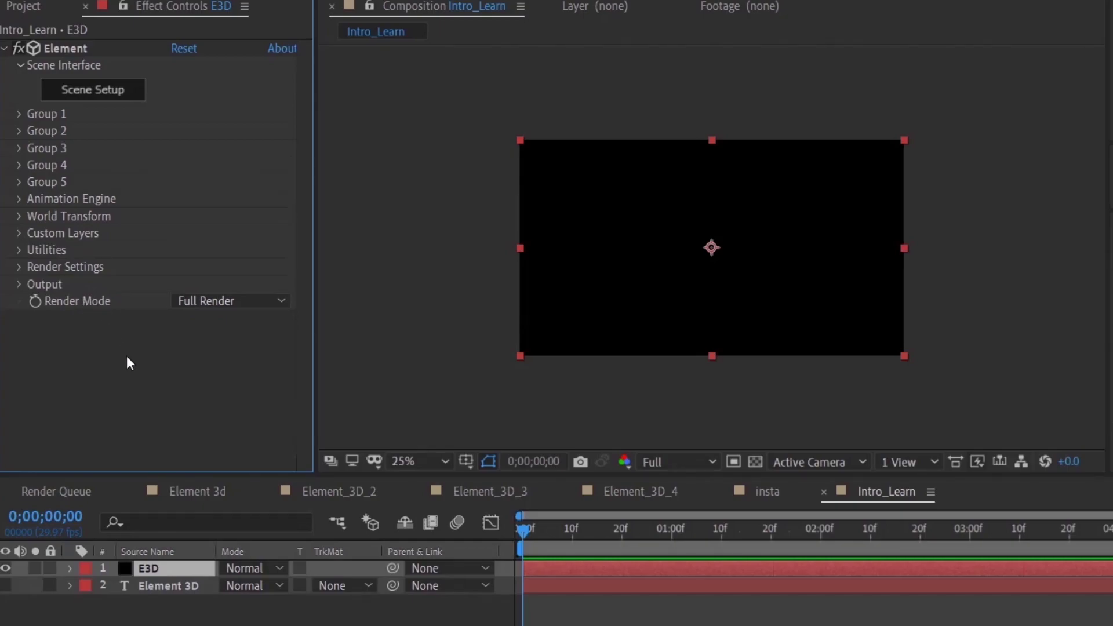
Open the Element Scene Setup and extrude the custom text path into a 3D model.
{"action": "left_click", "coordinate": [119, 92]}
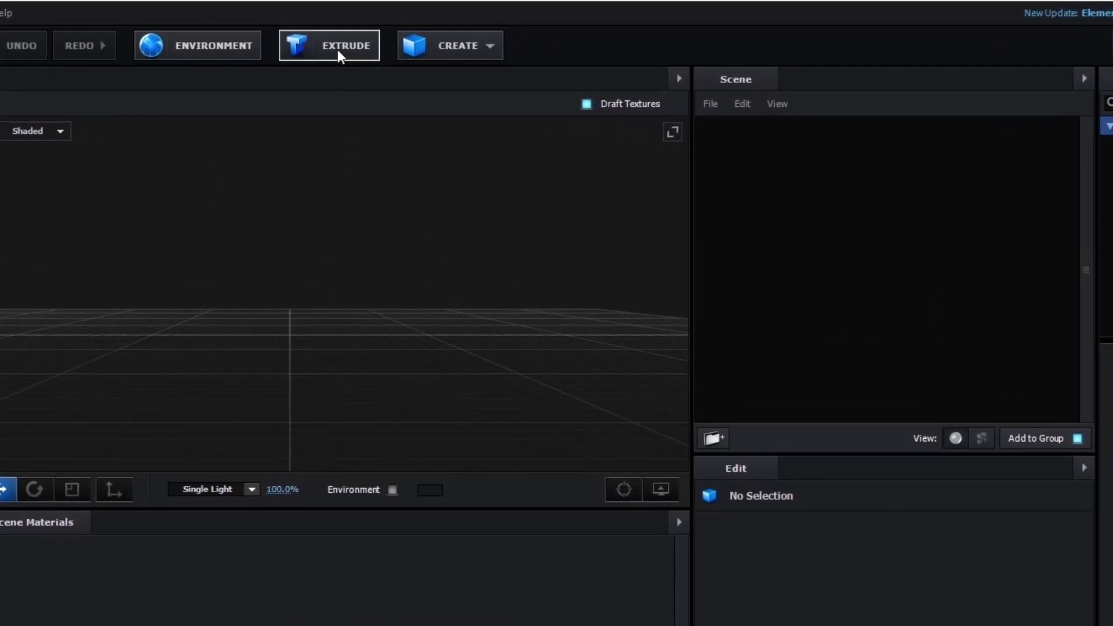
{"action": "left_click", "coordinate": [355, 54]}
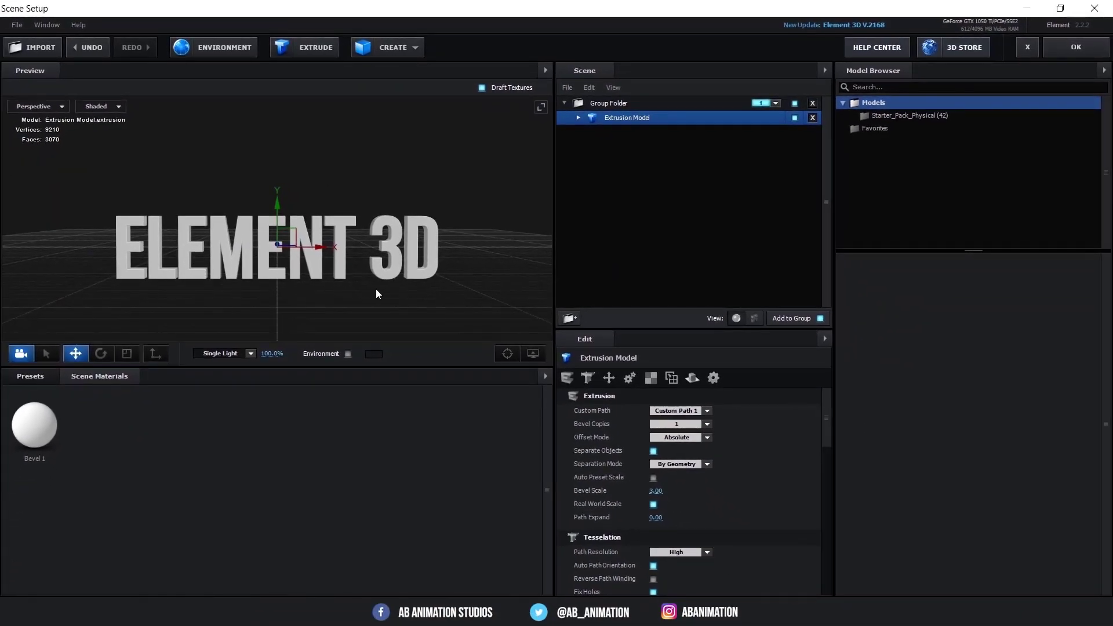
{"action": "left_click", "coordinate": [409, 294]}
{"action": "left_click_drag", "start_coordinate": [337, 315], "coordinate": [310, 284]}
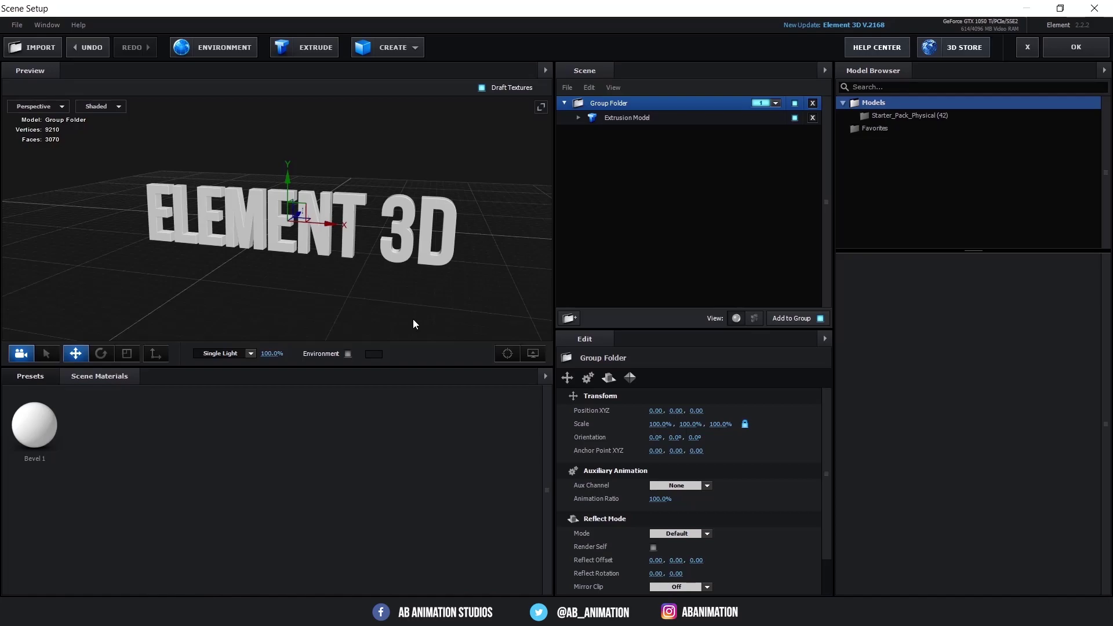
{"action": "left_click_drag", "start_coordinate": [238, 285], "coordinate": [322, 288]}
Apply the Gold material from the Physical presets to the extruded text.
{"action": "left_click", "coordinate": [31, 377]}
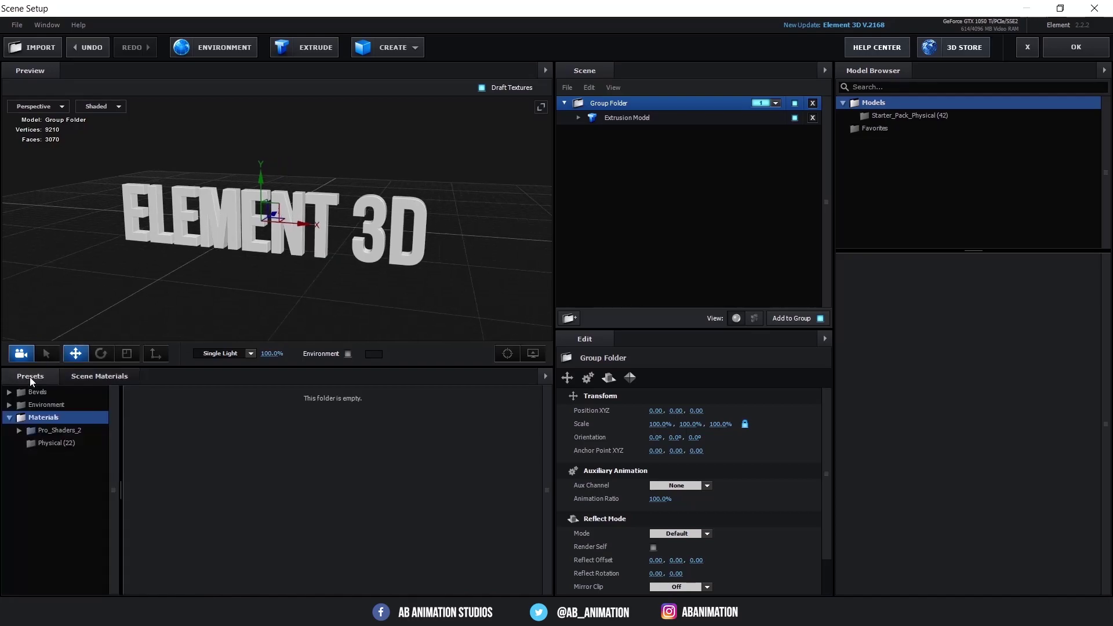
{"action": "left_click", "coordinate": [81, 447]}
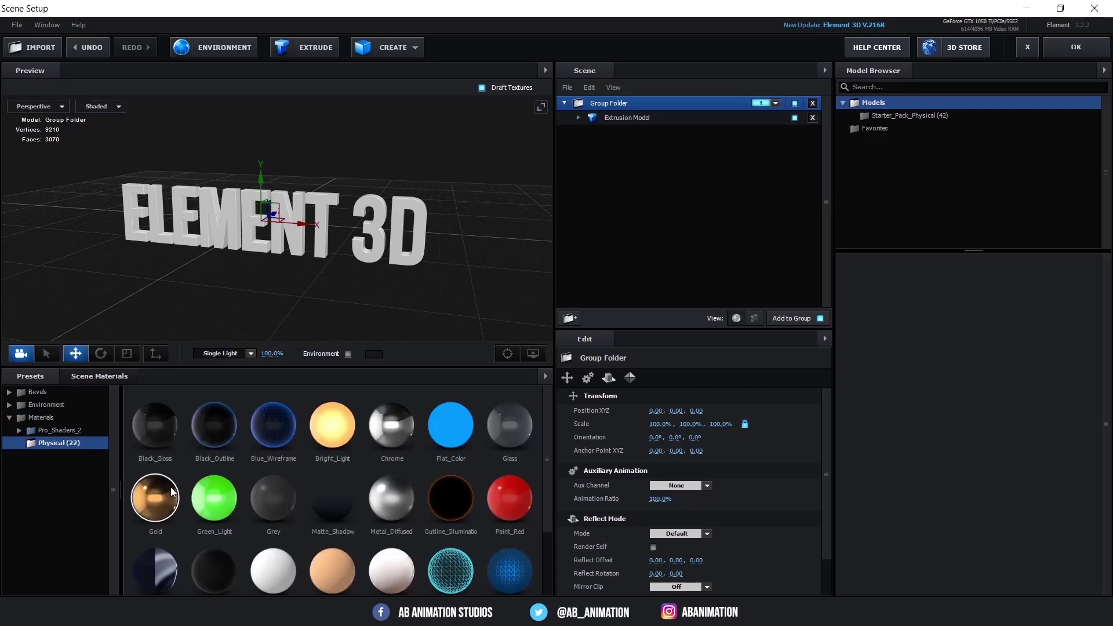
{"action": "scroll", "coordinate": [238, 502], "scroll_direction": "down", "scroll_amount": 2}
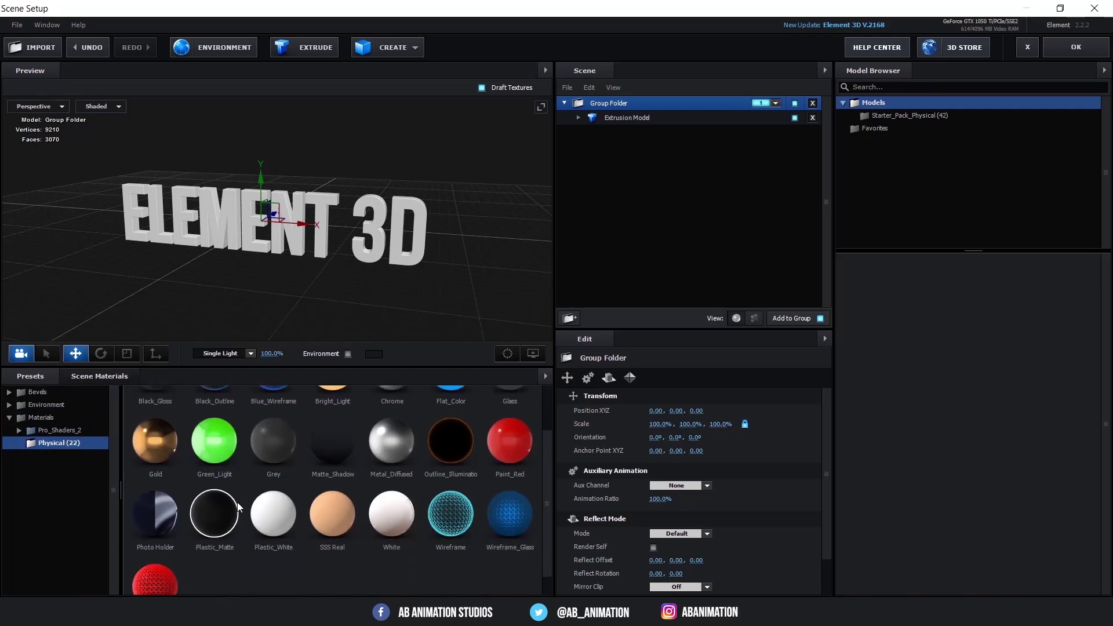
{"action": "scroll", "coordinate": [237, 502], "scroll_direction": "up", "scroll_amount": 2}
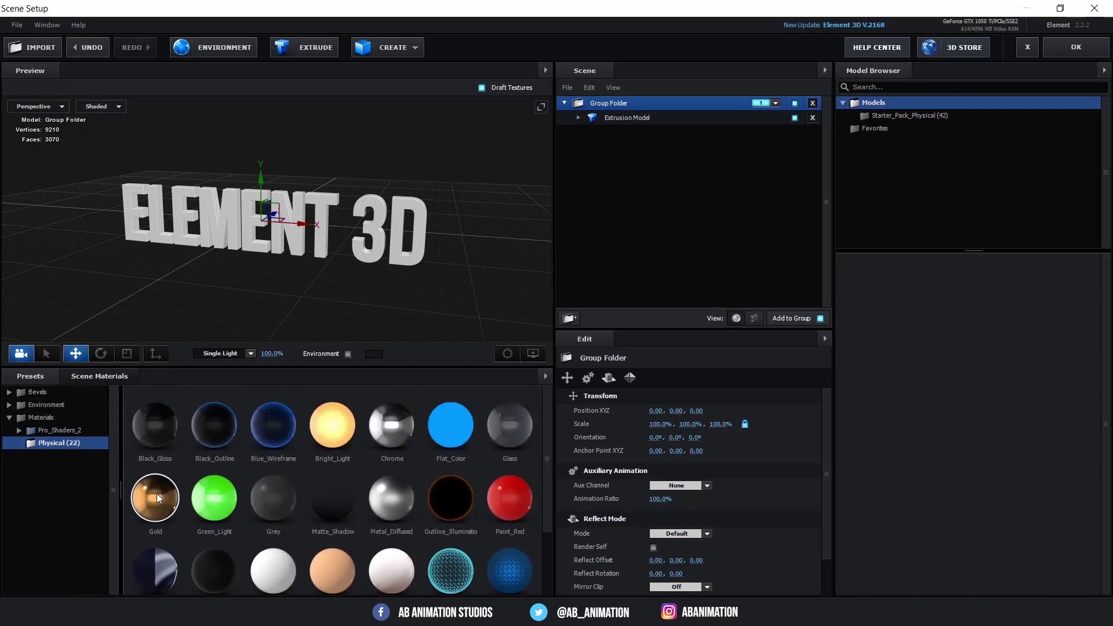
{"action": "left_click_drag", "start_coordinate": [156, 493], "coordinate": [272, 244]}
{"action": "left_click_drag", "start_coordinate": [316, 276], "coordinate": [346, 275]}
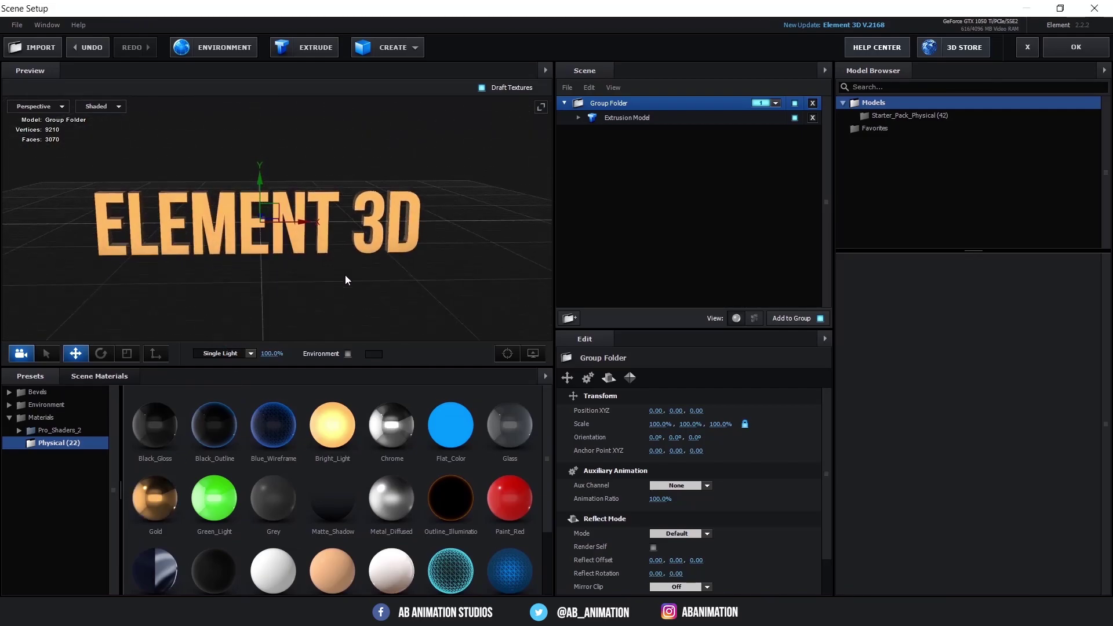
Apply the metal_gold_dark material from the Pro_Shaders_2 Metal presets to the front faces of the text.
{"action": "double_click", "coordinate": [63, 430]}
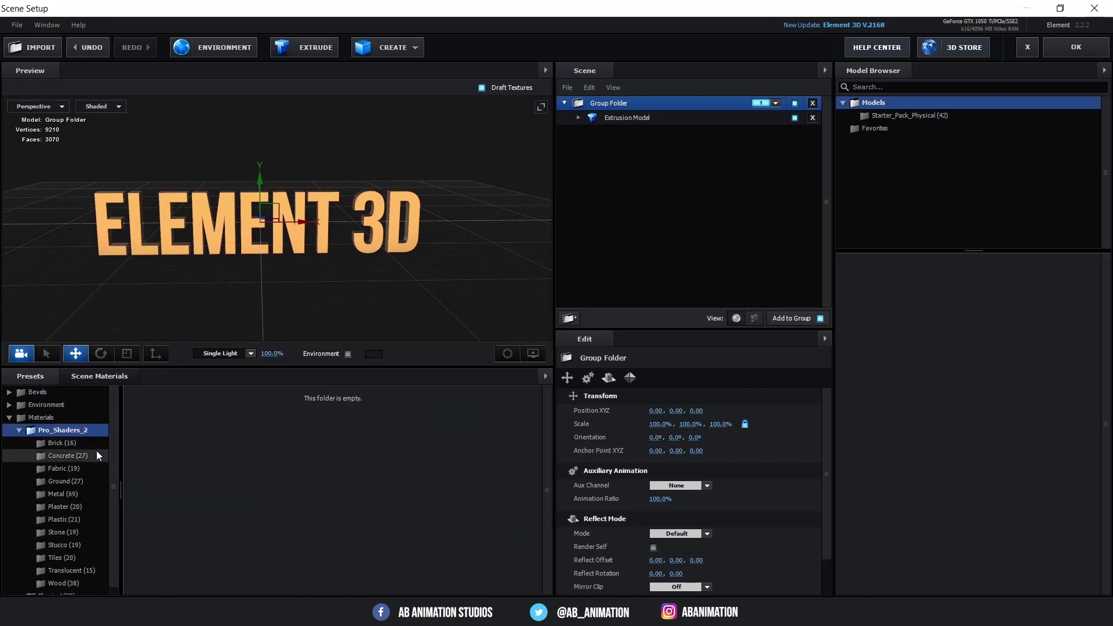
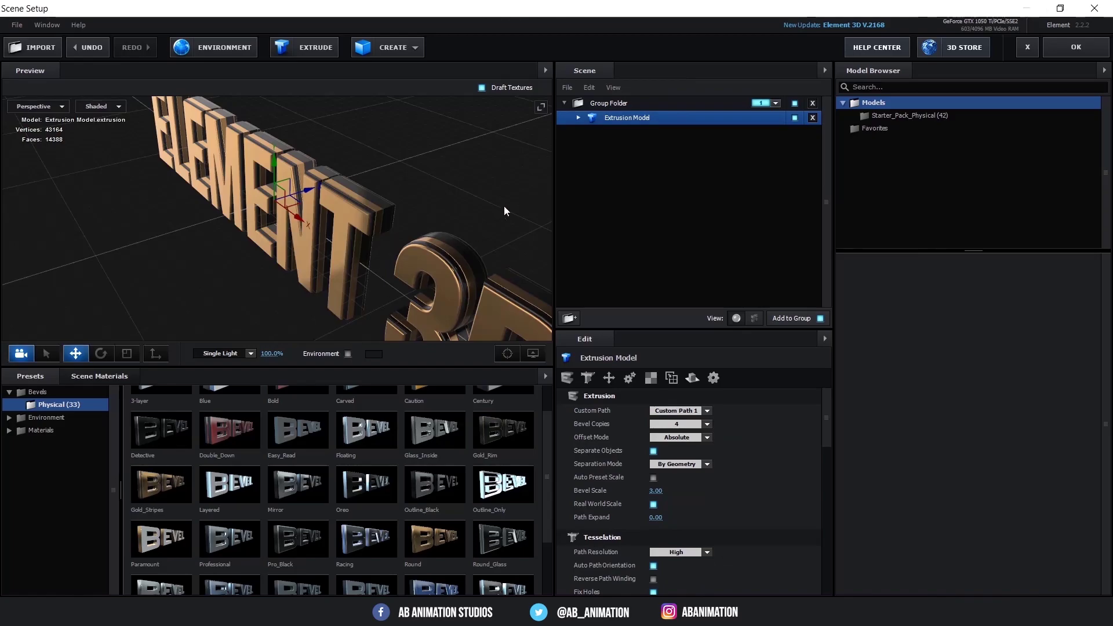
{"action": "scroll", "coordinate": [368, 200], "scroll_direction": "down", "scroll_amount": 5}
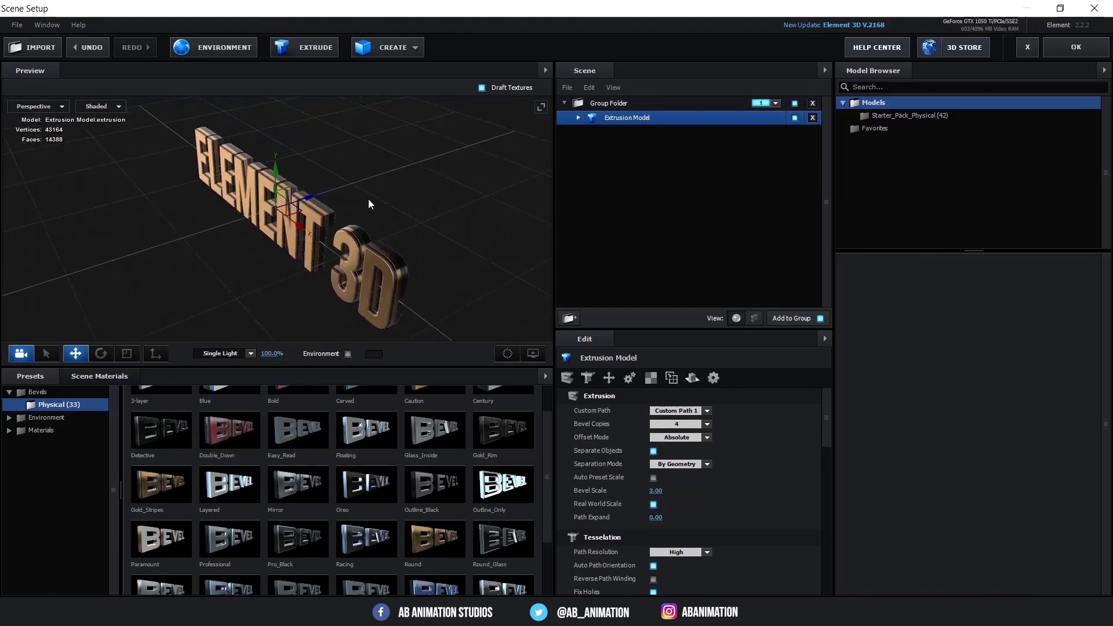
{"action": "left_click_drag", "start_coordinate": [367, 199], "coordinate": [375, 250]}
{"action": "left_click", "coordinate": [69, 431]}
{"action": "left_click", "coordinate": [70, 433]}
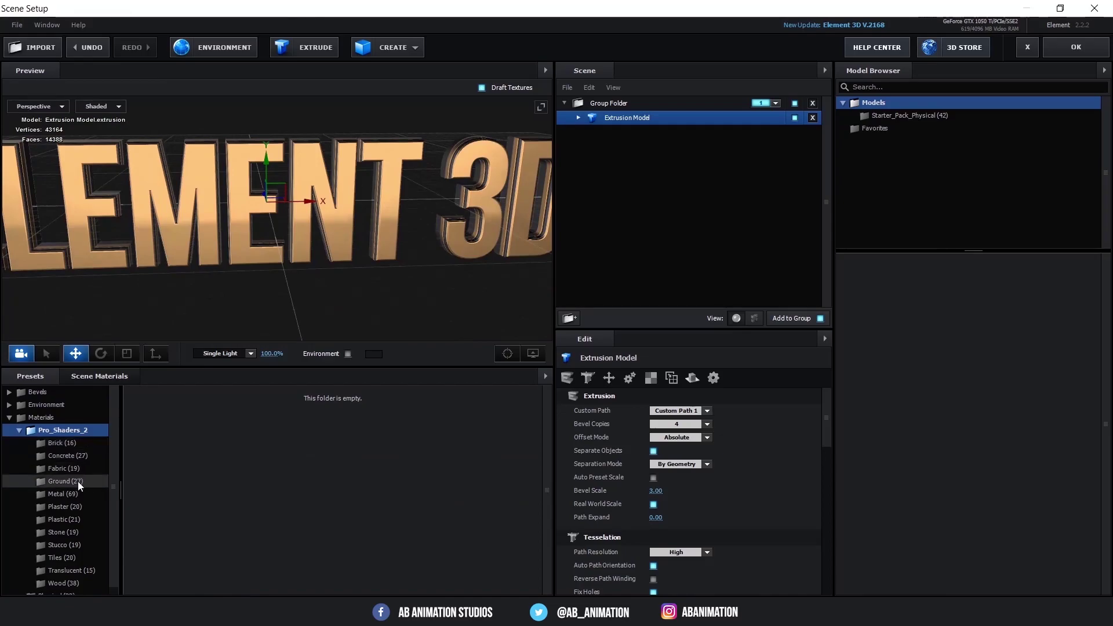
{"action": "left_click", "coordinate": [64, 494]}
{"action": "scroll", "coordinate": [262, 497], "scroll_direction": "down", "scroll_amount": 5}
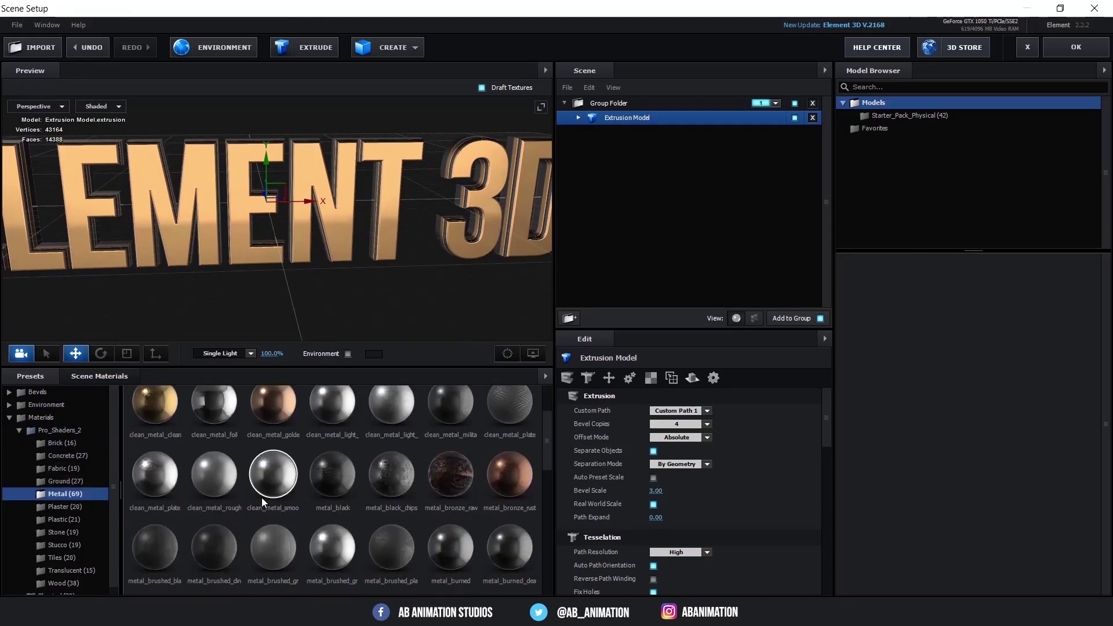
{"action": "left_click_drag", "start_coordinate": [315, 536], "coordinate": [293, 255]}
Undo the last change and set the extrusion model's bevel scale to 4.63.
{"action": "scroll", "coordinate": [264, 250], "scroll_direction": "down", "scroll_amount": 3}
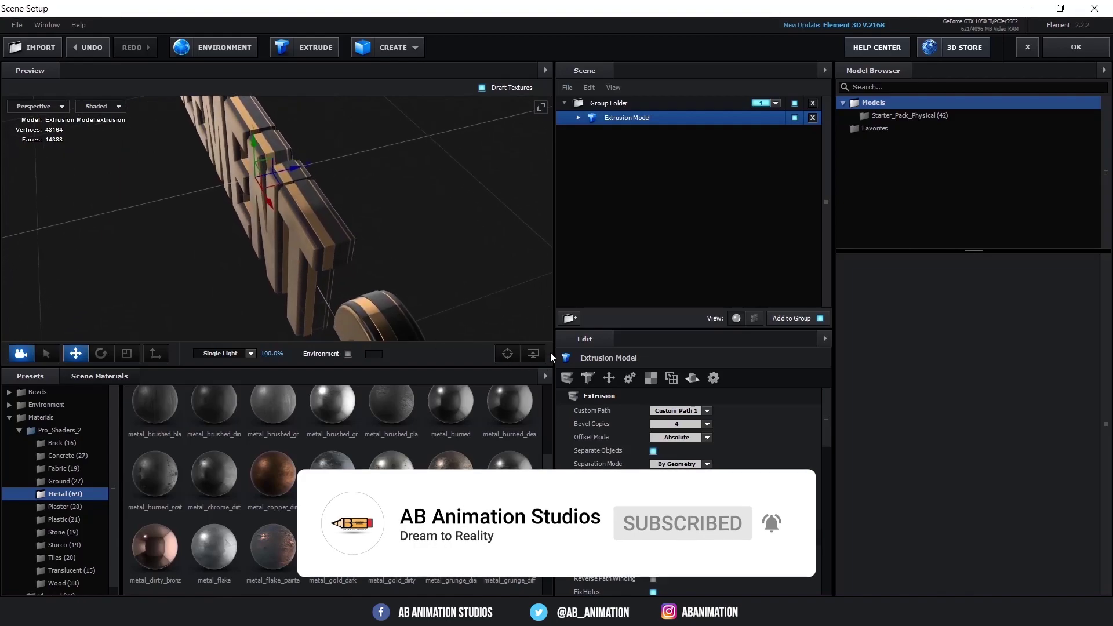
{"action": "key", "text": "ctrl+z"}
{"action": "left_click_drag", "start_coordinate": [667, 490], "coordinate": [740, 477]}
{"action": "left_click_drag", "start_coordinate": [290, 267], "coordinate": [364, 226]}
{"action": "scroll", "coordinate": [364, 225], "scroll_direction": "down", "scroll_amount": 5}
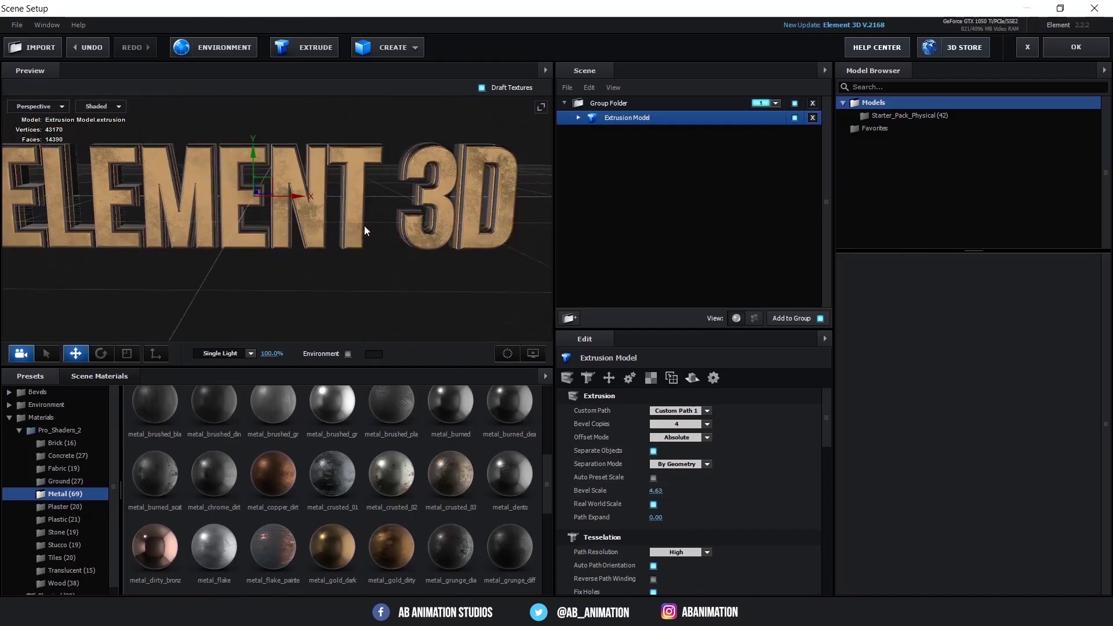
{"action": "left_click_drag", "start_coordinate": [332, 260], "coordinate": [395, 268]}
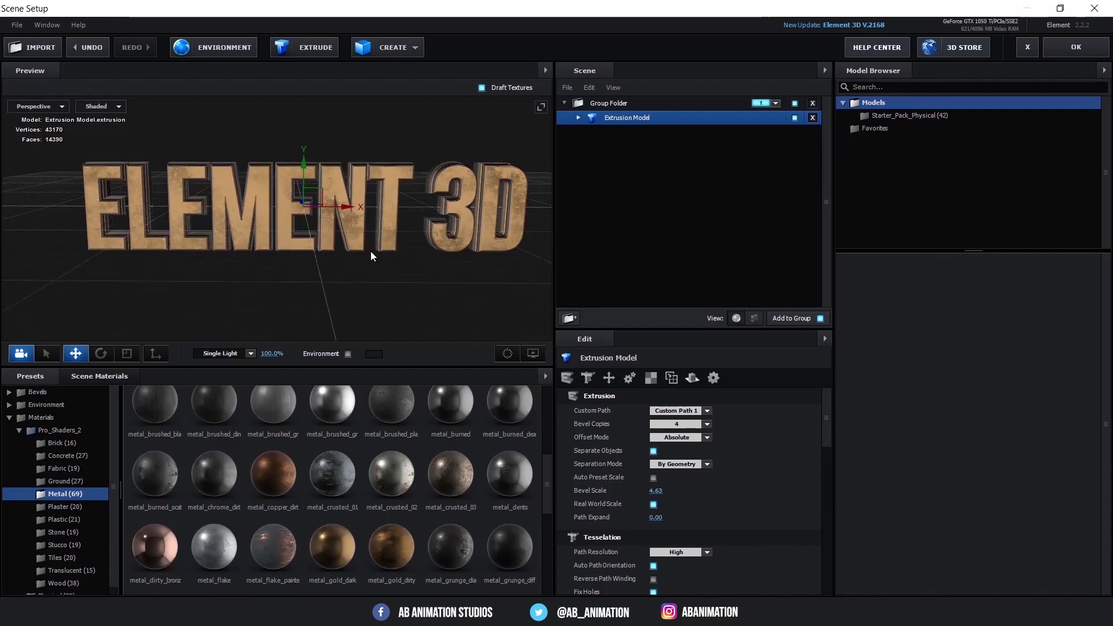
Show the environment background behind the text to inspect it, and hide it again.
{"action": "left_click", "coordinate": [47, 405]}
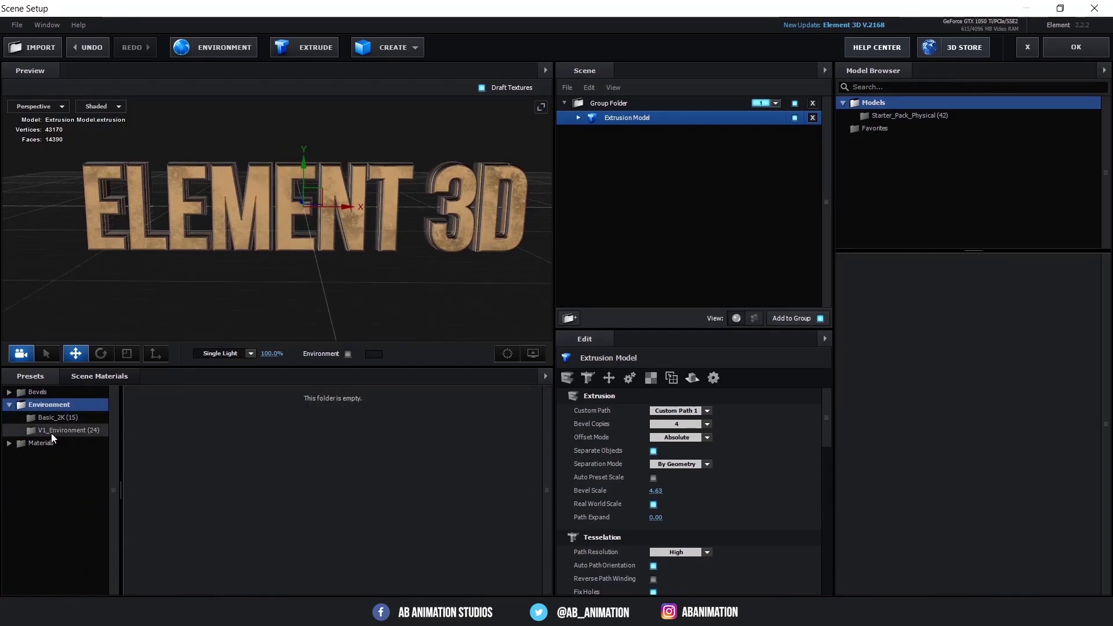
{"action": "left_click_drag", "start_coordinate": [343, 206], "coordinate": [333, 284]}
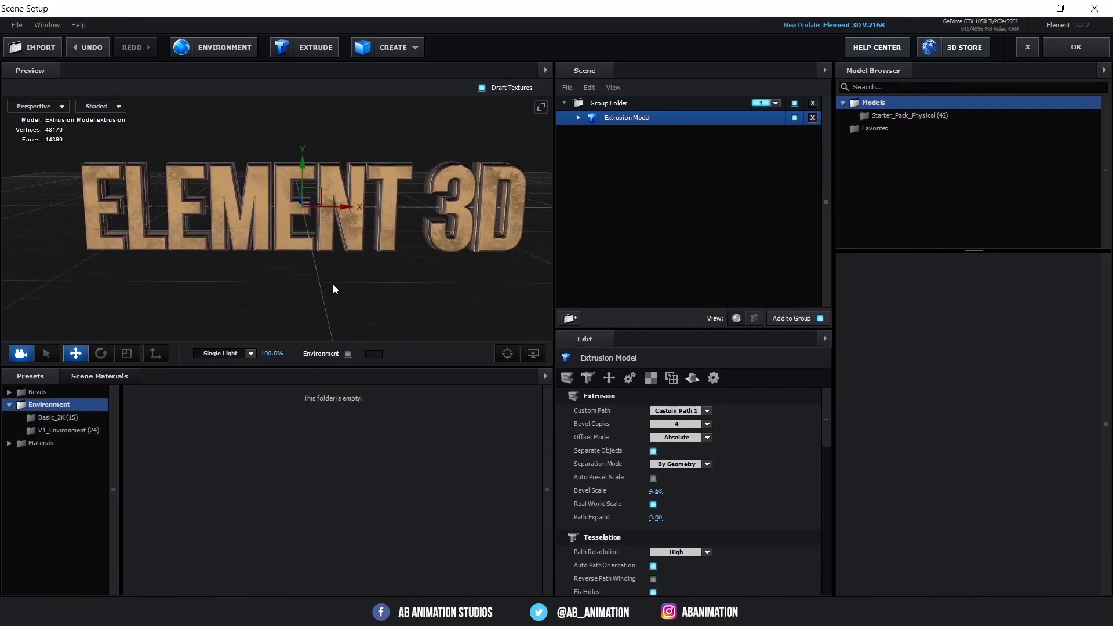
{"action": "left_click", "coordinate": [348, 354]}
{"action": "mouse_move", "coordinate": [410, 287]}
{"action": "left_mouse_down"}
{"action": "mouse_move", "coordinate": [298, 291]}
{"action": "mouse_move", "coordinate": [414, 273]}
{"action": "left_mouse_up"}
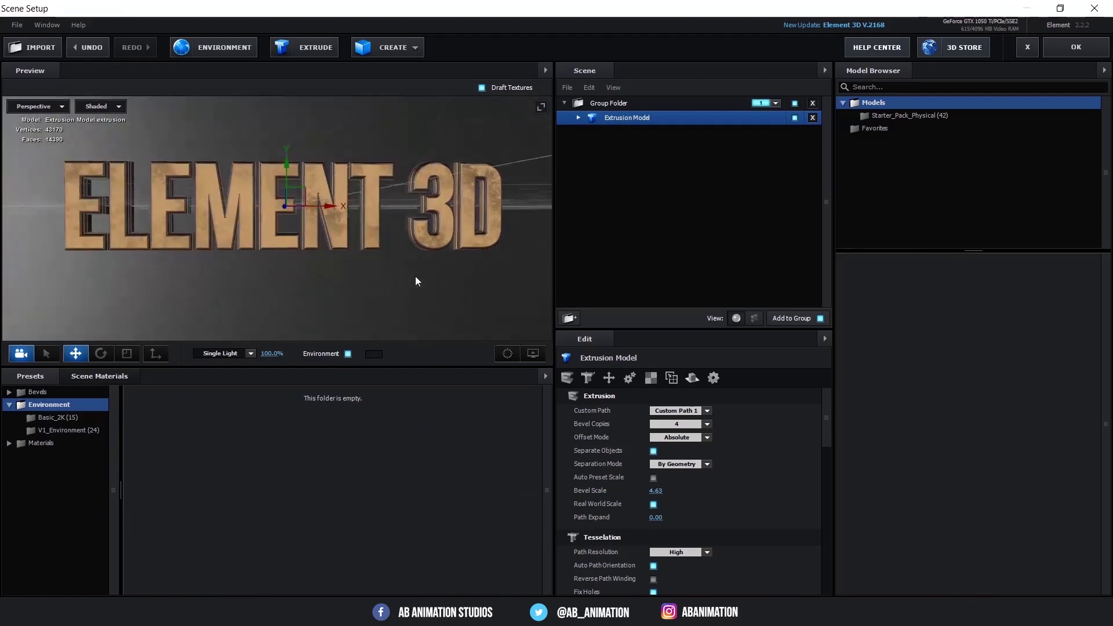
{"action": "left_click", "coordinate": [348, 355]}
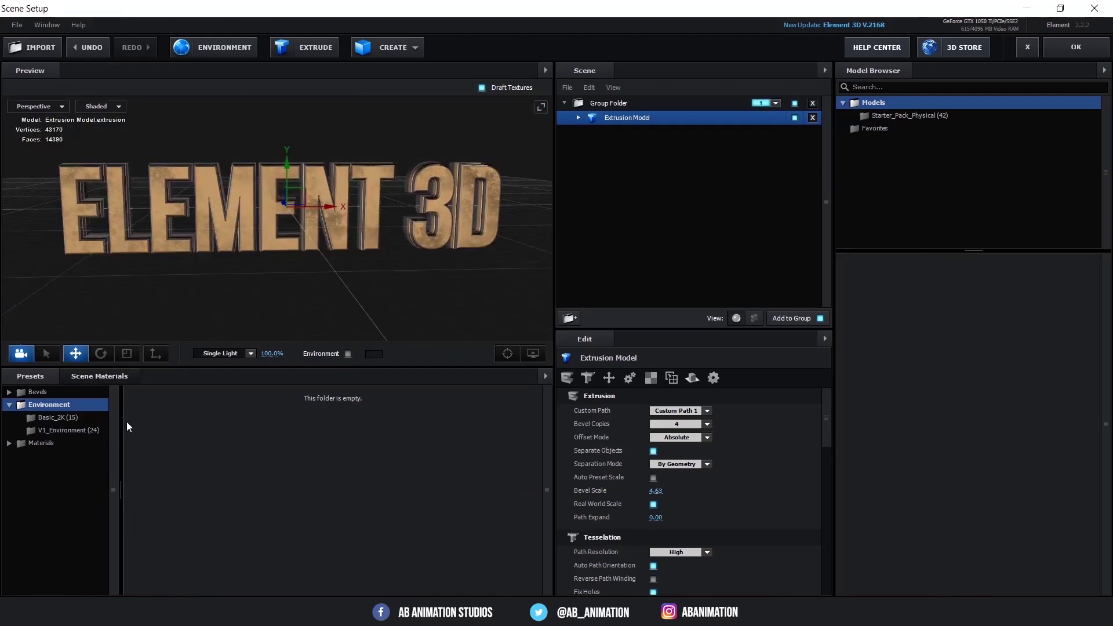
Apply the Basic_2K_04 environment preset to the scene.
{"action": "left_click", "coordinate": [90, 418]}
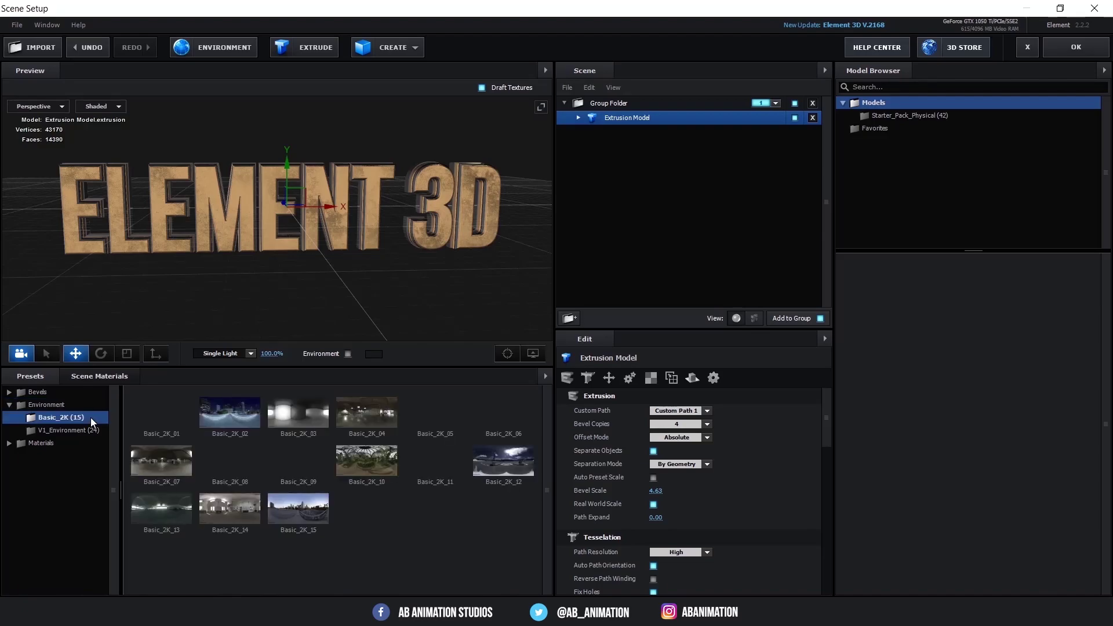
{"action": "double_click", "coordinate": [351, 418]}
{"action": "mouse_move", "coordinate": [401, 251]}
{"action": "left_mouse_down"}
{"action": "mouse_move", "coordinate": [384, 243]}
{"action": "mouse_move", "coordinate": [403, 251]}
{"action": "left_mouse_up"}
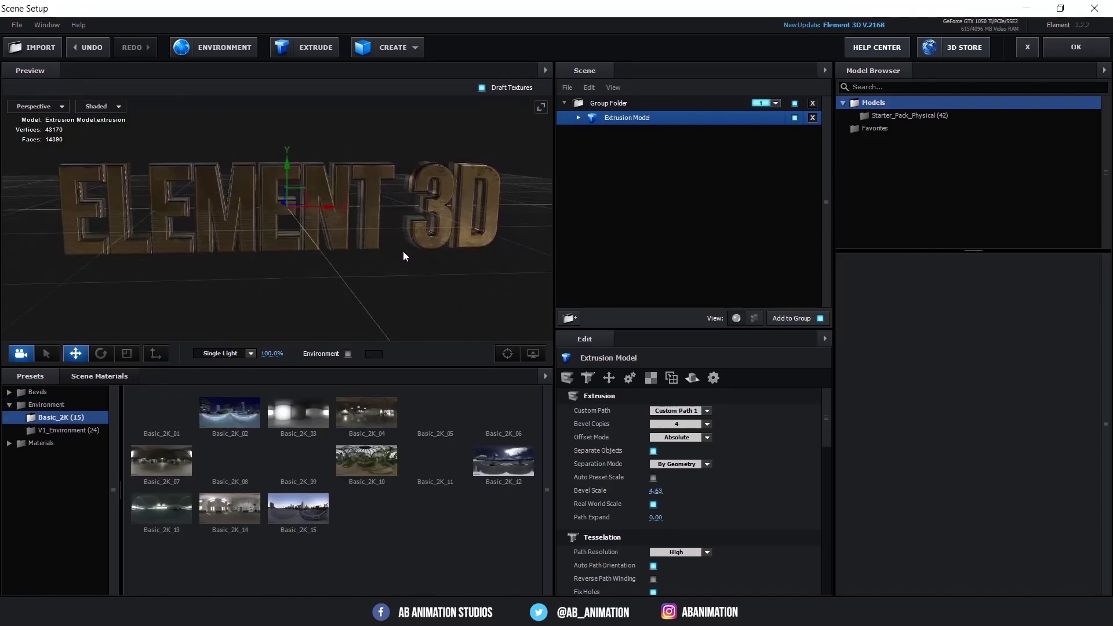
Try the Basic_2K_07, Basic_2K_14, Basic_2K_15 and Basic_2K_12 environment presets on the text.
{"action": "double_click", "coordinate": [172, 465]}
{"action": "double_click", "coordinate": [210, 511]}
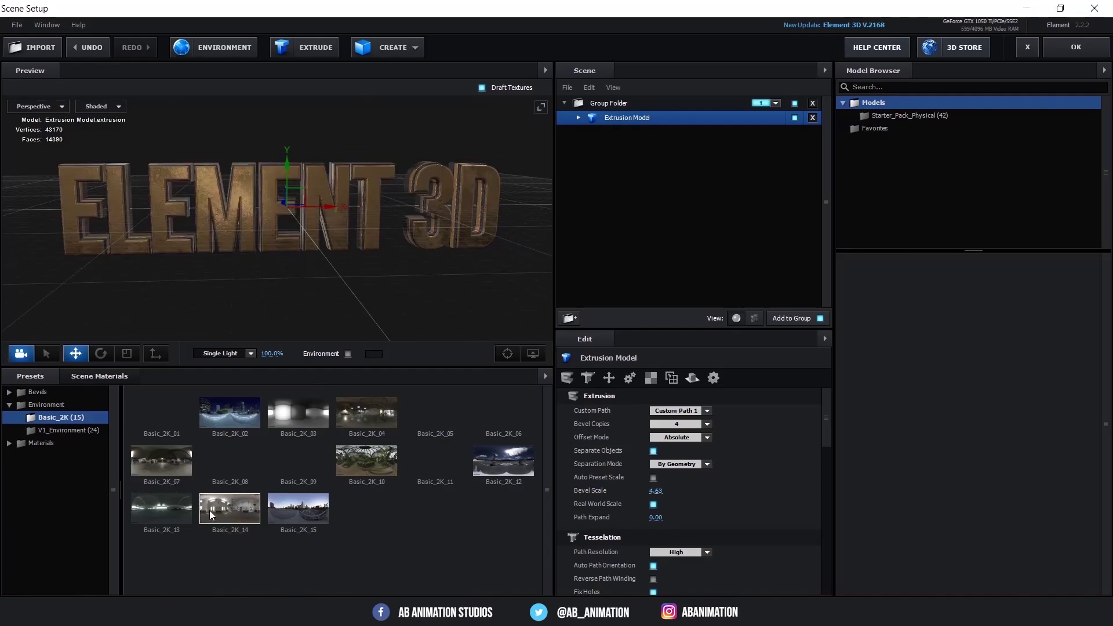
{"action": "double_click", "coordinate": [304, 515]}
{"action": "double_click", "coordinate": [482, 469]}
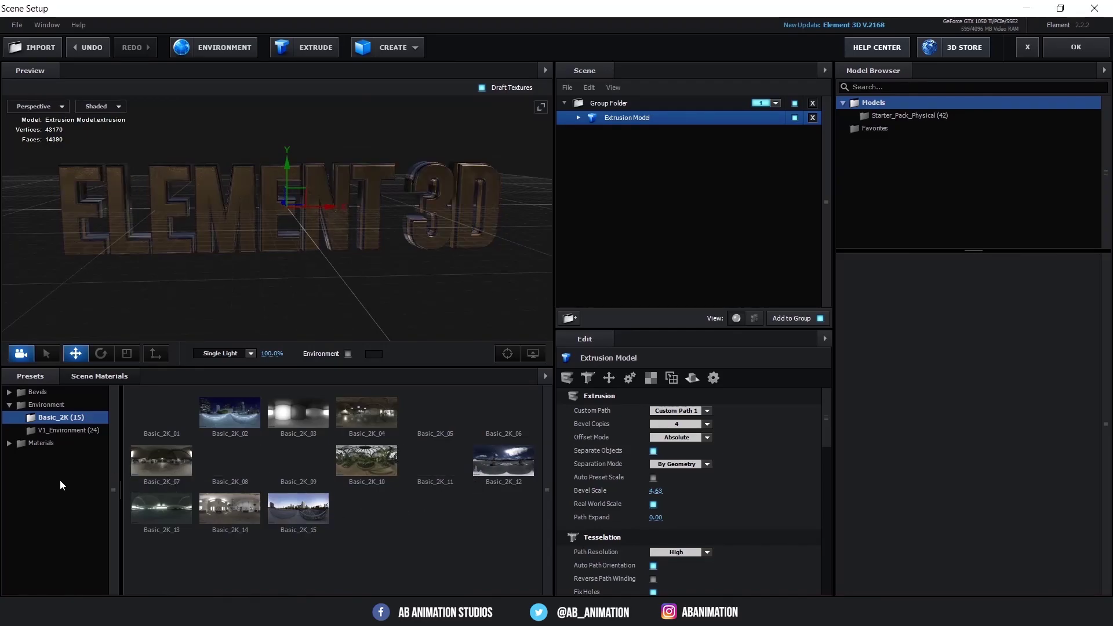
Try the V1_Environment presets Lobby_blurred, Studio_warm and Garage_blurred, apply Shop, and accept the scene setup.
{"action": "left_click", "coordinate": [69, 430]}
{"action": "double_click", "coordinate": [230, 462]}
{"action": "double_click", "coordinate": [453, 514]}
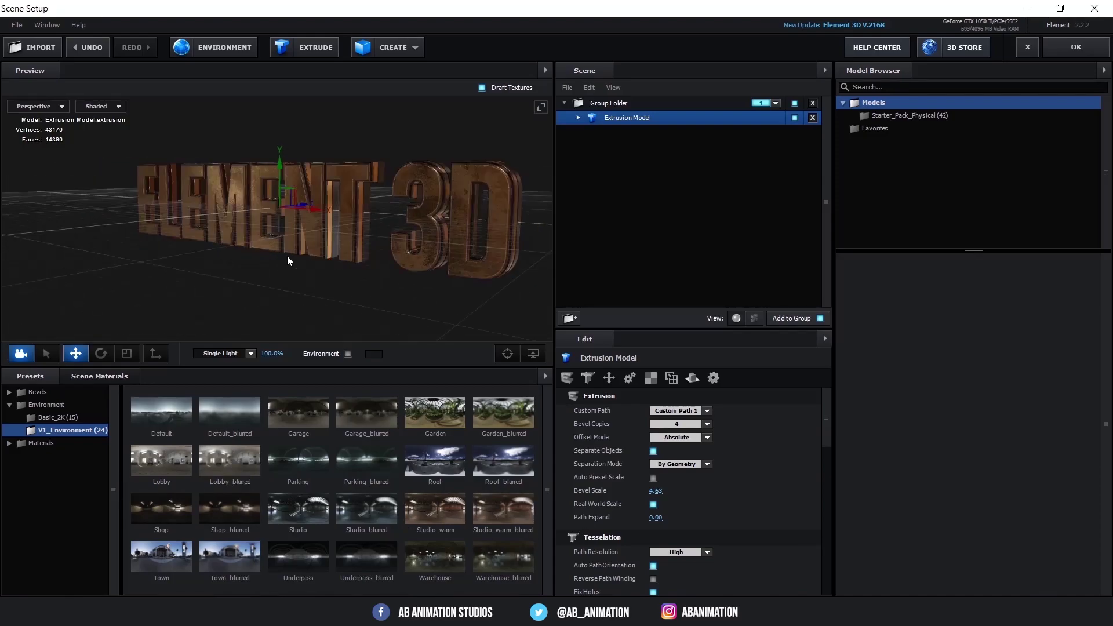
{"action": "double_click", "coordinate": [353, 410]}
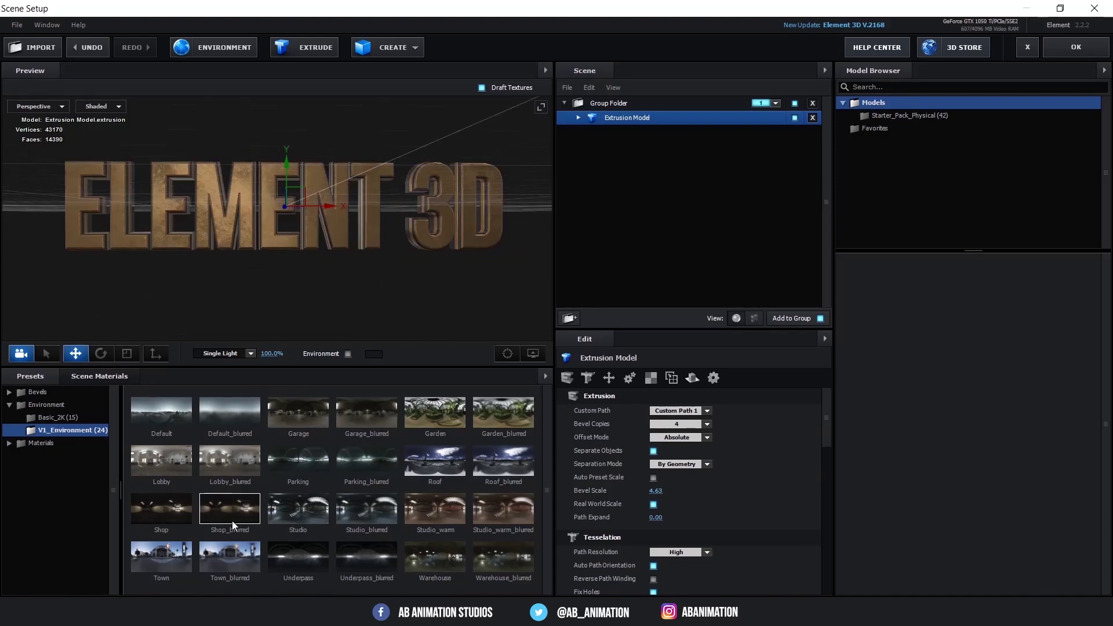
{"action": "double_click", "coordinate": [173, 507]}
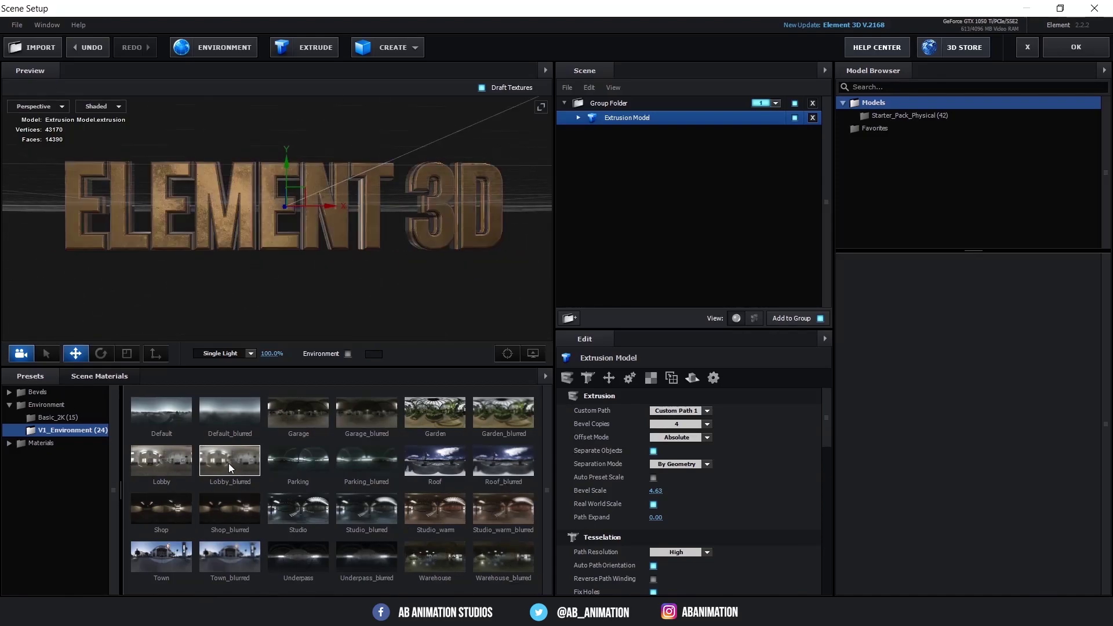
{"action": "left_click_drag", "start_coordinate": [375, 307], "coordinate": [473, 258]}
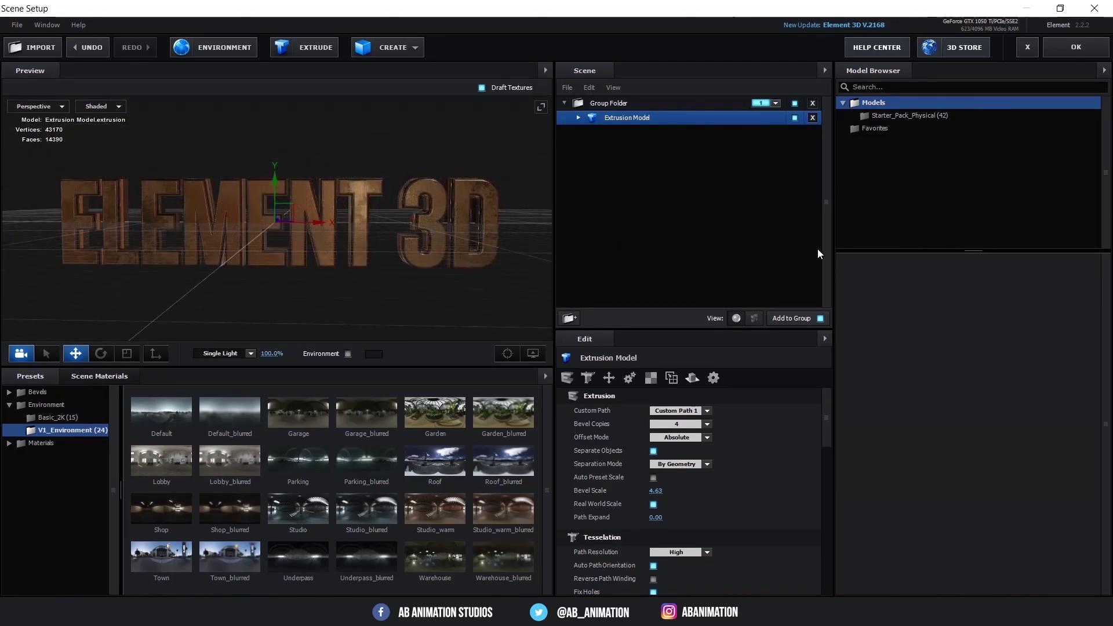
{"action": "left_click", "coordinate": [1090, 51]}
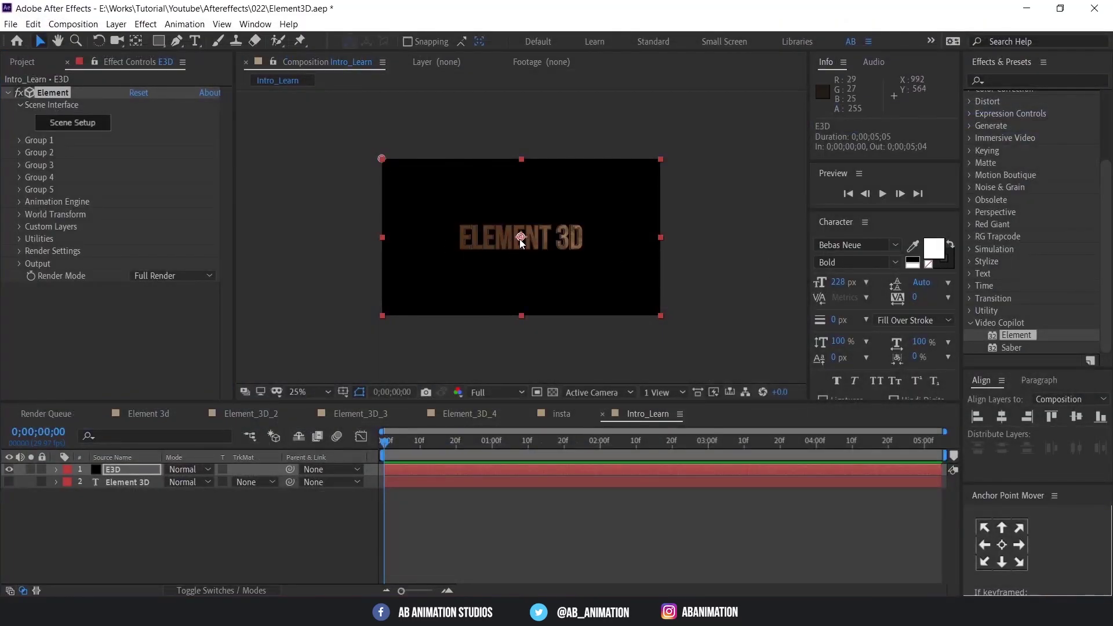
Add a two-node camera named Camera 1 with the 50mm preset to the Intro_Learn composition.
{"action": "left_click", "coordinate": [206, 500]}
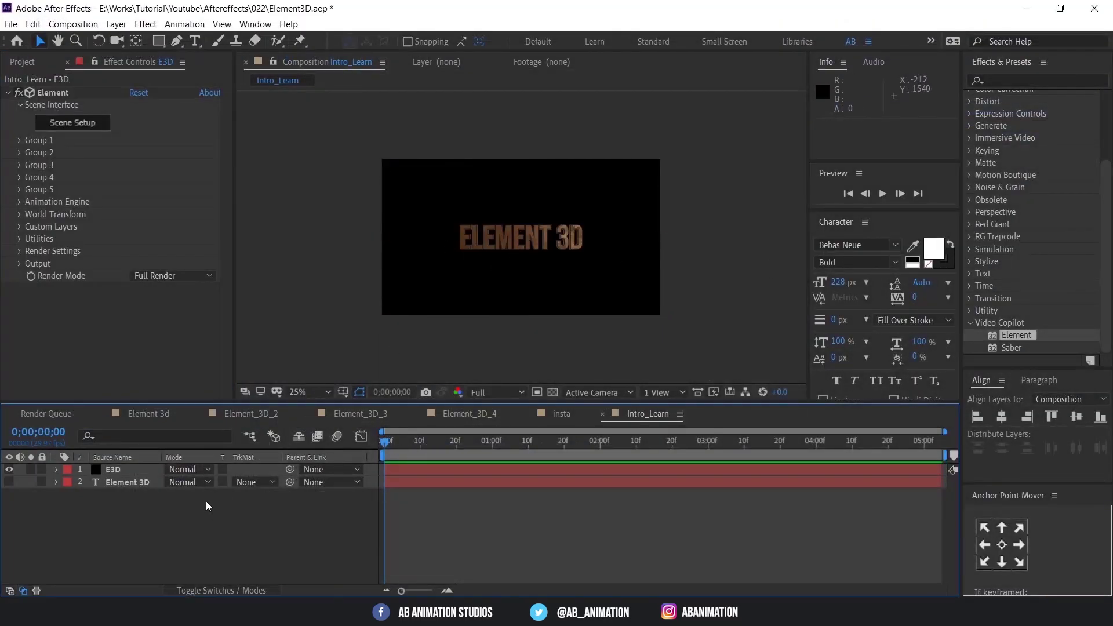
{"action": "right_click", "coordinate": [185, 517]}
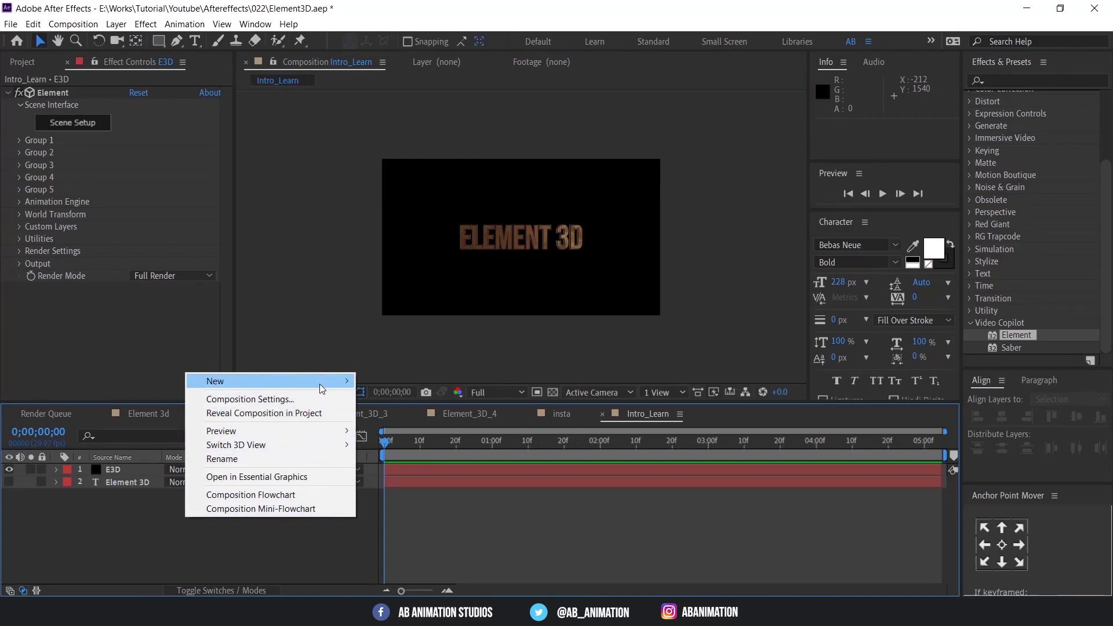
{"action": "mouse_move", "coordinate": [319, 384]}
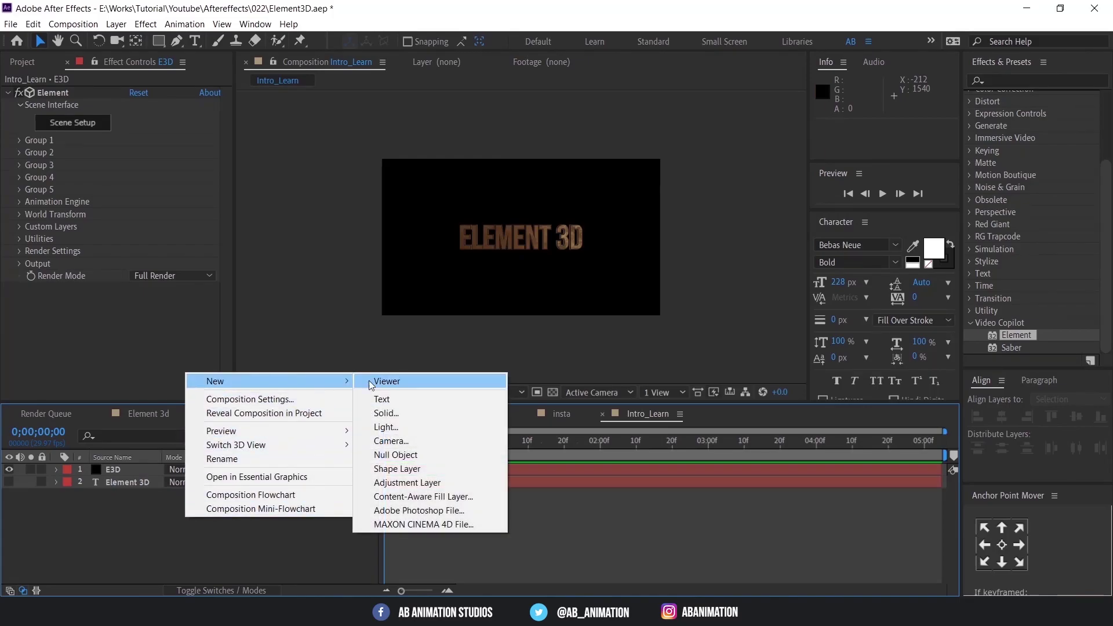
{"action": "left_click", "coordinate": [422, 443]}
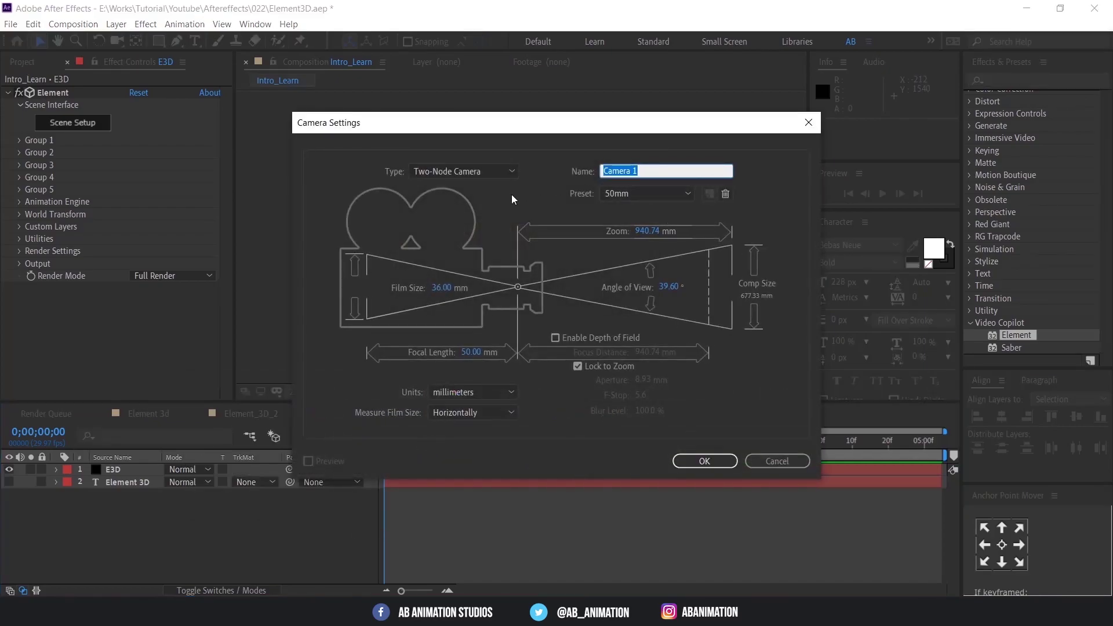
{"action": "left_click", "coordinate": [719, 462]}
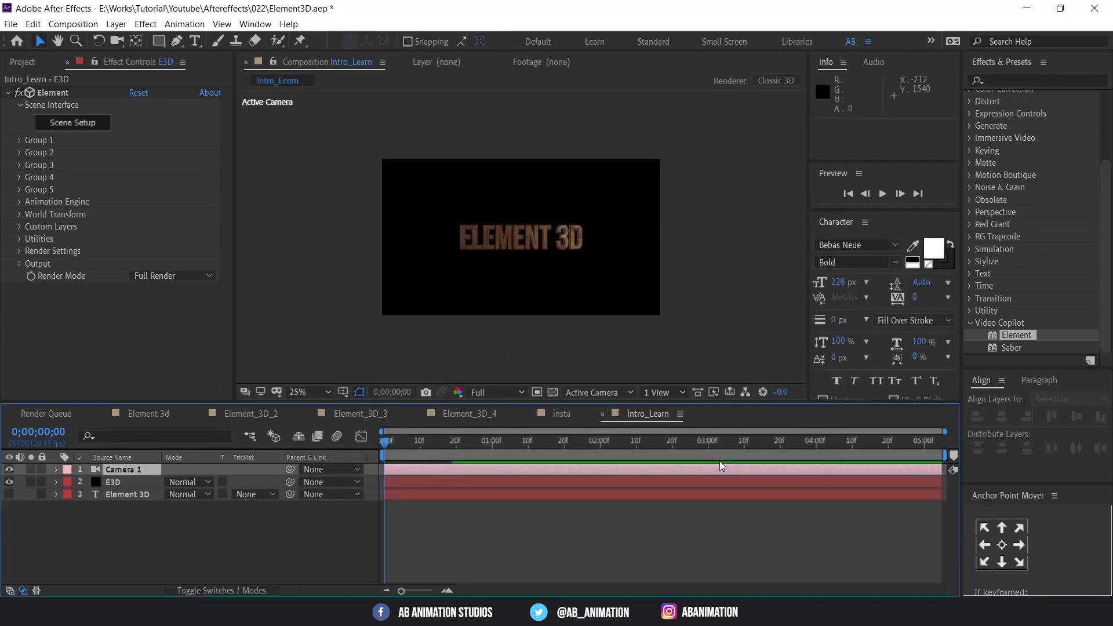
Add a null object to the composition and parent Camera 1 to it.
{"action": "right_click", "coordinate": [151, 543]}
{"action": "mouse_move", "coordinate": [220, 404]}
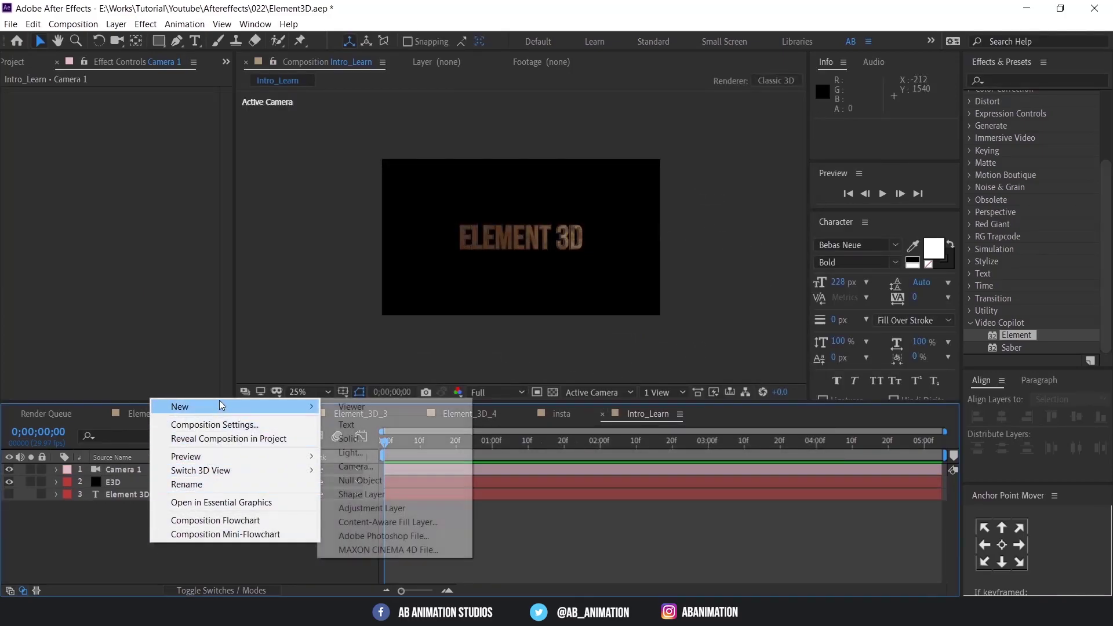
{"action": "left_click", "coordinate": [398, 481]}
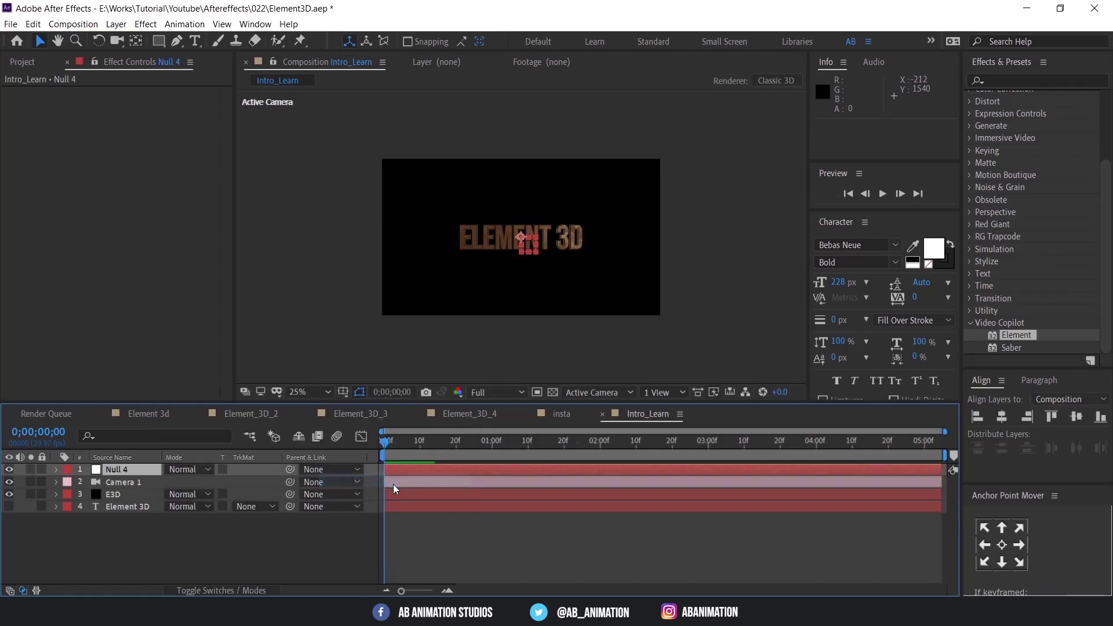
{"action": "left_click", "coordinate": [128, 481]}
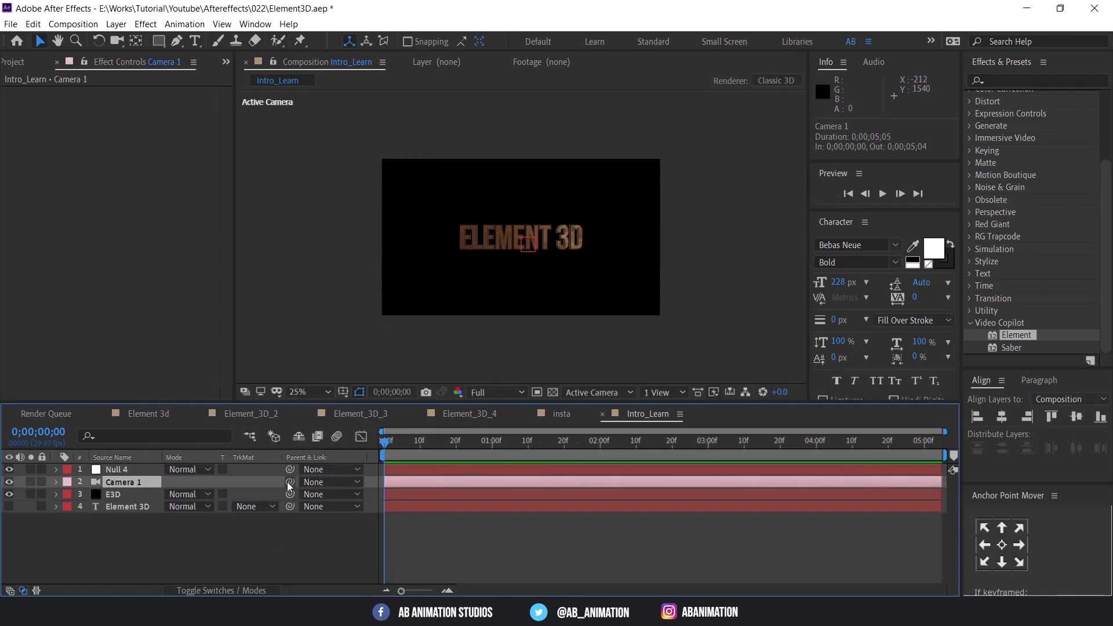
{"action": "left_click_drag", "start_coordinate": [225, 481], "coordinate": [137, 472]}
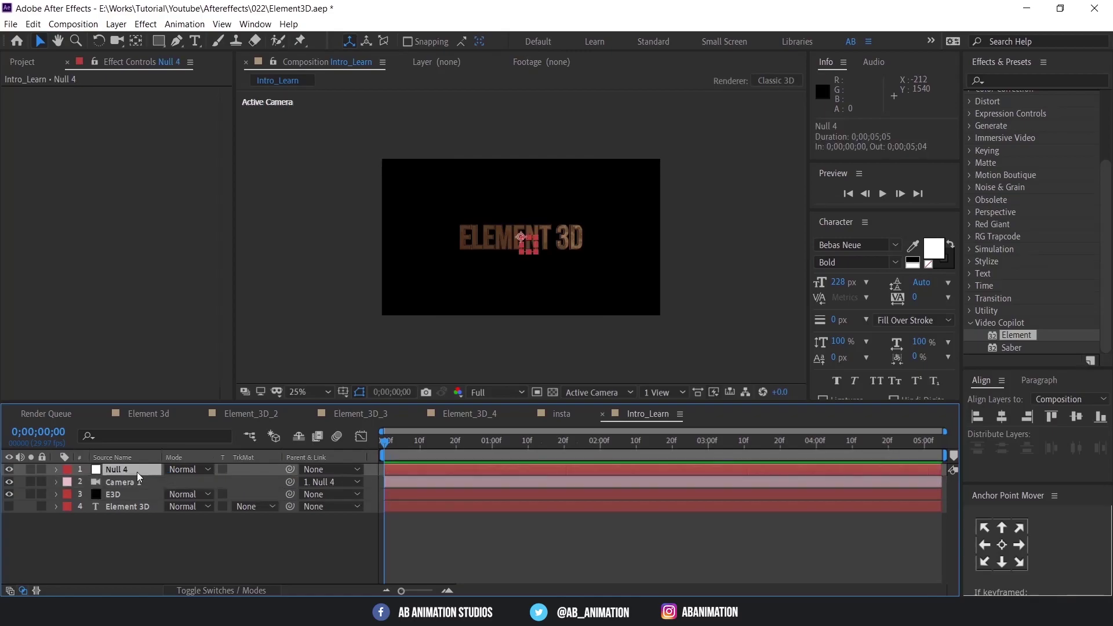
Rename the new null layer as Camera_Ctrl.
{"action": "right_click", "coordinate": [136, 472]}
{"action": "left_click", "coordinate": [145, 466]}
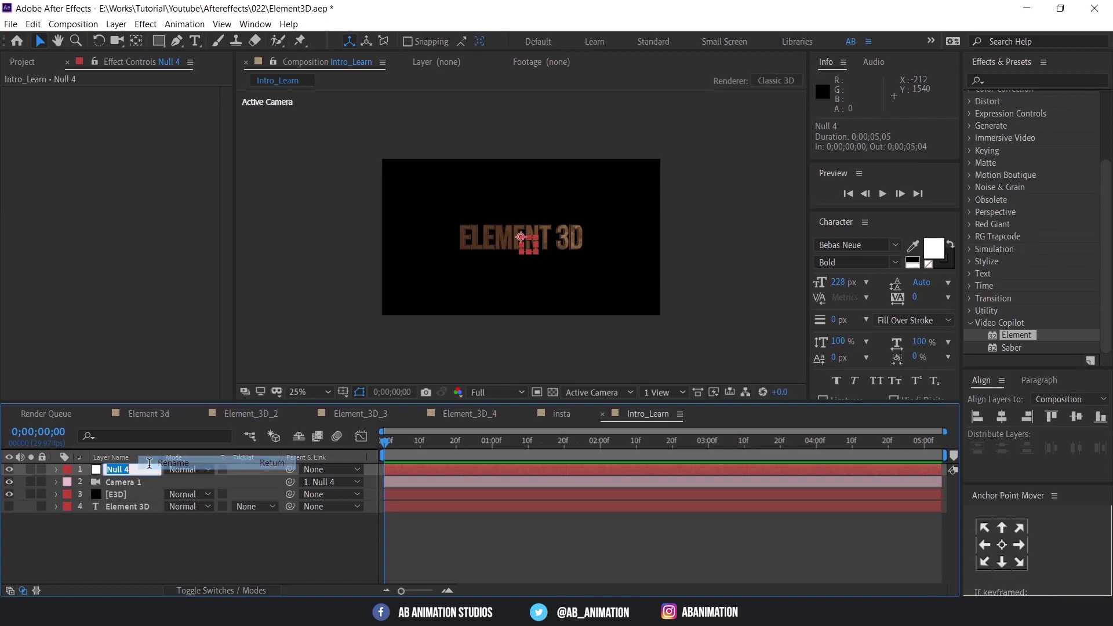
{"action": "type", "text": "Ca"}
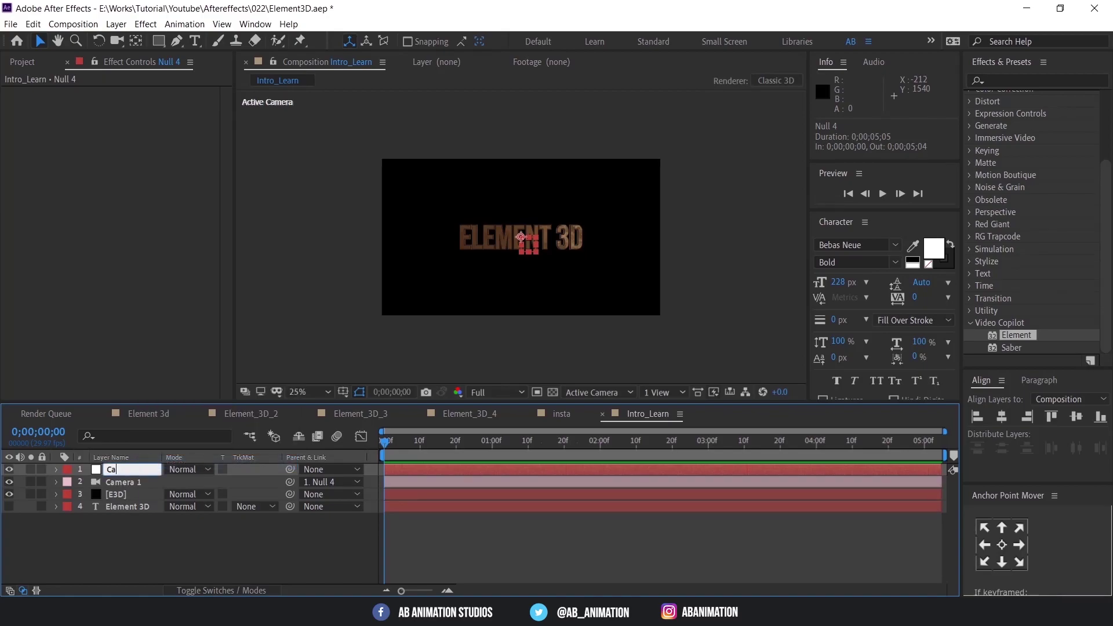
{"action": "type", "text": "mera_Co"}
{"action": "type", "text": "rl"}
{"action": "left_click", "coordinate": [185, 523]}
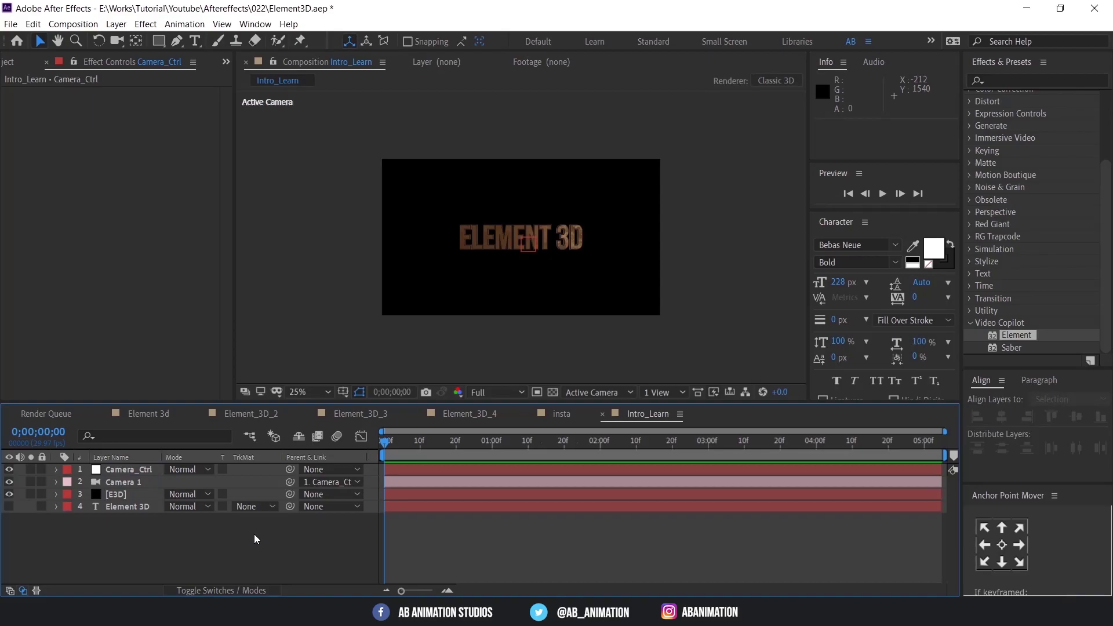
Display the layer switches in the timeline and make the Camera_Ctrl null a 3D layer.
{"action": "left_click", "coordinate": [145, 469]}
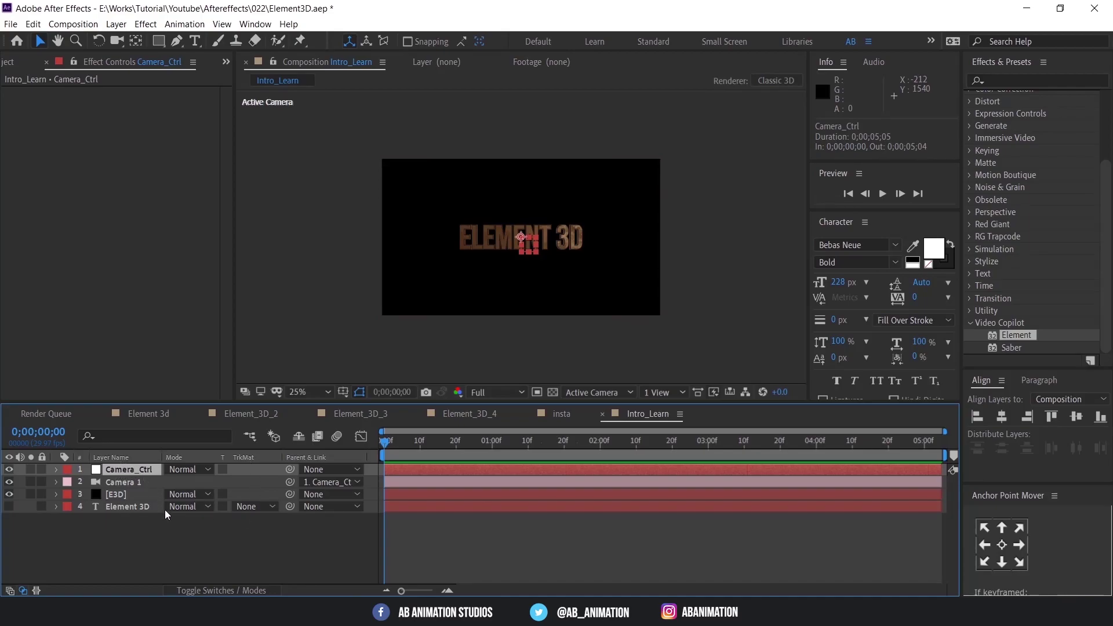
{"action": "left_click", "coordinate": [203, 587]}
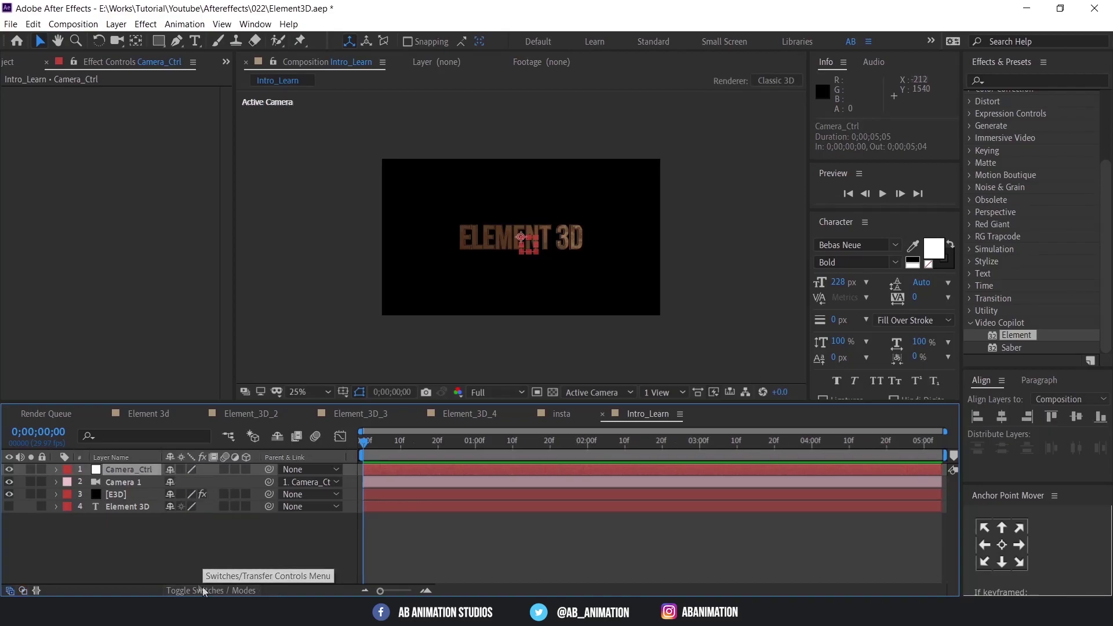
{"action": "left_click", "coordinate": [197, 583]}
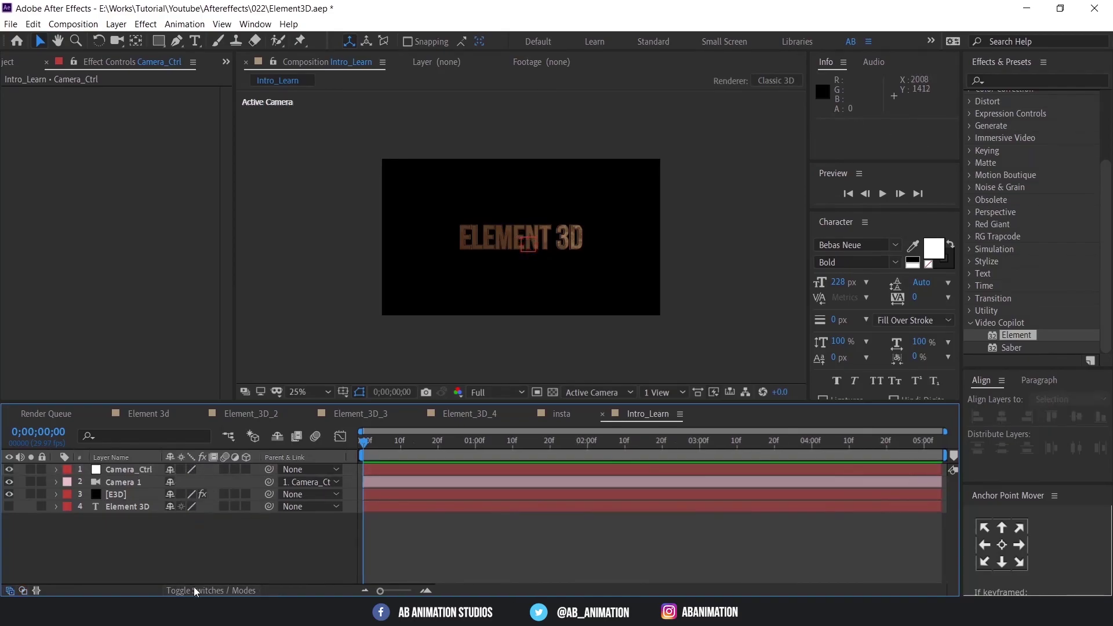
{"action": "left_click", "coordinate": [140, 471]}
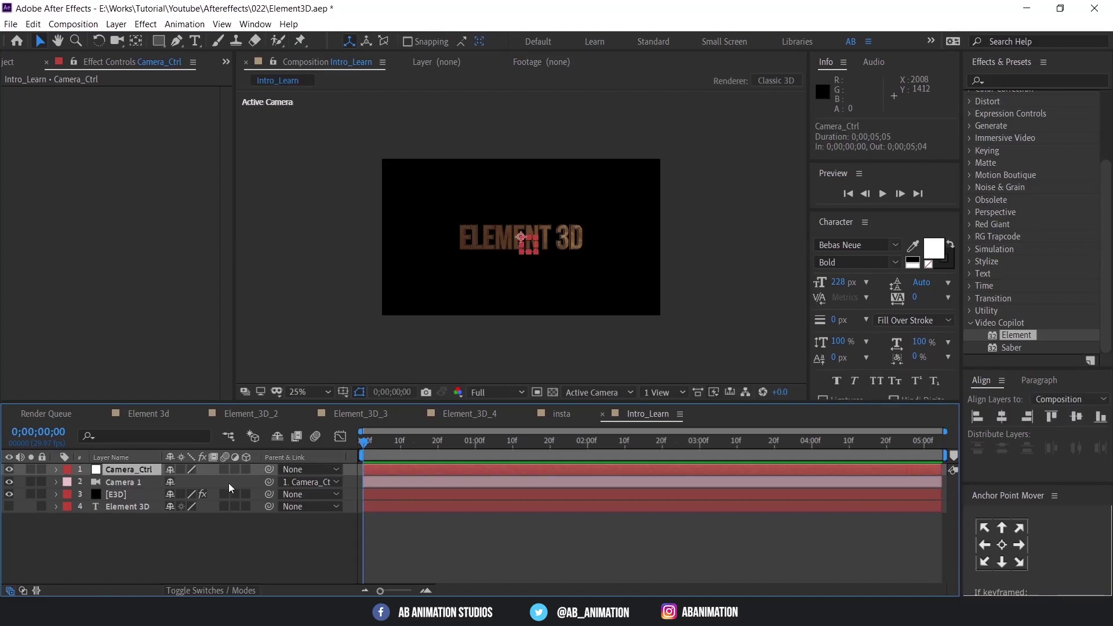
{"action": "left_click", "coordinate": [244, 469]}
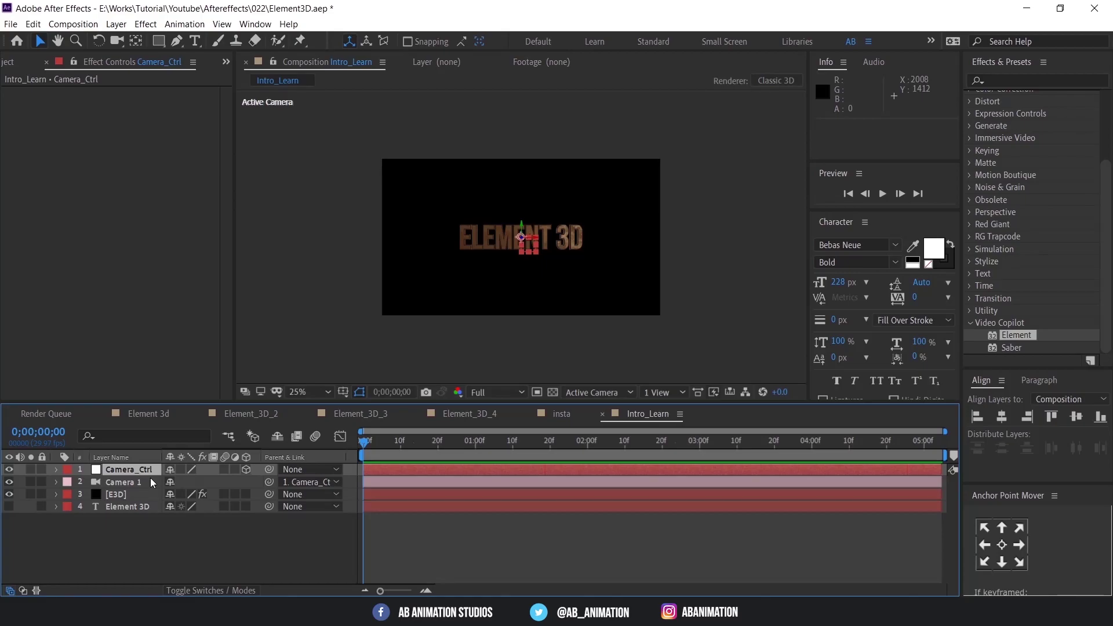
Reveal the Camera_Ctrl layer's position, try changing it to test the camera movement, and undo the change.
{"action": "key", "text": "p"}
{"action": "left_click_drag", "start_coordinate": [217, 481], "coordinate": [346, 493]}
{"action": "key", "text": "ctrl+z"}
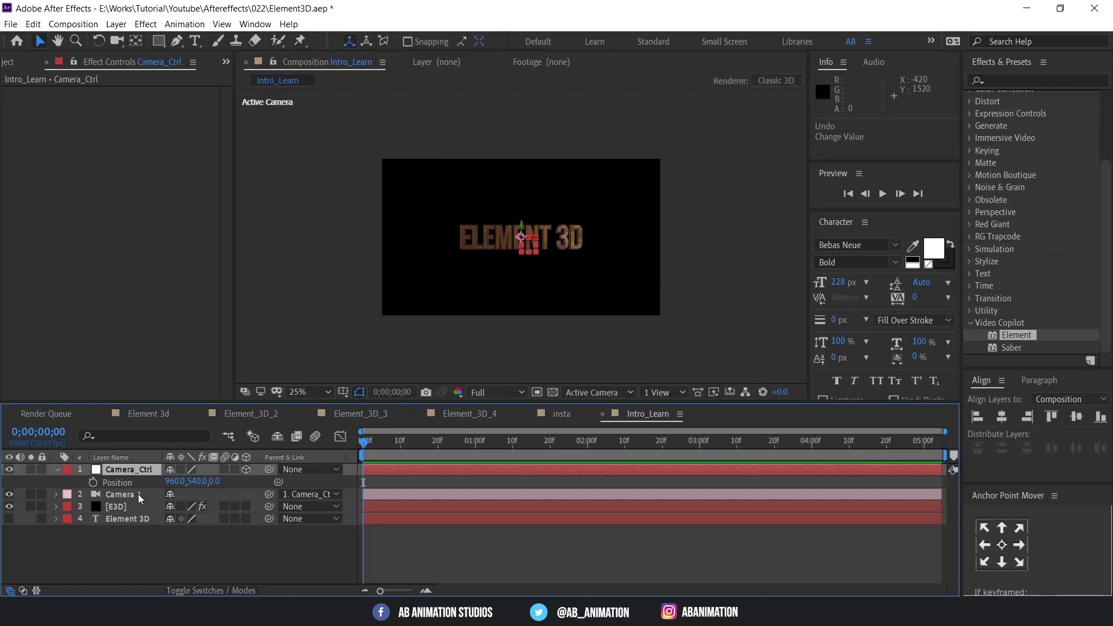
{"action": "left_click", "coordinate": [136, 534]}
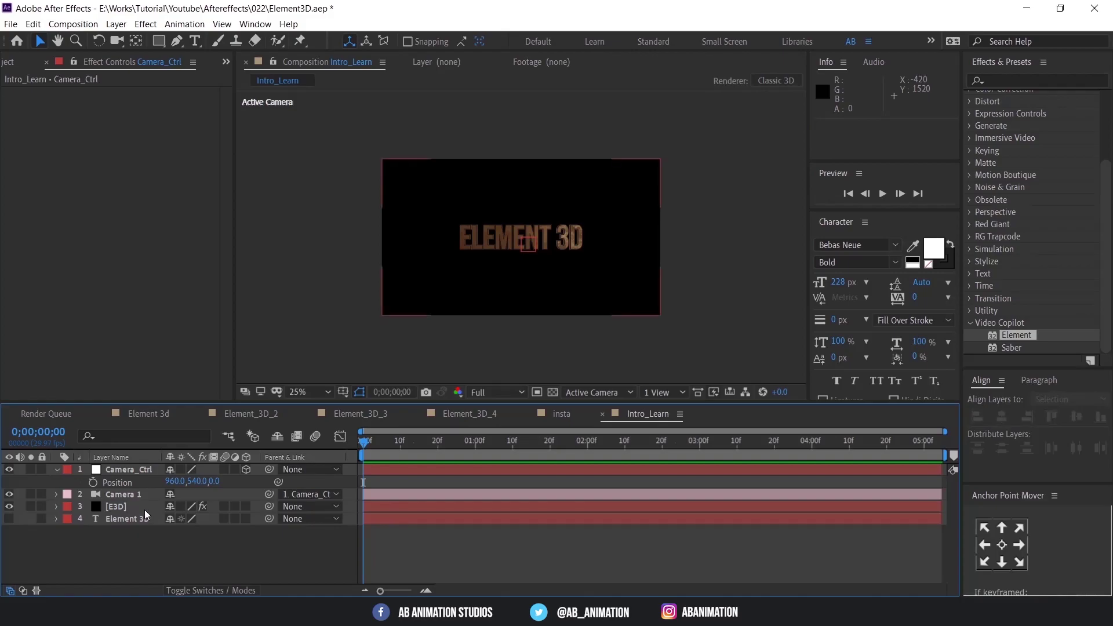
Check in the E3D layer's Scene Setup which group number the Group Folder is assigned to, and return to the composition.
{"action": "left_click", "coordinate": [144, 509]}
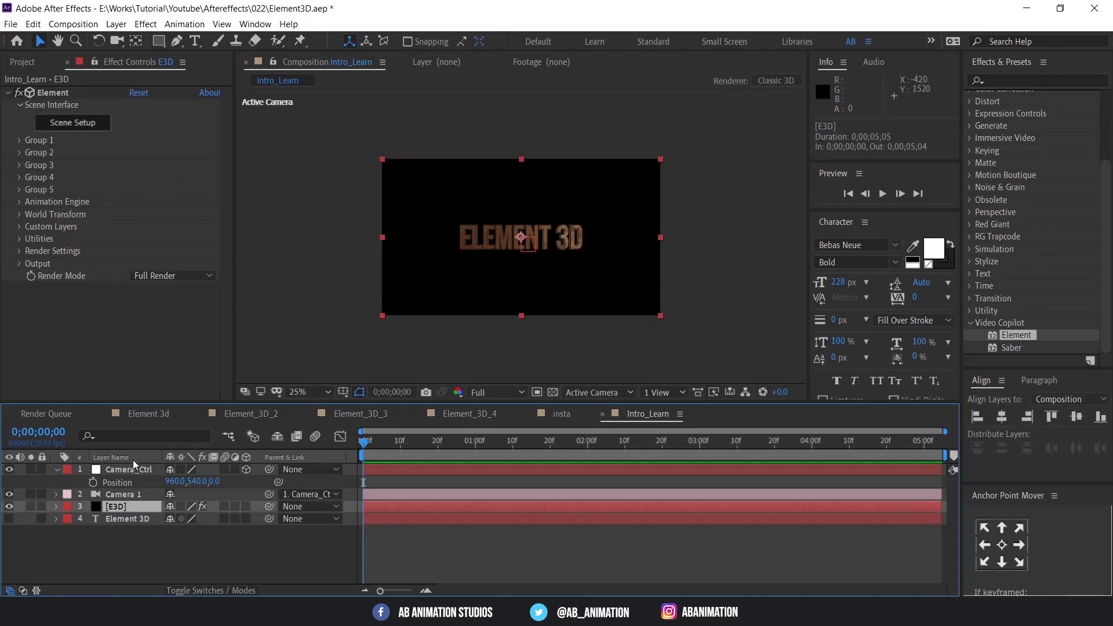
{"action": "left_click", "coordinate": [22, 140]}
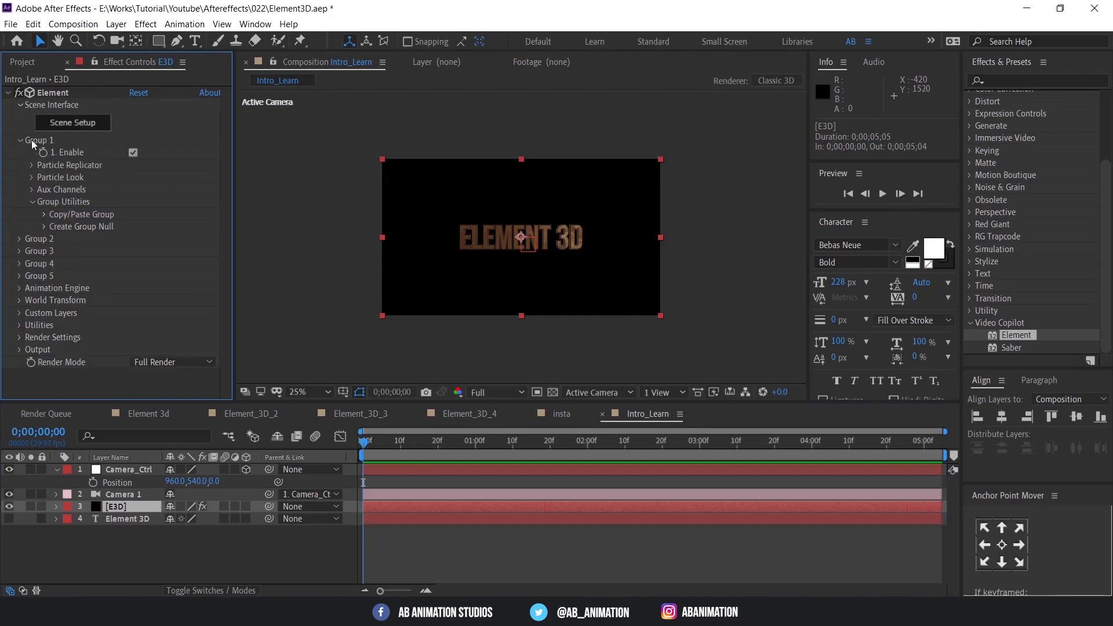
{"action": "left_click", "coordinate": [53, 92]}
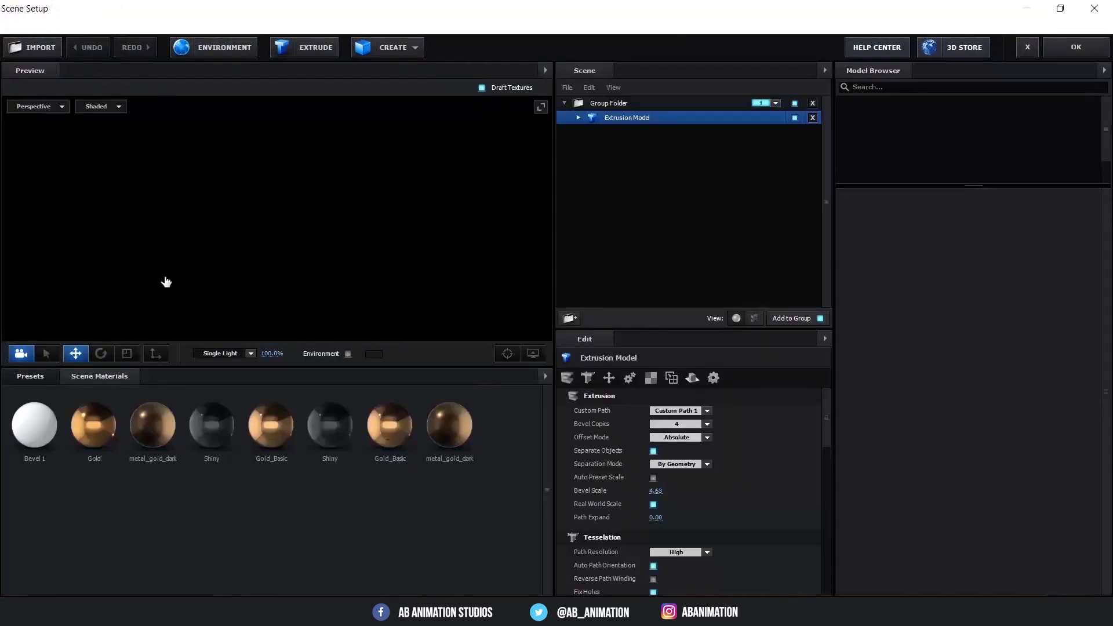
{"action": "left_click", "coordinate": [767, 105]}
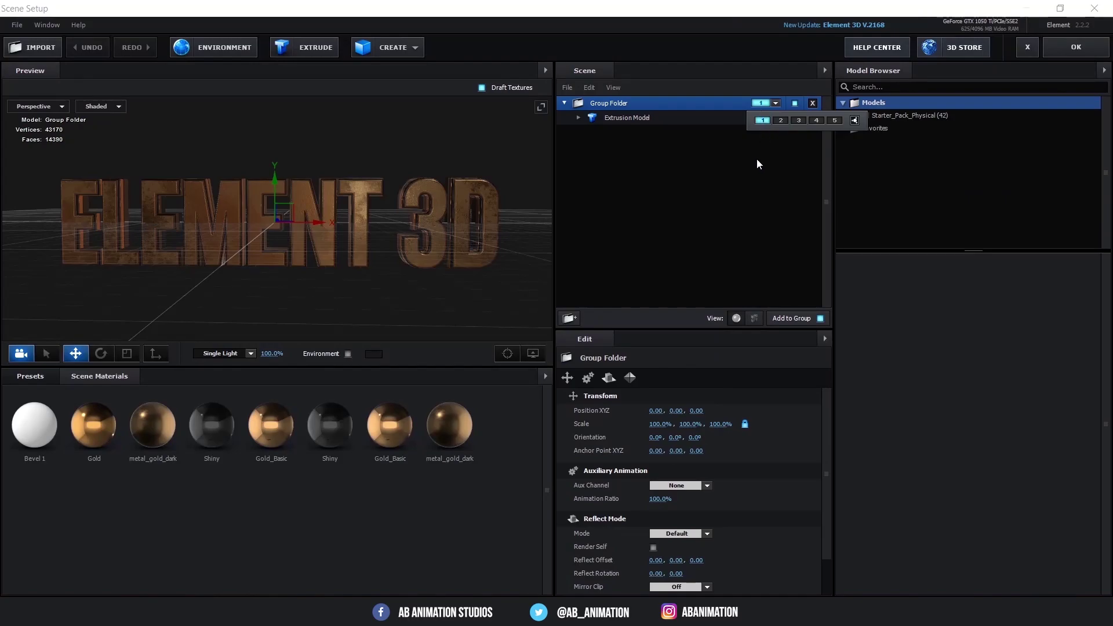
{"action": "left_click", "coordinate": [1061, 47]}
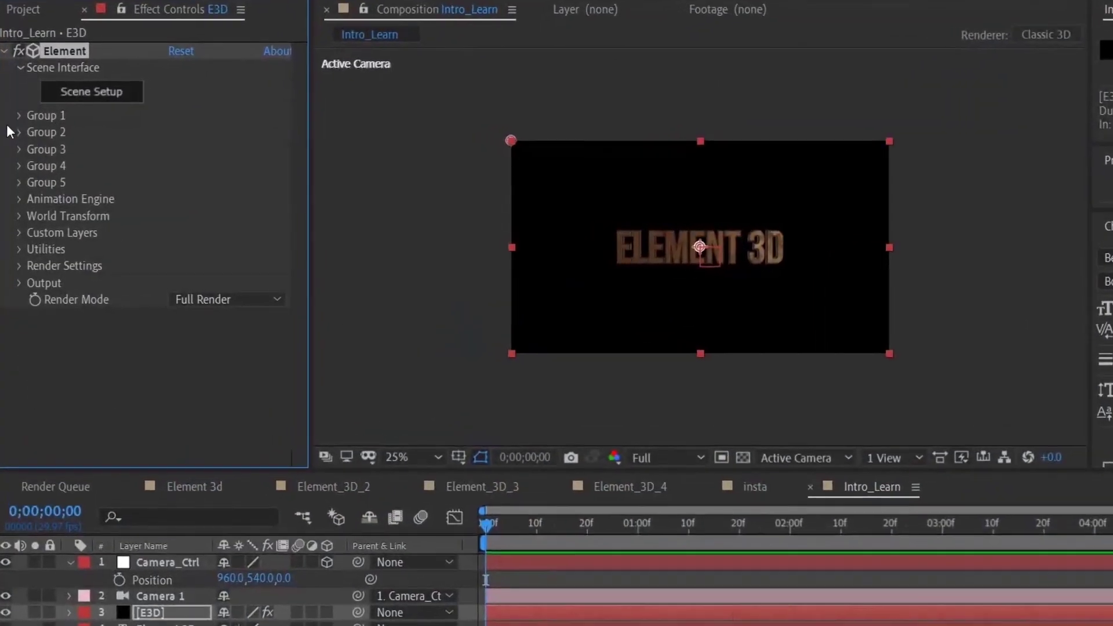
Enable Multi-Object in Group 1's Particle Look settings of the Element effect and bring its displacement and rotation controls into view.
{"action": "left_click", "coordinate": [19, 122]}
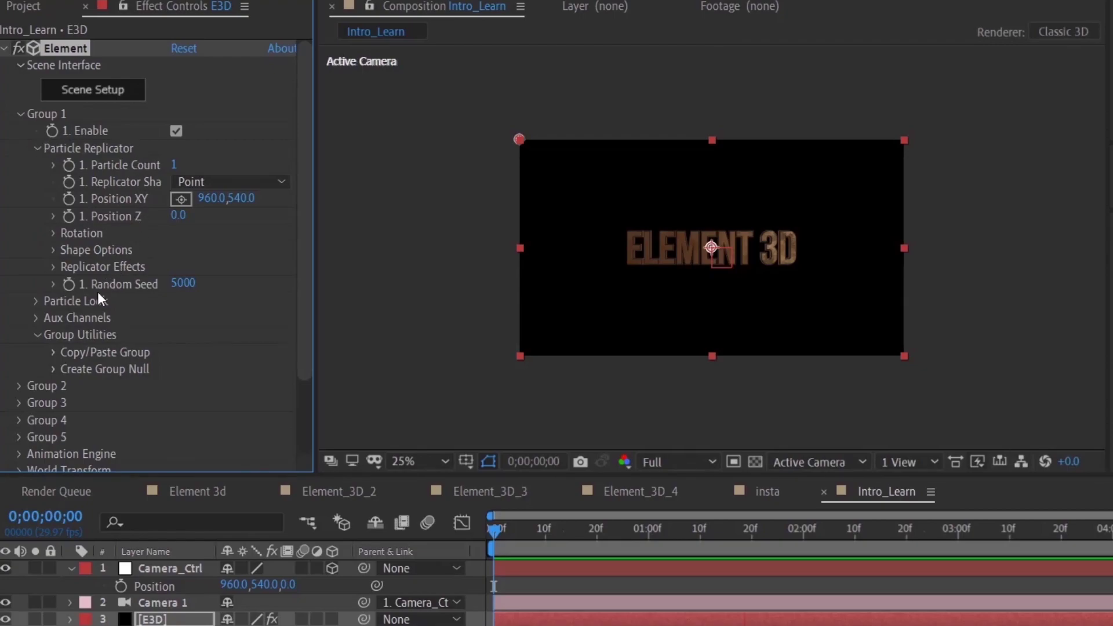
{"action": "left_click", "coordinate": [36, 303]}
{"action": "scroll", "coordinate": [106, 304], "scroll_direction": "down", "scroll_amount": 1}
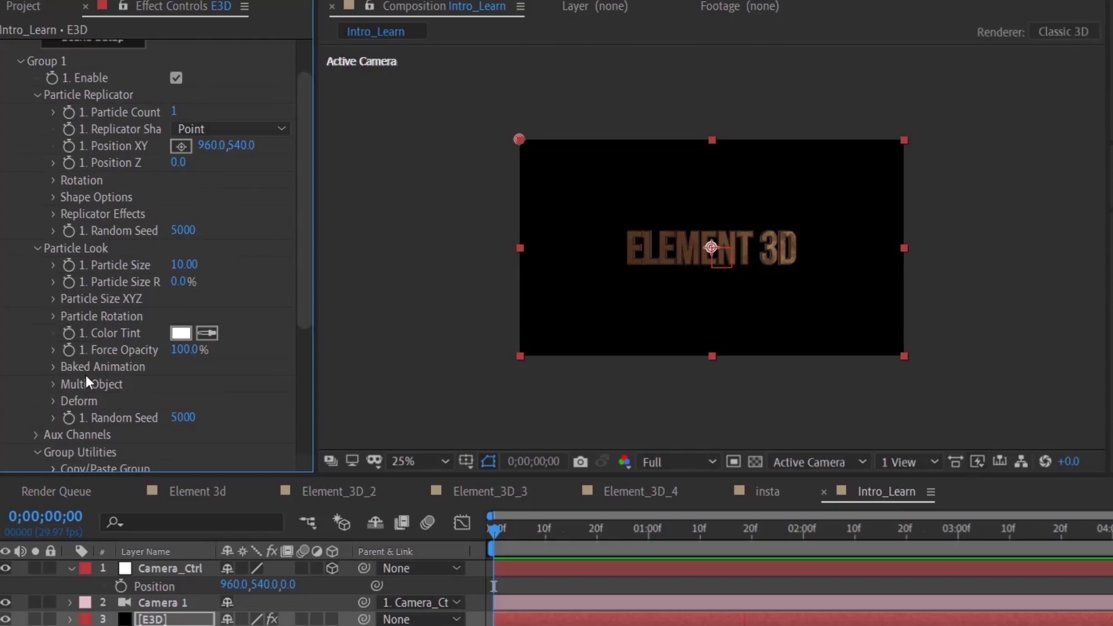
{"action": "left_click", "coordinate": [54, 382]}
{"action": "scroll", "coordinate": [97, 378], "scroll_direction": "down", "scroll_amount": 1}
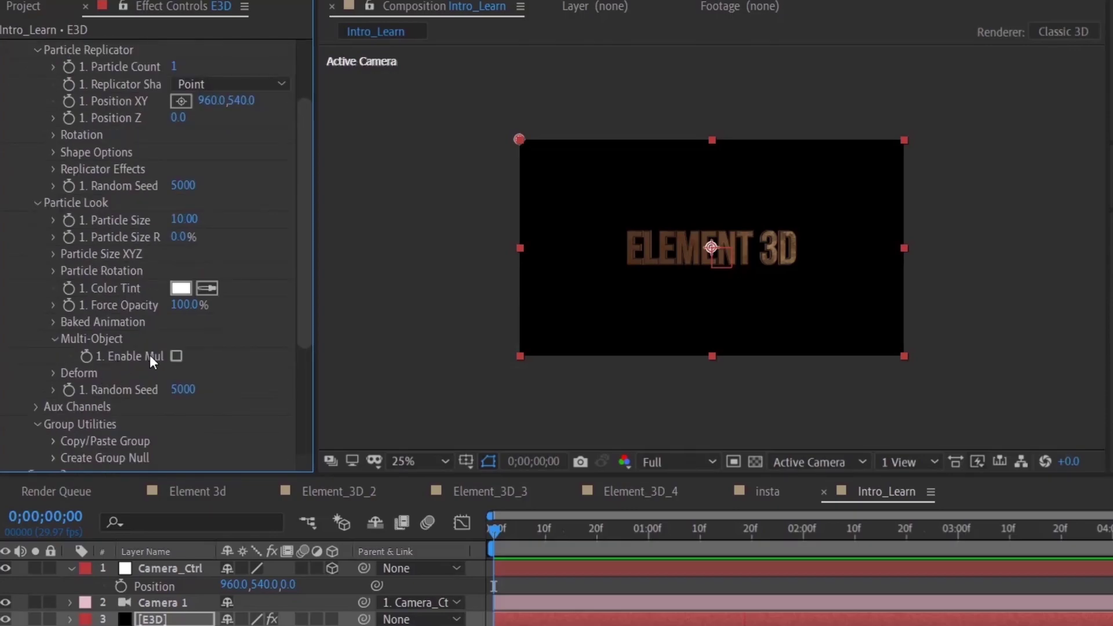
{"action": "left_click", "coordinate": [176, 355]}
{"action": "scroll", "coordinate": [173, 353], "scroll_direction": "down", "scroll_amount": 7}
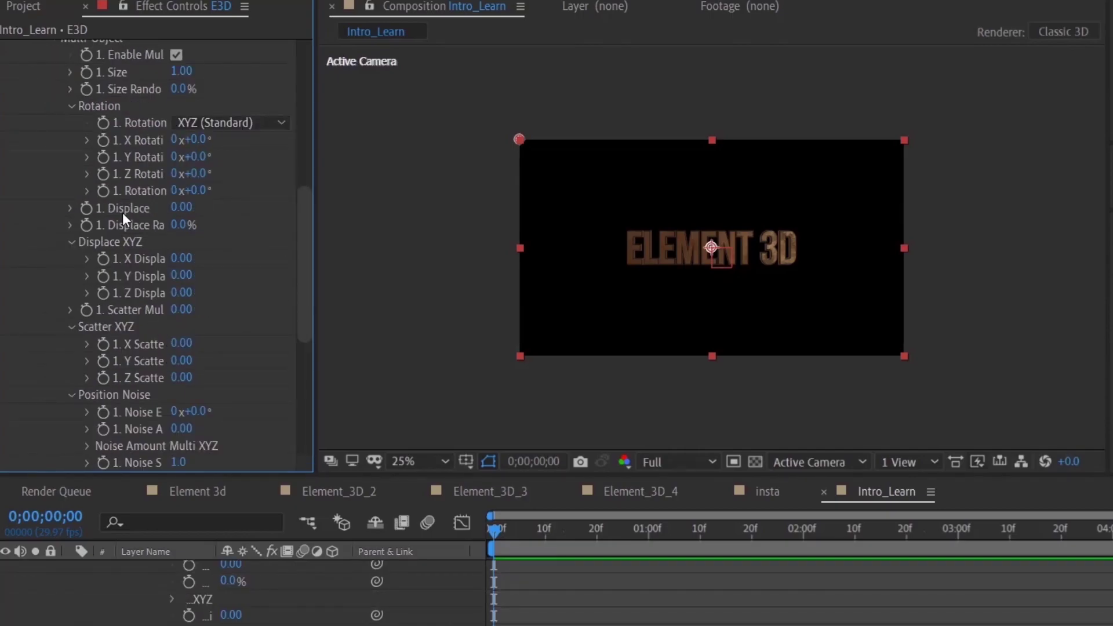
Try out the Multi-Object rotation random, scatter multiplier and Z scatter values in Group 1, undoing each change.
{"action": "scroll", "coordinate": [123, 211], "scroll_direction": "up", "scroll_amount": 1}
{"action": "scroll", "coordinate": [139, 191], "scroll_direction": "down", "scroll_amount": 1}
{"action": "left_click_drag", "start_coordinate": [196, 190], "coordinate": [229, 190]}
{"action": "key", "text": "ctrl+z"}
{"action": "left_click_drag", "start_coordinate": [181, 309], "coordinate": [552, 263]}
{"action": "key", "text": "ctrl+z"}
{"action": "scroll", "coordinate": [226, 314], "scroll_direction": "down", "scroll_amount": 2}
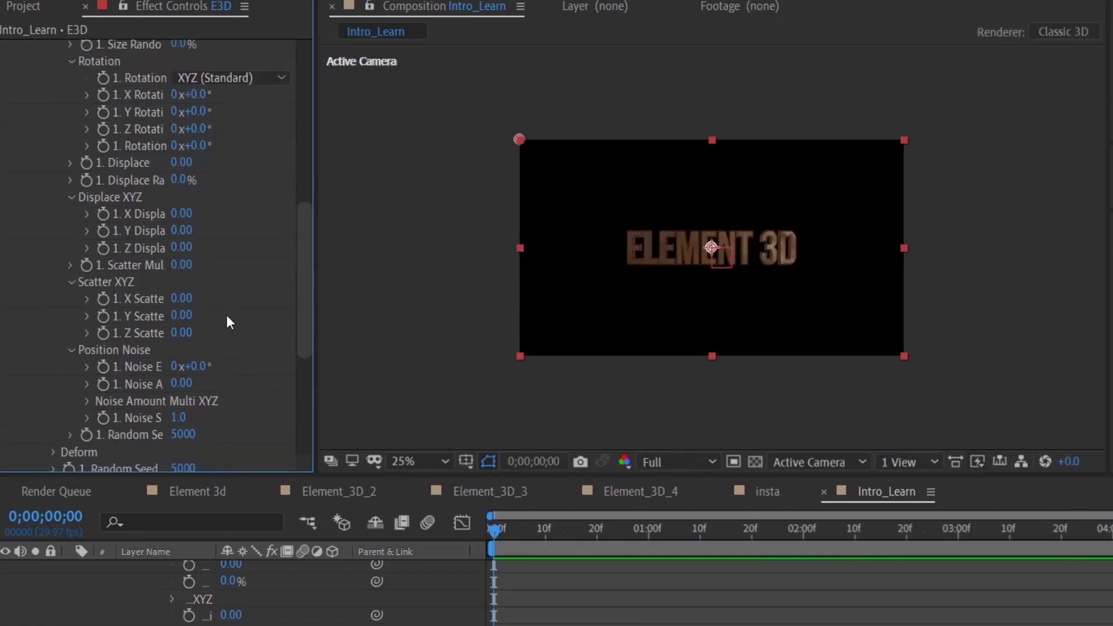
{"action": "mouse_move", "coordinate": [182, 332]}
{"action": "left_mouse_down"}
{"action": "mouse_move", "coordinate": [371, 325]}
{"action": "mouse_move", "coordinate": [198, 326]}
{"action": "left_mouse_up"}
{"action": "key", "text": "ctrl+z"}
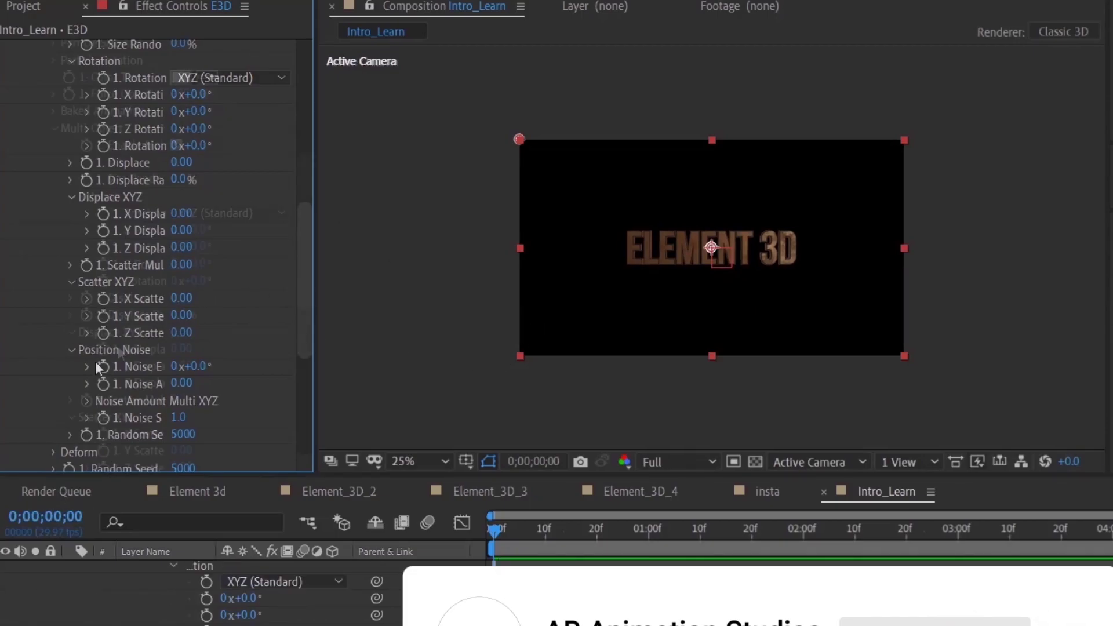
Keyframe Group 1's Particle Replicator Position Z at the first frame and at 0;00;02;00, keeping 0.0 for both.
{"action": "scroll", "coordinate": [117, 346], "scroll_direction": "up", "scroll_amount": 8}
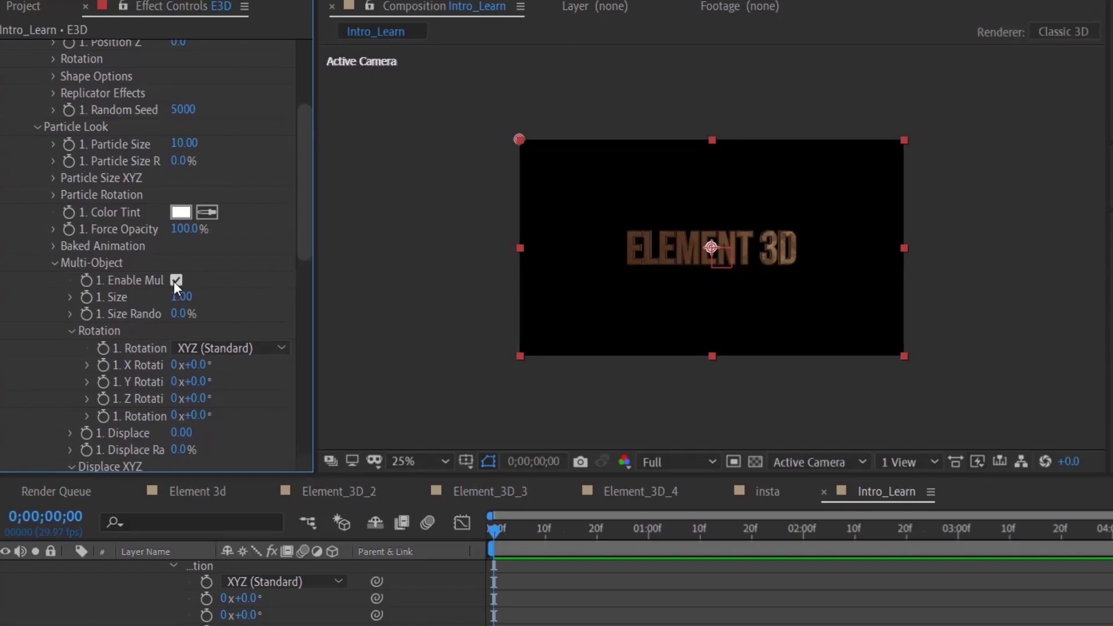
{"action": "scroll", "coordinate": [142, 328], "scroll_direction": "up", "scroll_amount": 5}
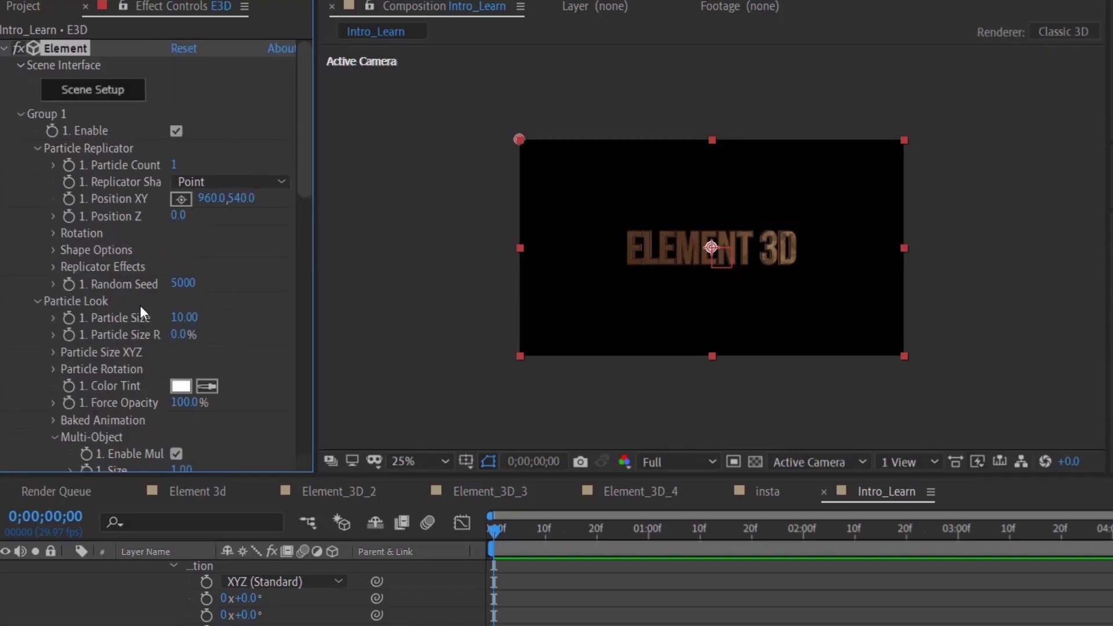
{"action": "left_click", "coordinate": [69, 215]}
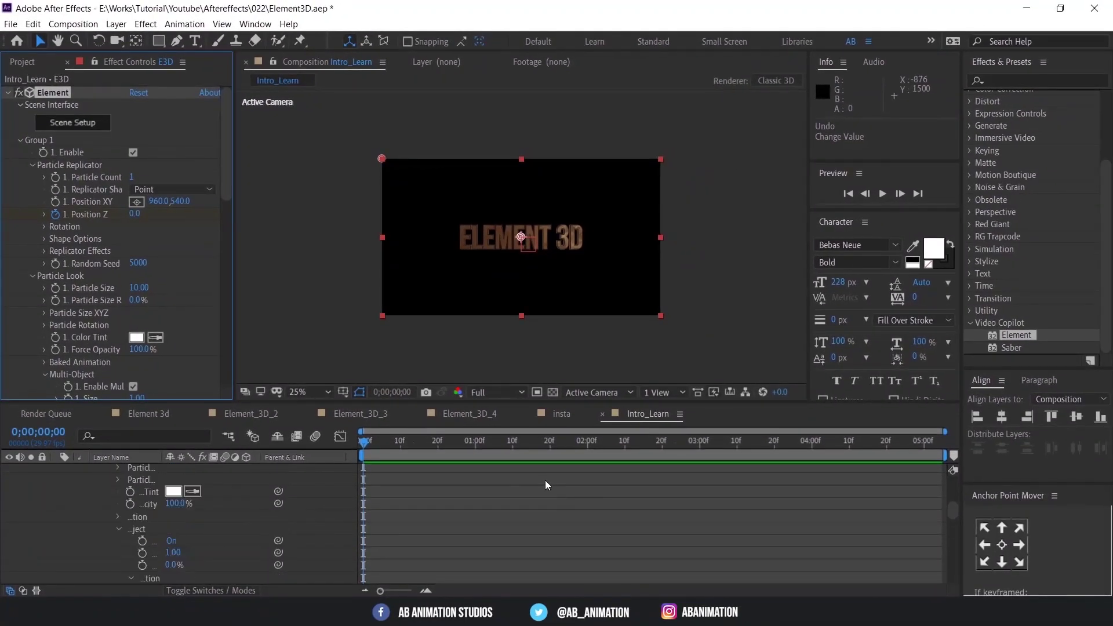
{"action": "key", "text": "u"}
{"action": "left_click", "coordinate": [441, 505]}
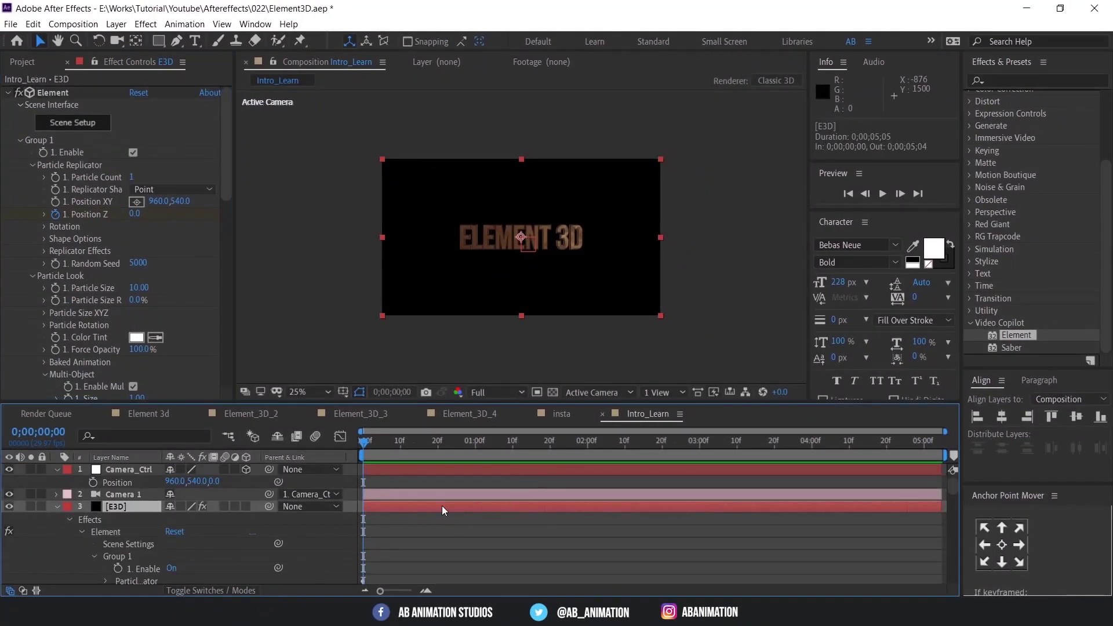
{"action": "key", "text": "u"}
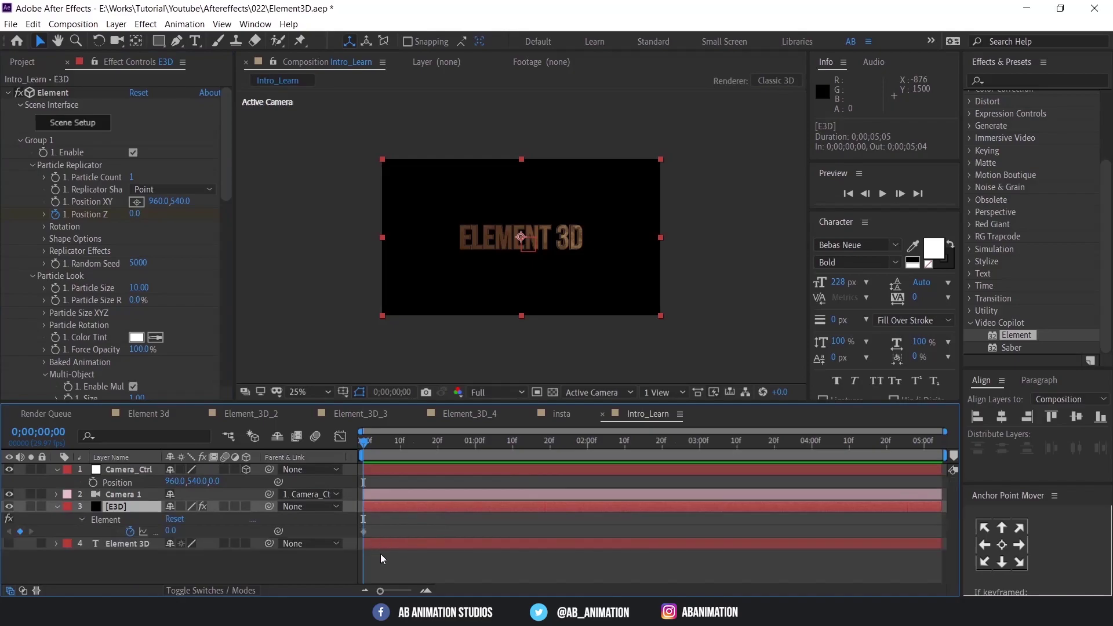
{"action": "left_click_drag", "start_coordinate": [440, 439], "coordinate": [586, 454]}
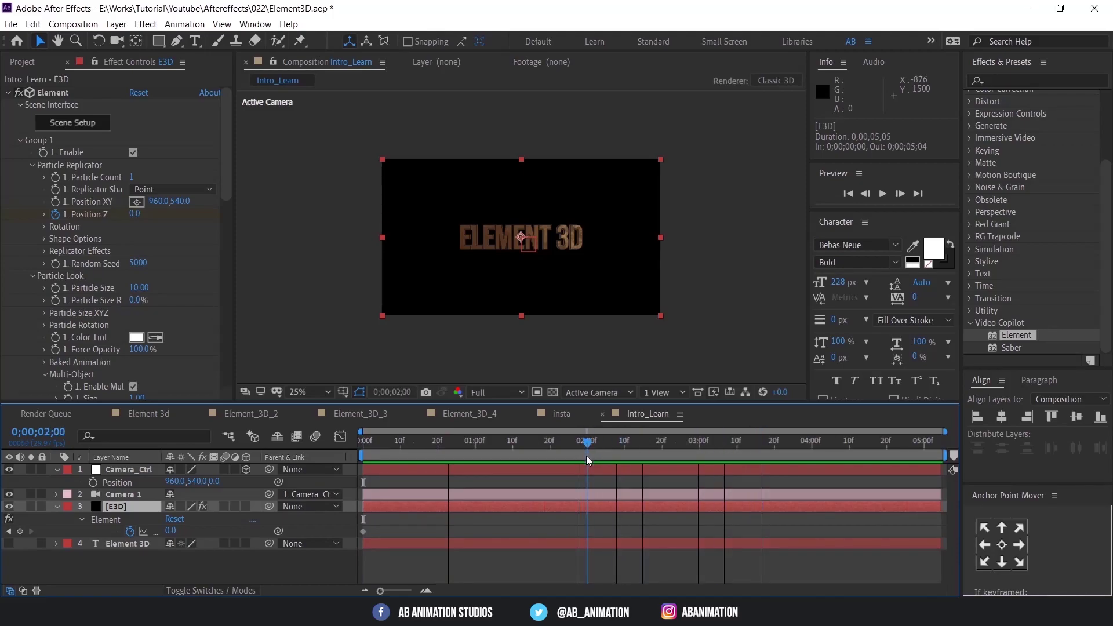
{"action": "left_click", "coordinate": [21, 530]}
Set the Position Z keyframe at the first frame to -2740 and preview the text's movement.
{"action": "left_click_drag", "start_coordinate": [422, 448], "coordinate": [360, 456]}
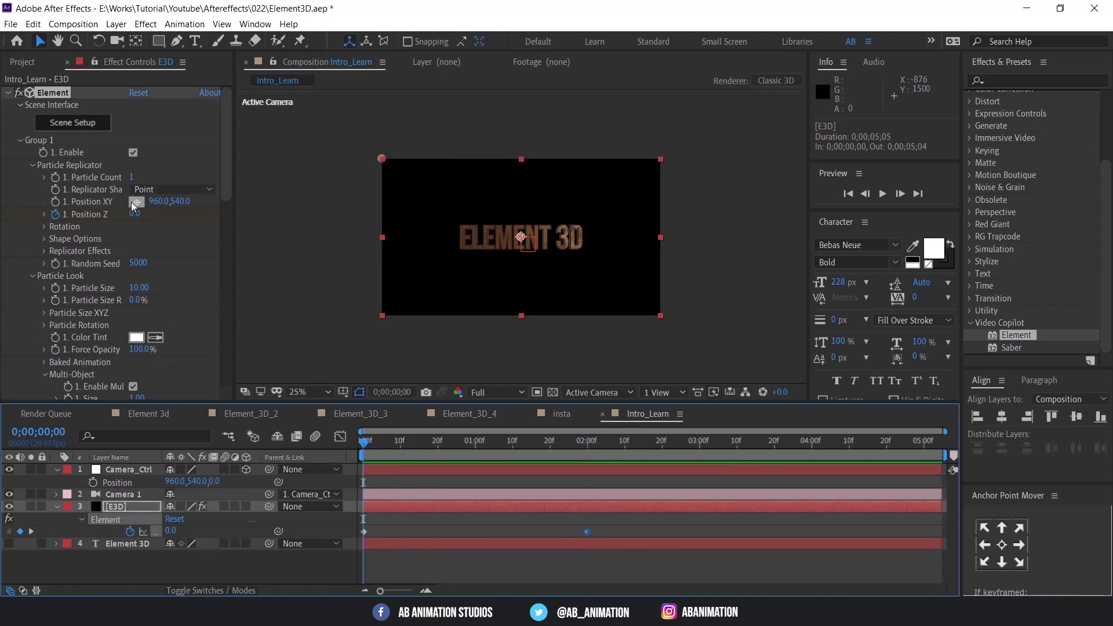
{"action": "left_click_drag", "start_coordinate": [134, 213], "coordinate": [7, 228]}
{"action": "mouse_move", "coordinate": [144, 213]}
{"action": "left_mouse_down"}
{"action": "mouse_move", "coordinate": [104, 224]}
{"action": "mouse_move", "coordinate": [134, 219]}
{"action": "left_mouse_up"}
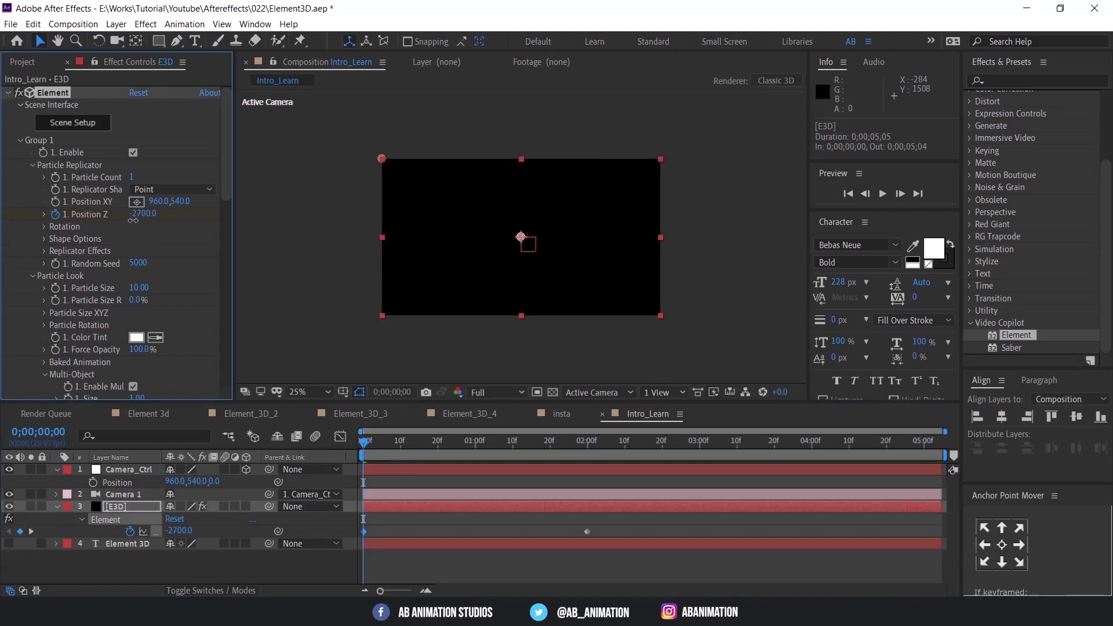
{"action": "key", "text": "space"}
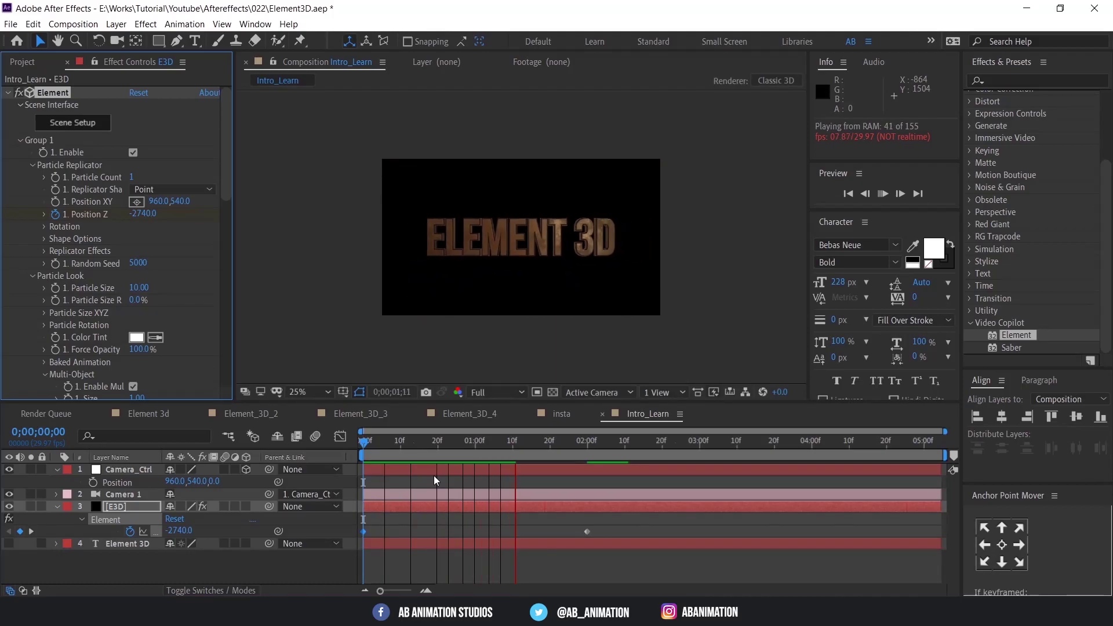
{"action": "left_click", "coordinate": [353, 445]}
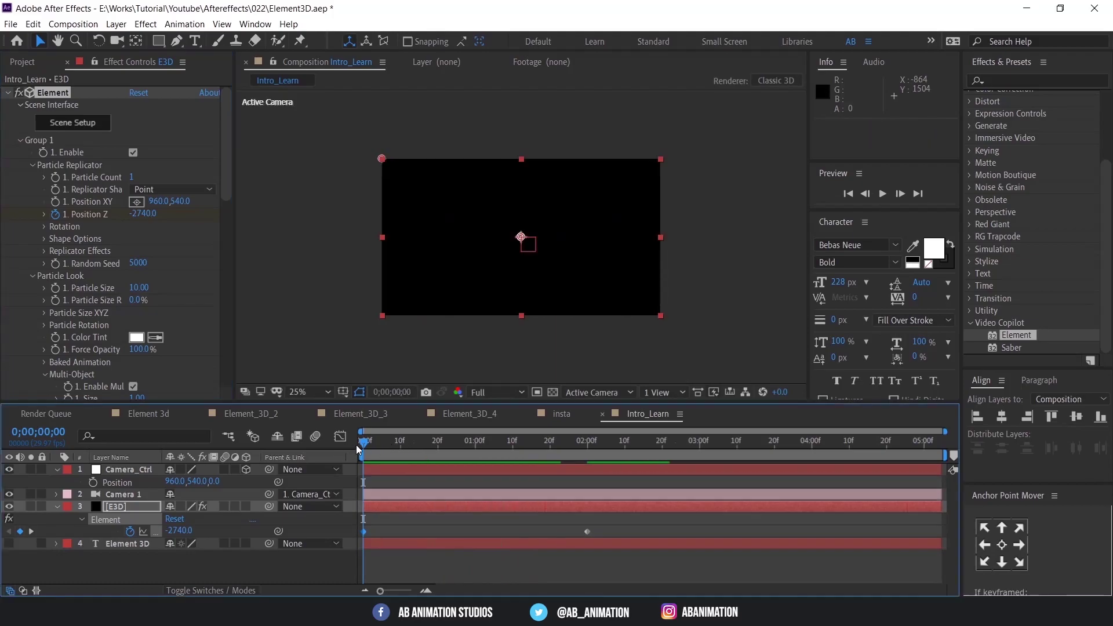
{"action": "key", "text": "space"}
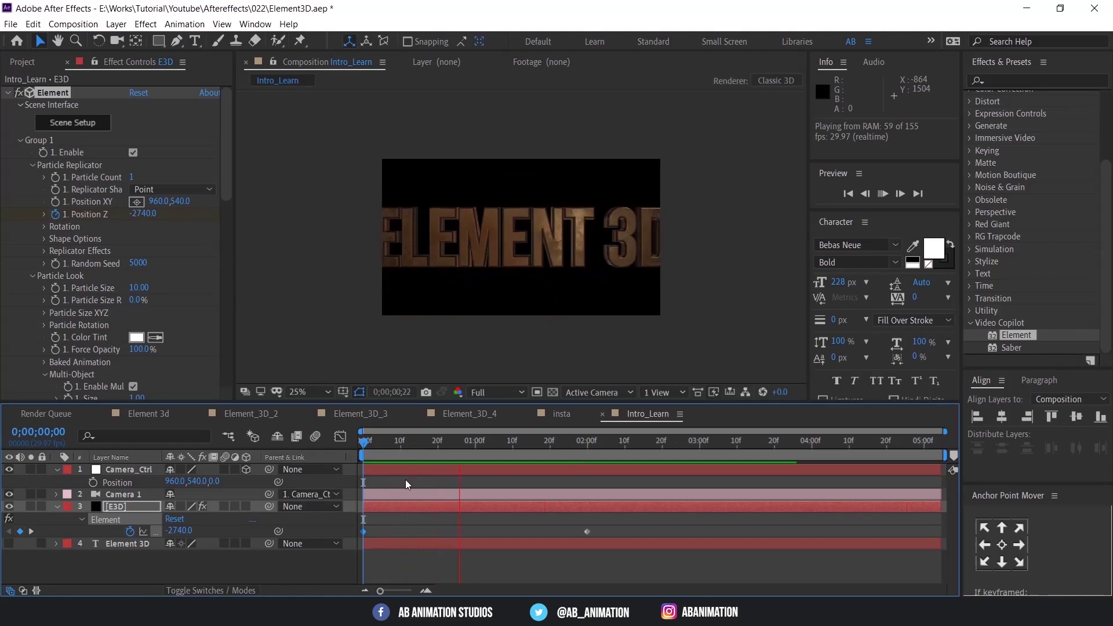
{"action": "key", "text": "space"}
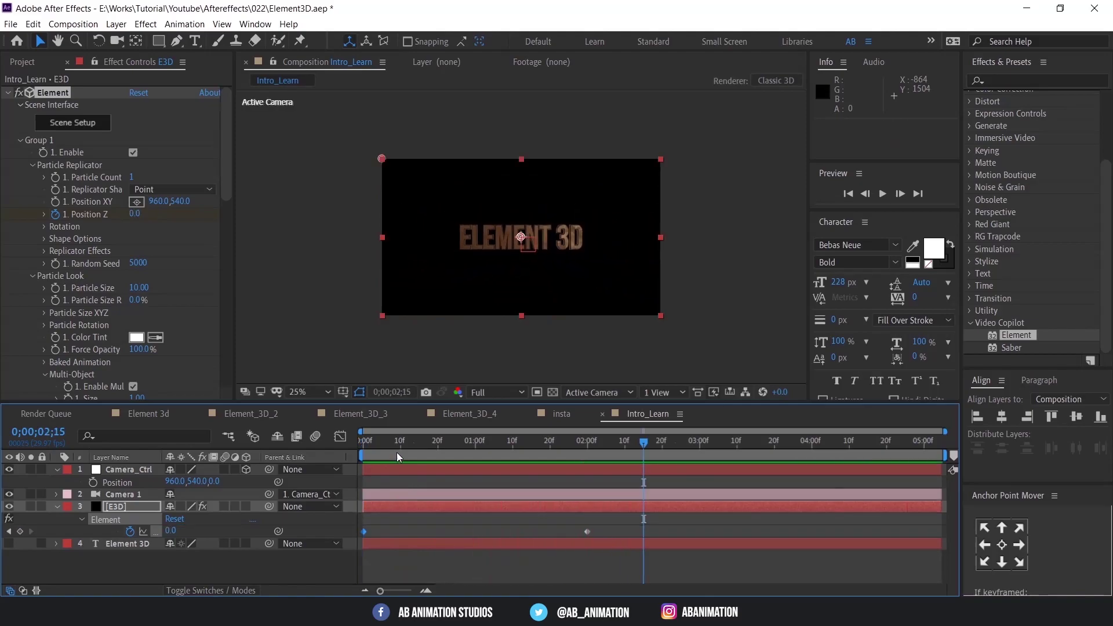
{"action": "mouse_move", "coordinate": [371, 453]}
{"action": "left_mouse_down"}
{"action": "mouse_move", "coordinate": [361, 452]}
{"action": "mouse_move", "coordinate": [377, 451]}
{"action": "left_mouse_up"}
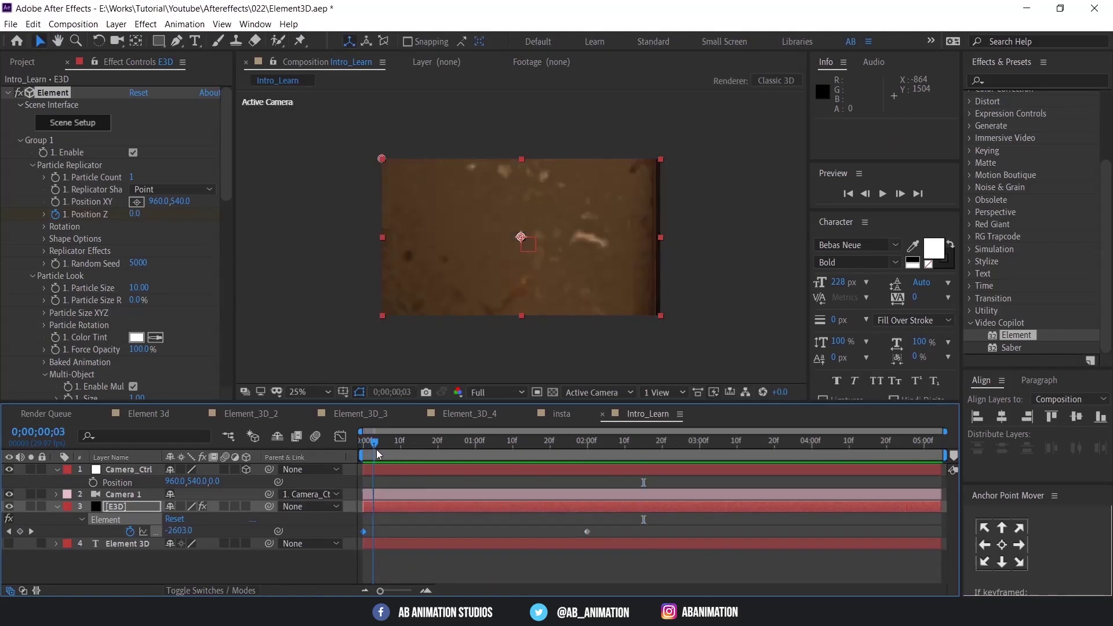
Keyframe Group 1's Position XY on the E3D layer and move that keyframe to 0;00;02;00.
{"action": "left_click", "coordinate": [360, 441]}
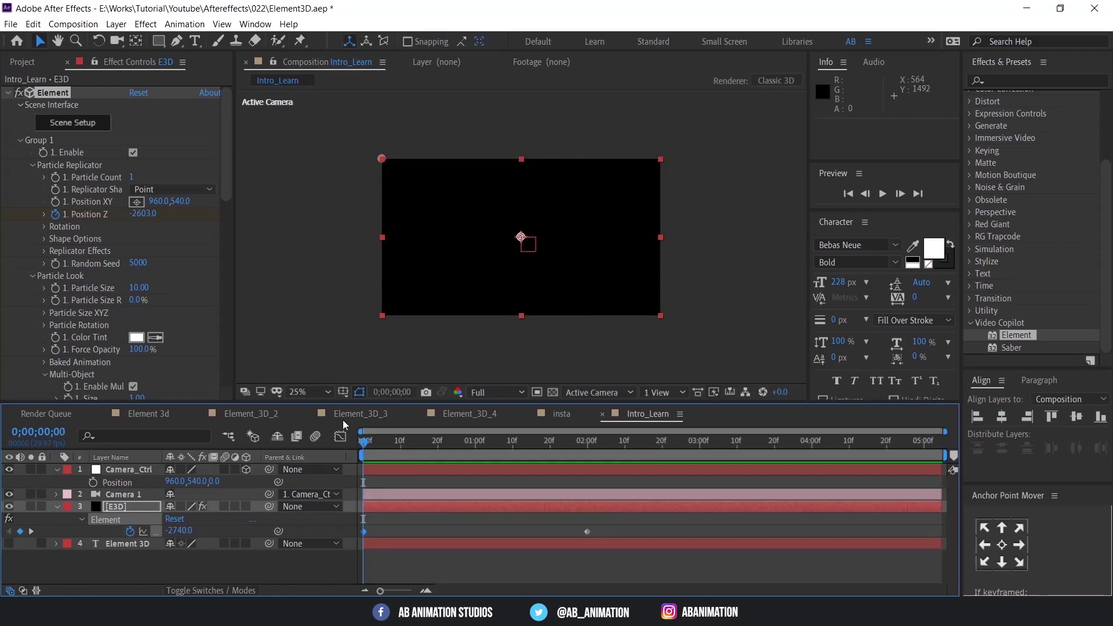
{"action": "left_click", "coordinate": [102, 204]}
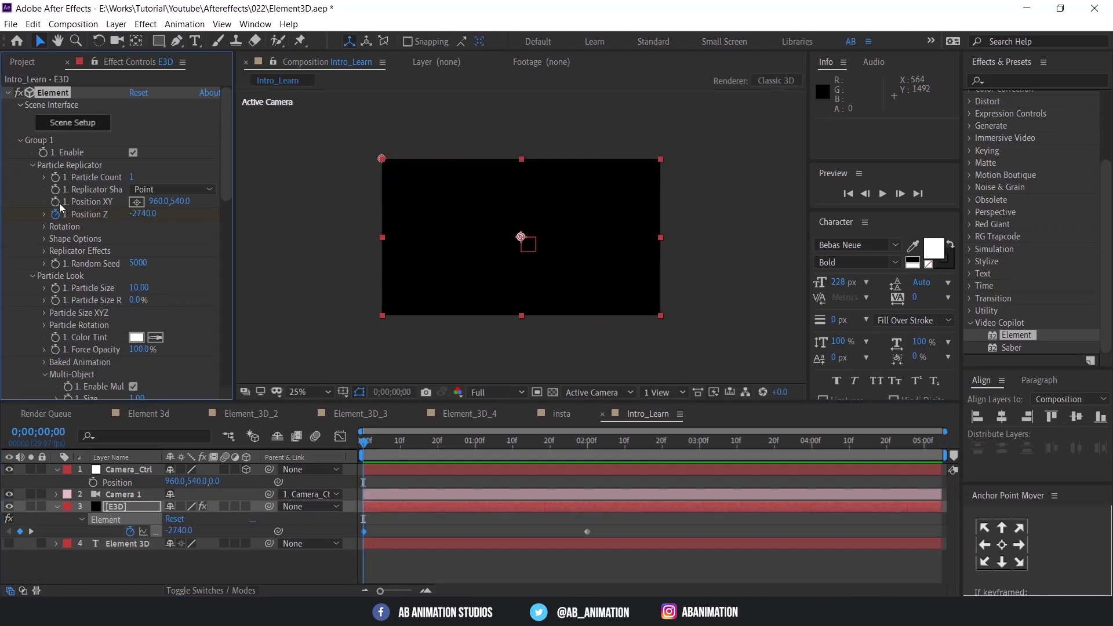
{"action": "left_click", "coordinate": [372, 508]}
{"action": "key", "text": "u"}
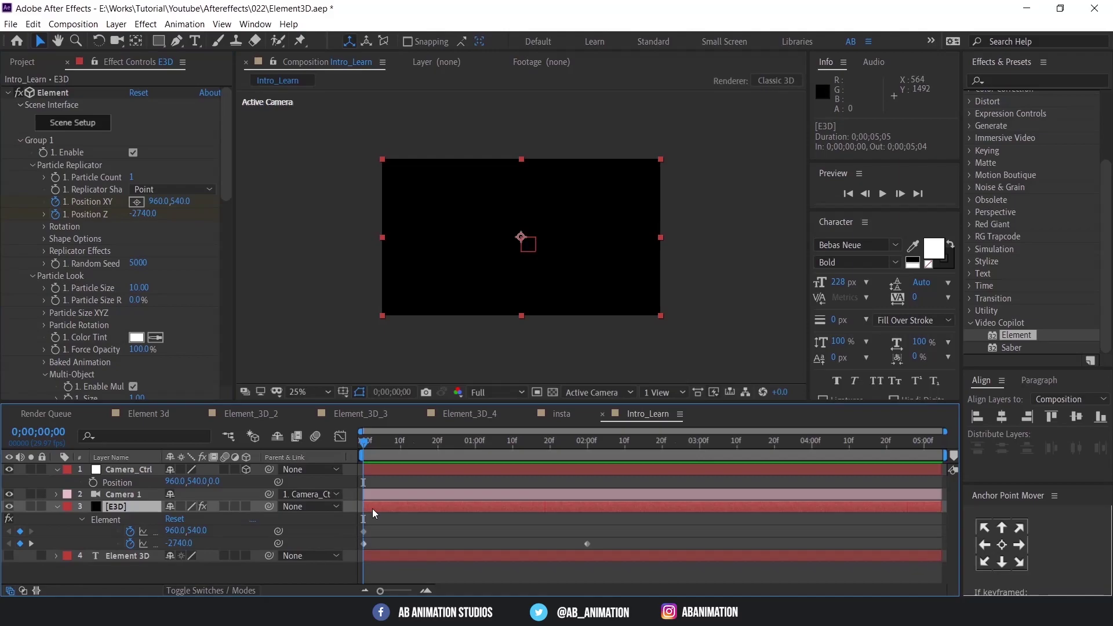
{"action": "left_click_drag", "start_coordinate": [363, 531], "coordinate": [584, 551]}
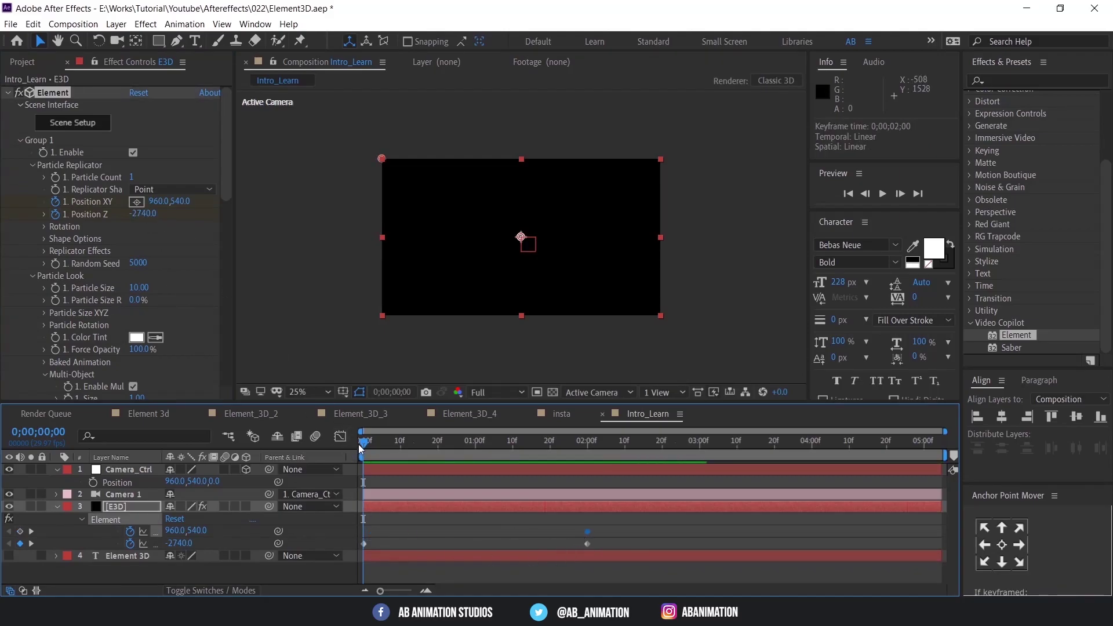
Try Y values of 531.9, 429.9 and 472.9 for Position XY at the first frame, previewing each one.
{"action": "left_click_drag", "start_coordinate": [183, 208], "coordinate": [164, 202]}
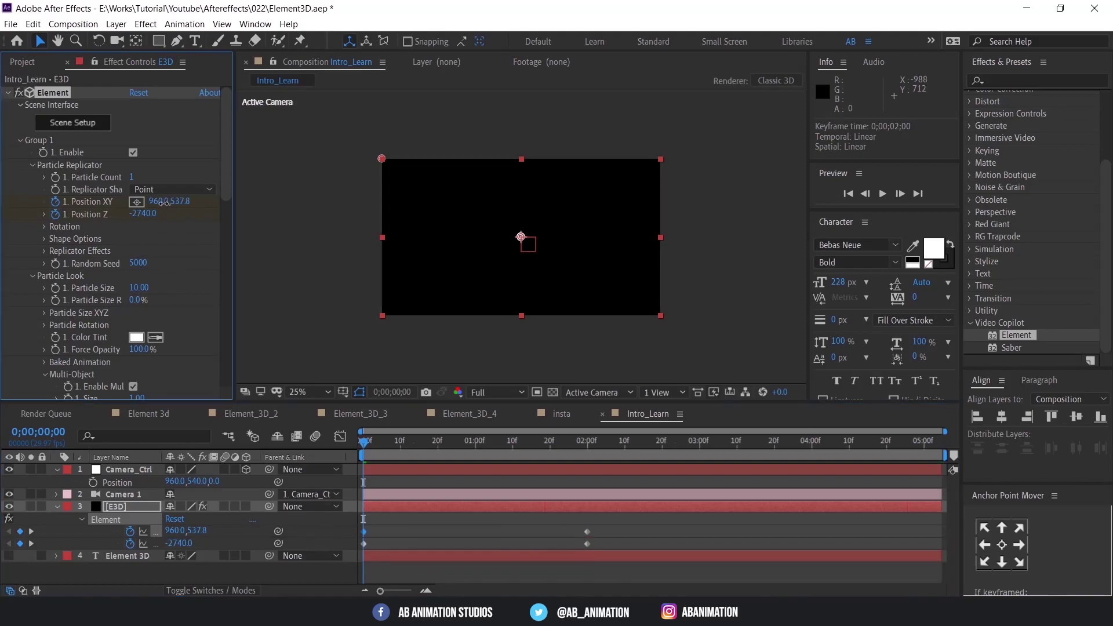
{"action": "key", "text": "space"}
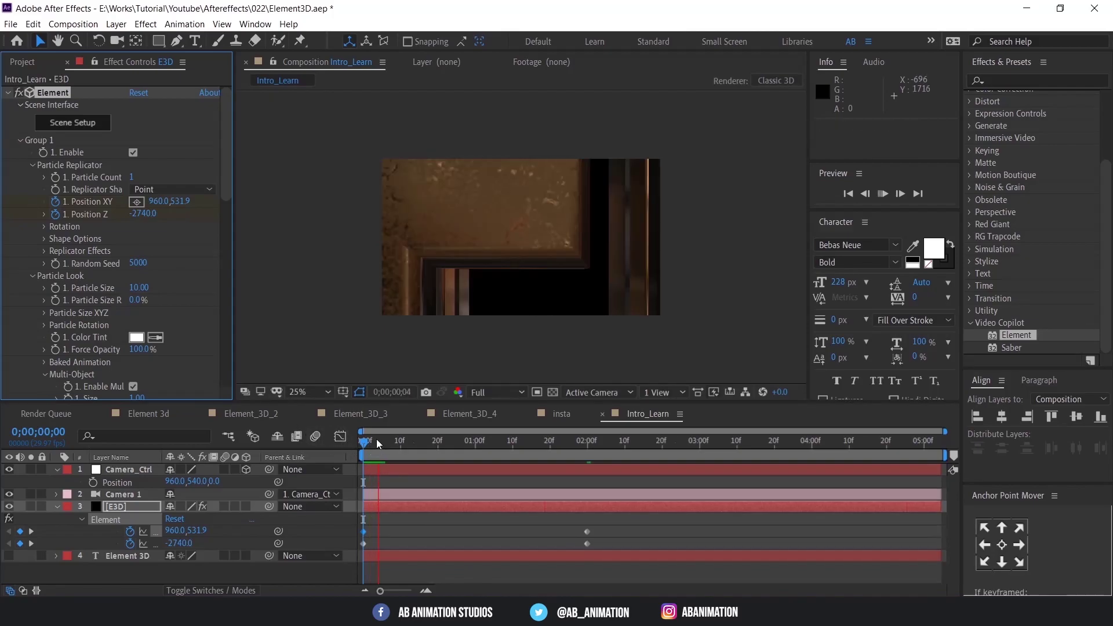
{"action": "key", "text": "space"}
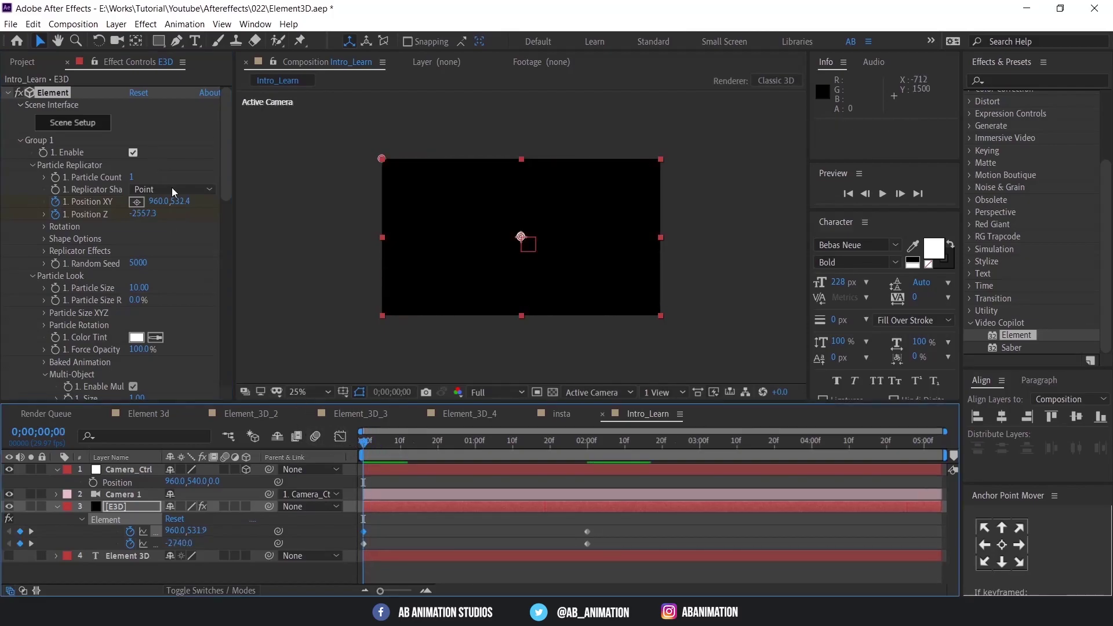
{"action": "left_click_drag", "start_coordinate": [180, 201], "coordinate": [98, 203]}
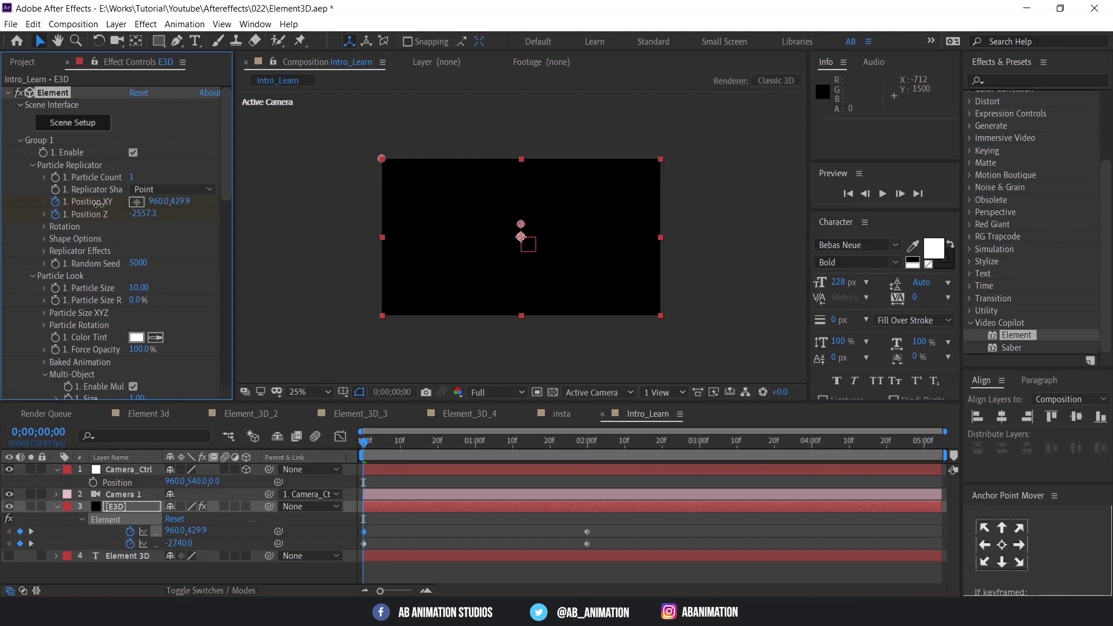
{"action": "key", "text": "space"}
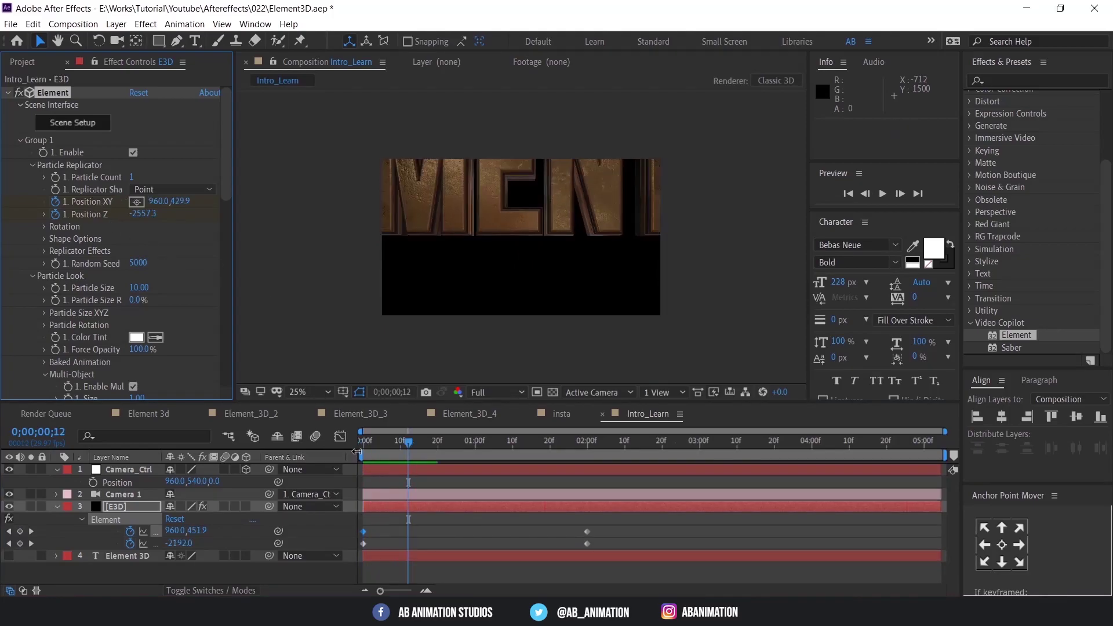
{"action": "key", "text": "space"}
{"action": "left_click_drag", "start_coordinate": [178, 201], "coordinate": [191, 200]}
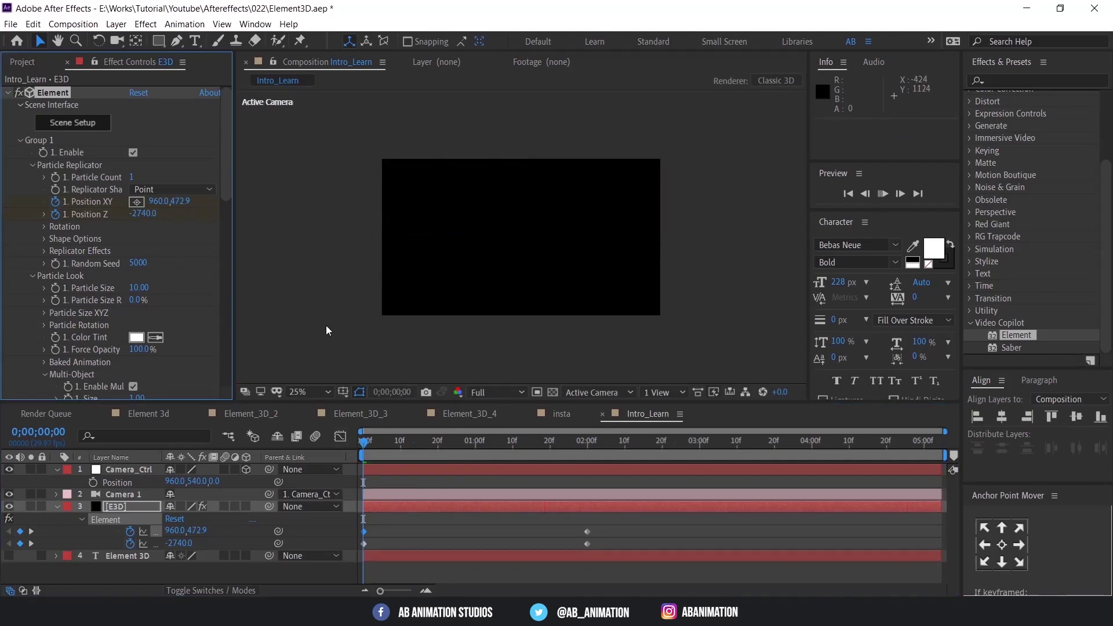
{"action": "key", "text": "space"}
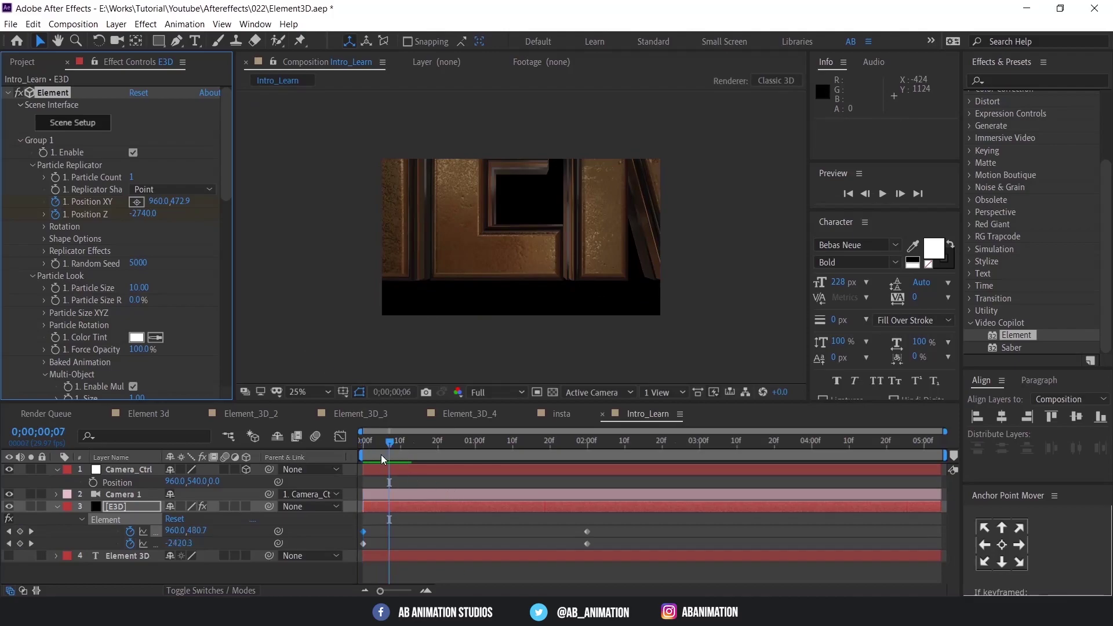
{"action": "key", "text": "space"}
Set Position XY to 960.0, 511.9 at the first frame and preview the complete intro movement.
{"action": "left_click_drag", "start_coordinate": [184, 202], "coordinate": [187, 203]}
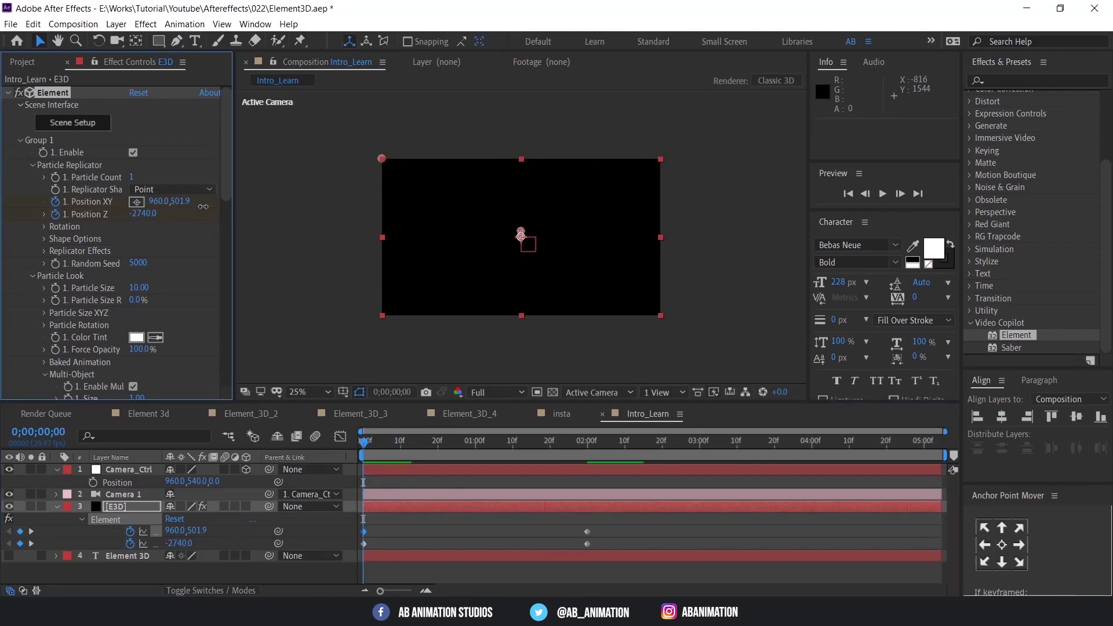
{"action": "key", "text": "space"}
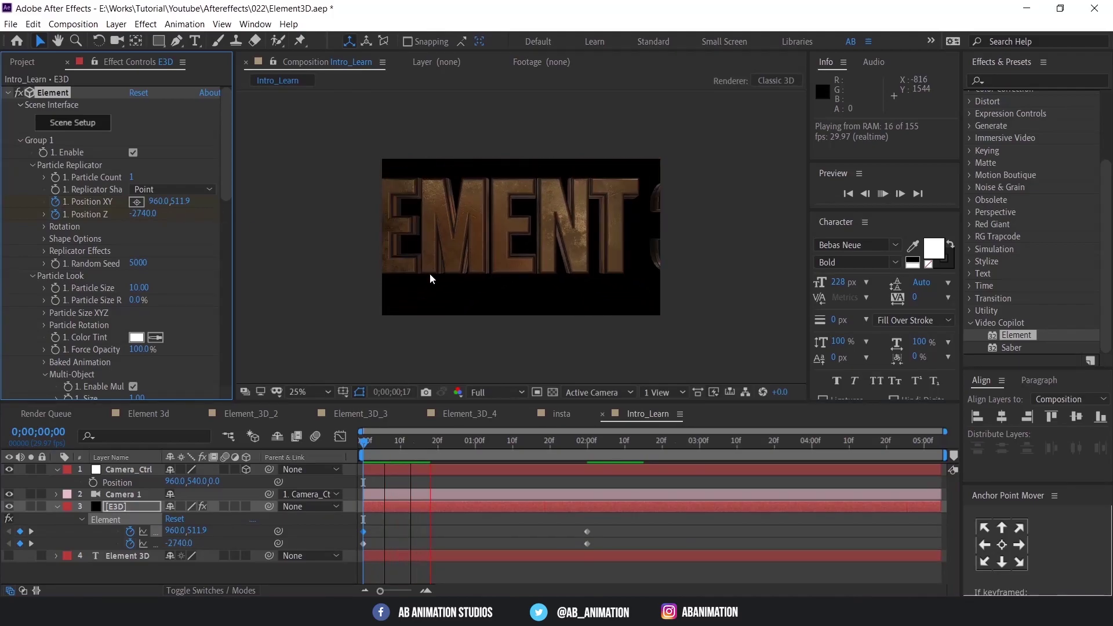
{"action": "left_click", "coordinate": [364, 449]}
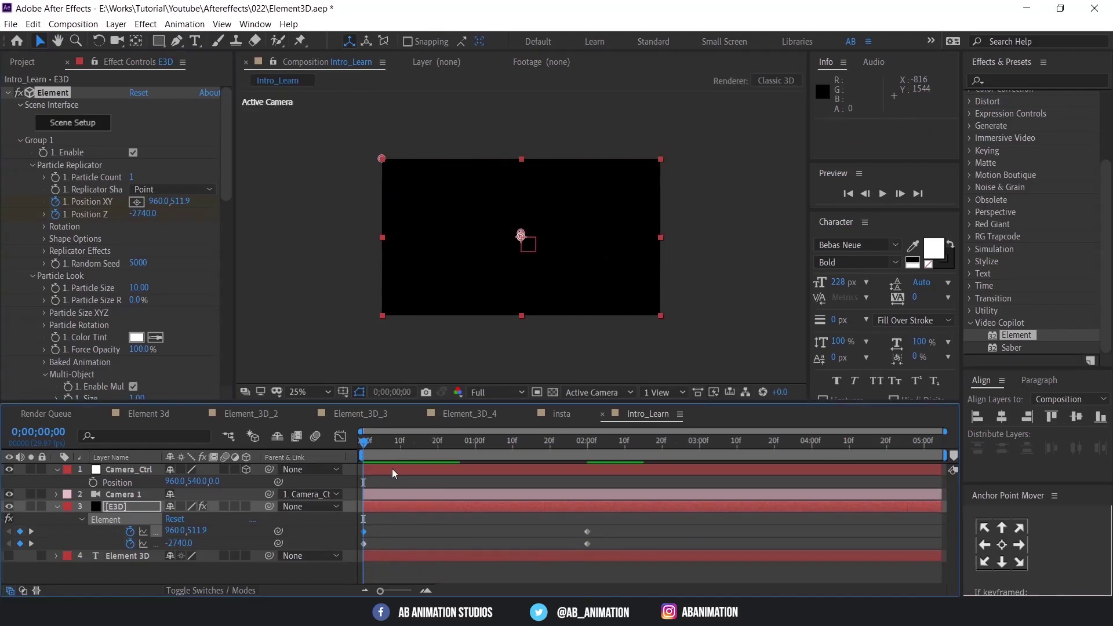
{"action": "key", "text": "space"}
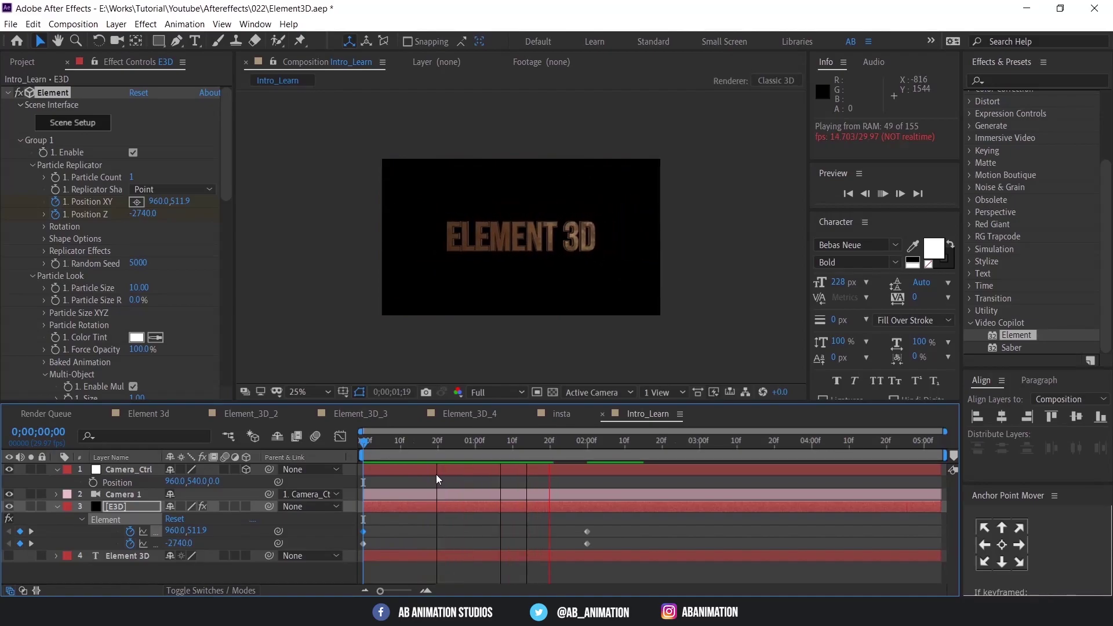
{"action": "key", "text": "h"}
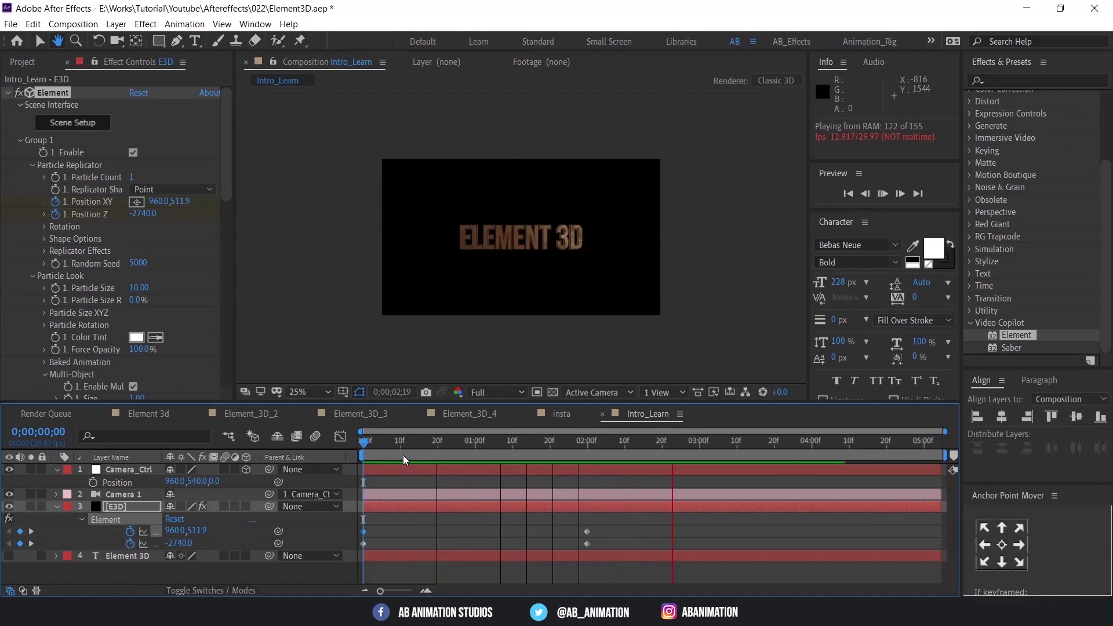
{"action": "key", "text": "v"}
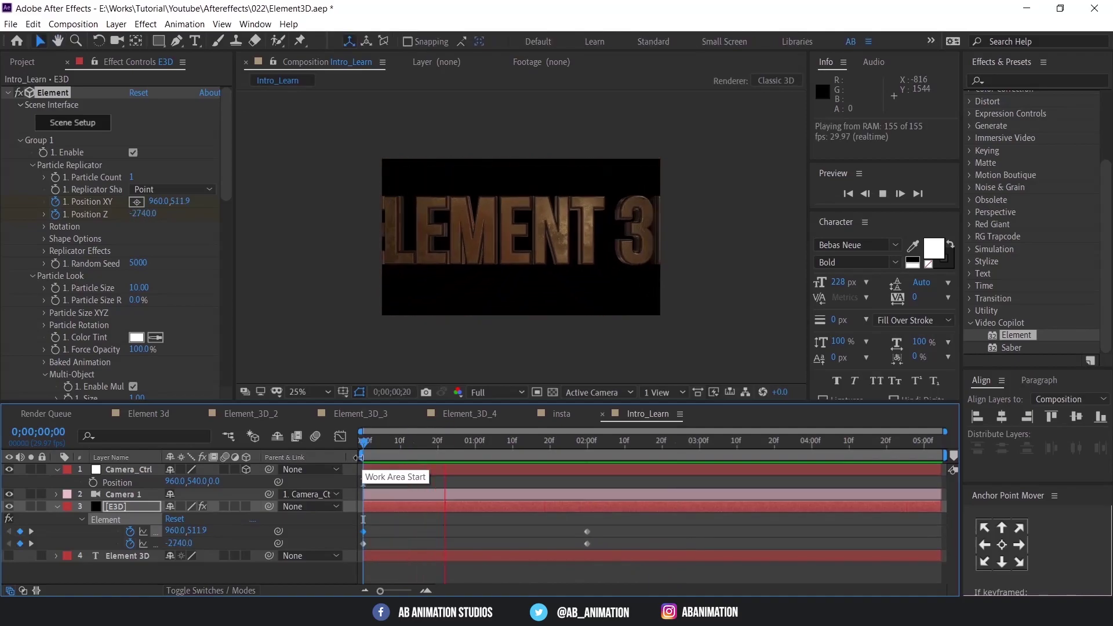
{"action": "key", "text": "space"}
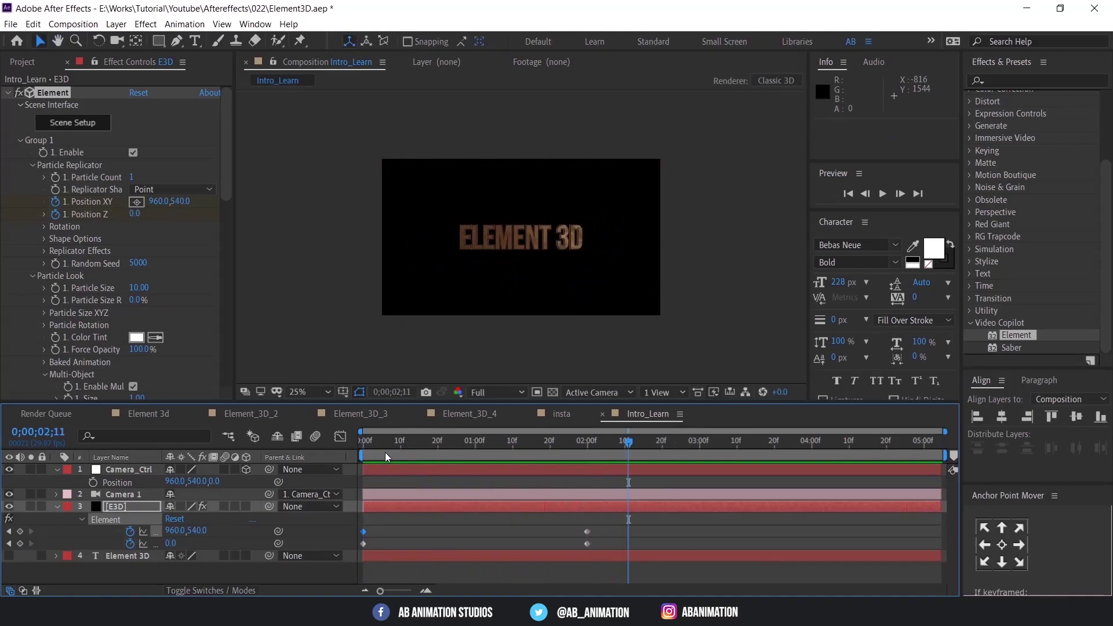
Try Group 1's Multi-Object X, Y and random rotation on the letters at 0;00;02;00, undoing each change.
{"action": "key", "text": "Home"}
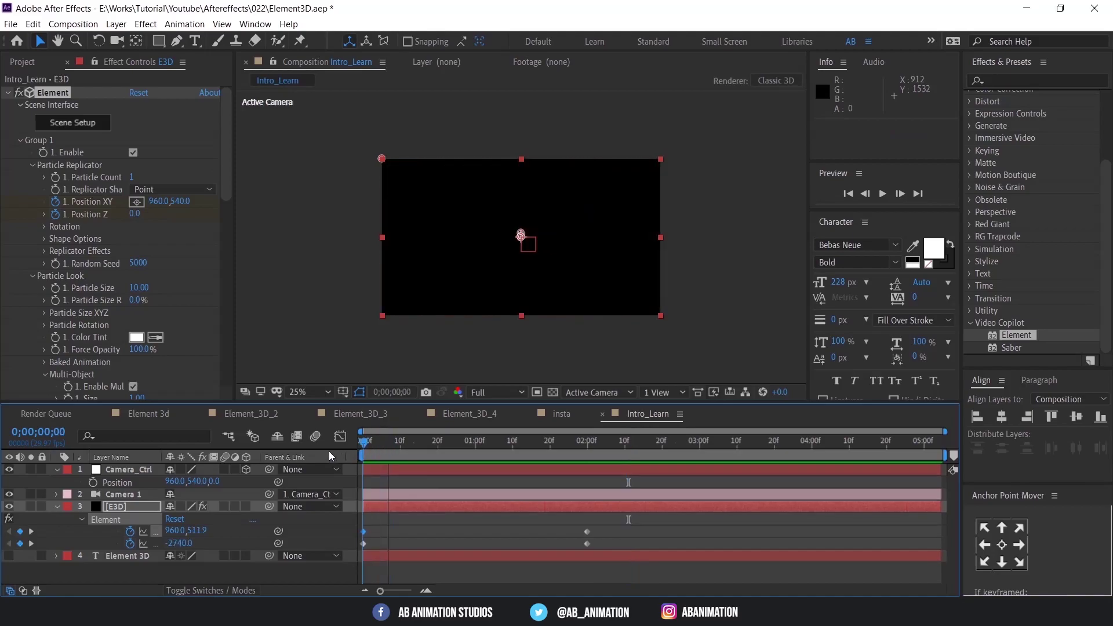
{"action": "scroll", "coordinate": [65, 269], "scroll_direction": "down", "scroll_amount": 1}
{"action": "scroll", "coordinate": [65, 269], "scroll_direction": "down", "scroll_amount": 3}
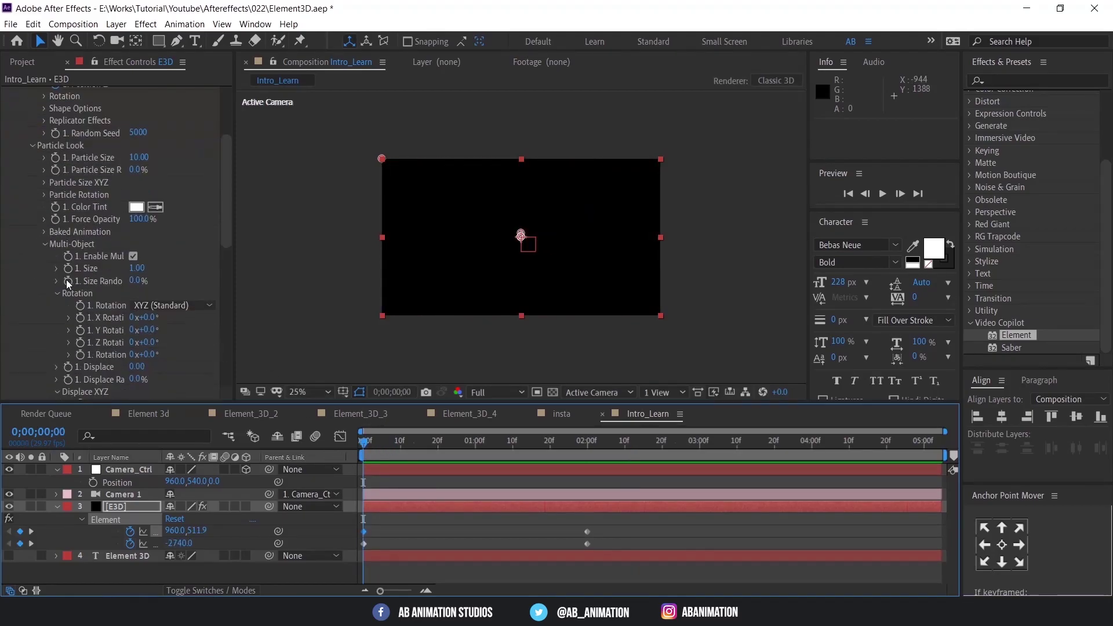
{"action": "scroll", "coordinate": [92, 332], "scroll_direction": "down", "scroll_amount": 1}
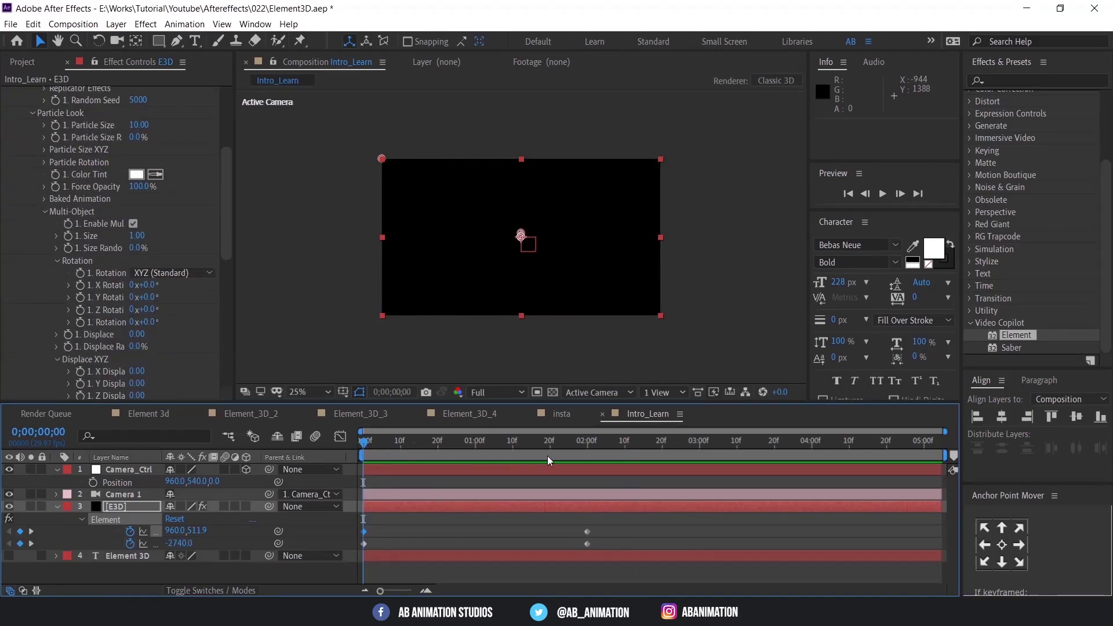
{"action": "left_click", "coordinate": [586, 446]}
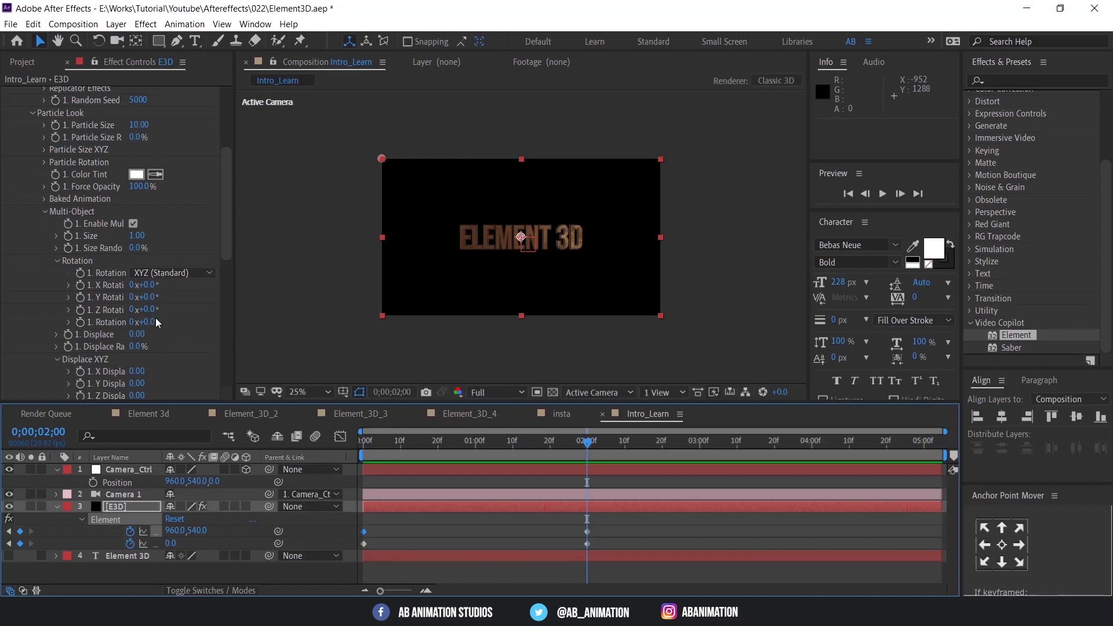
{"action": "left_click", "coordinate": [107, 287]}
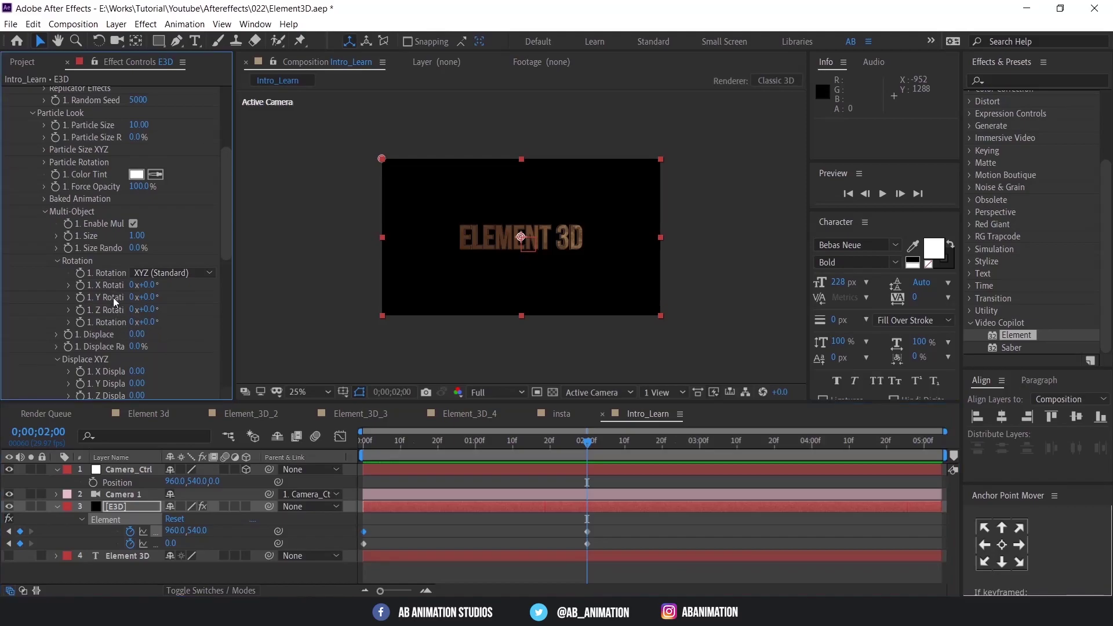
{"action": "left_click_drag", "start_coordinate": [142, 284], "coordinate": [183, 309]}
{"action": "key", "text": "ctrl+z"}
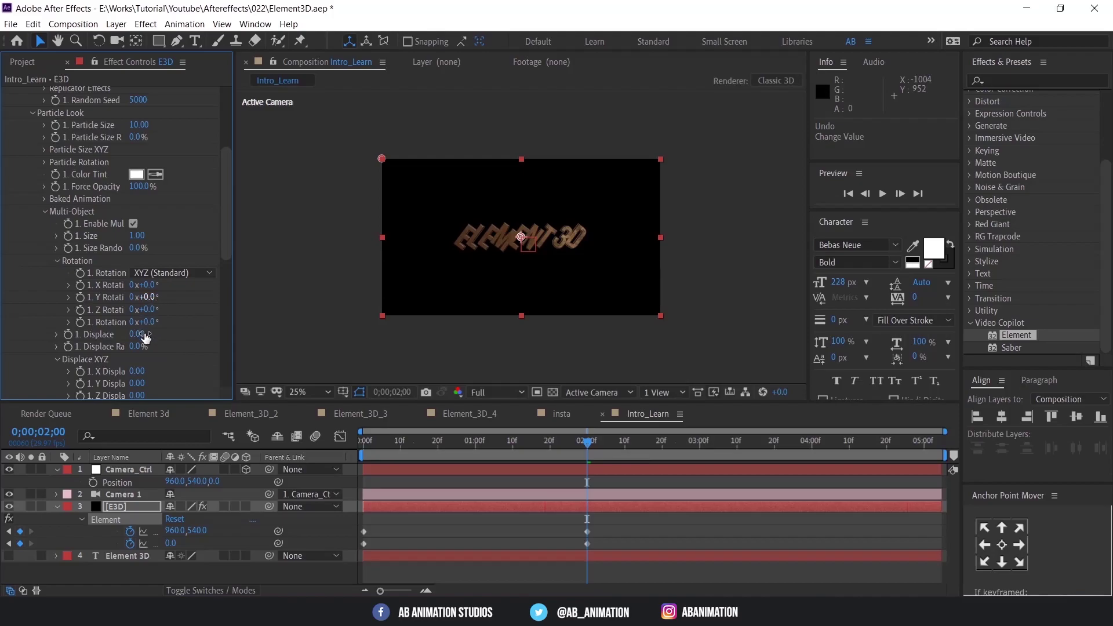
{"action": "key", "text": "ctrl+z"}
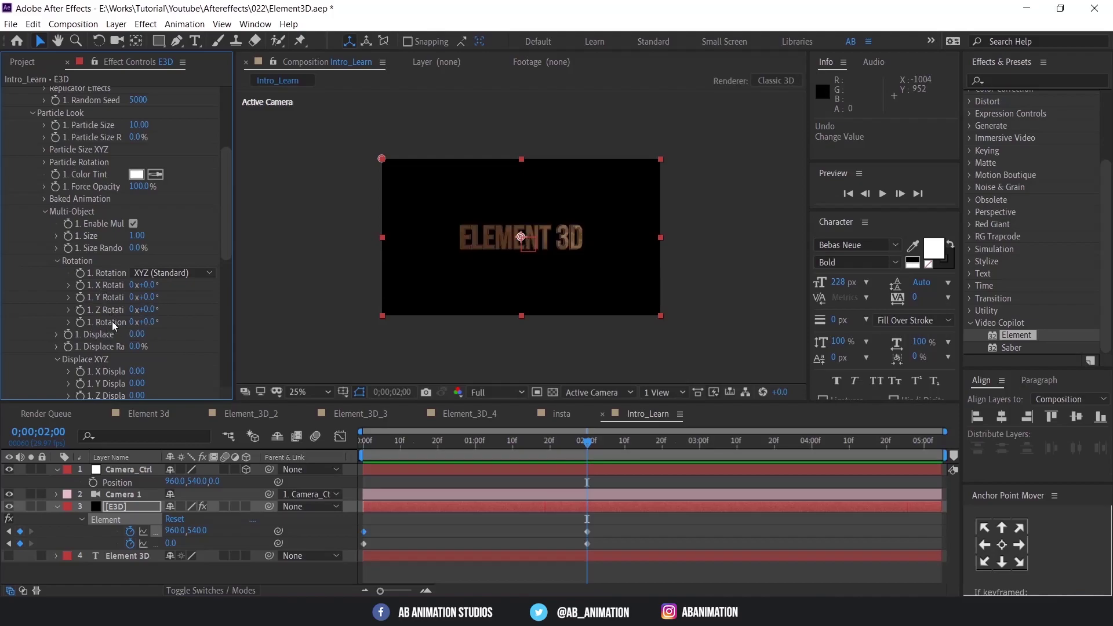
{"action": "left_click_drag", "start_coordinate": [151, 322], "coordinate": [268, 311]}
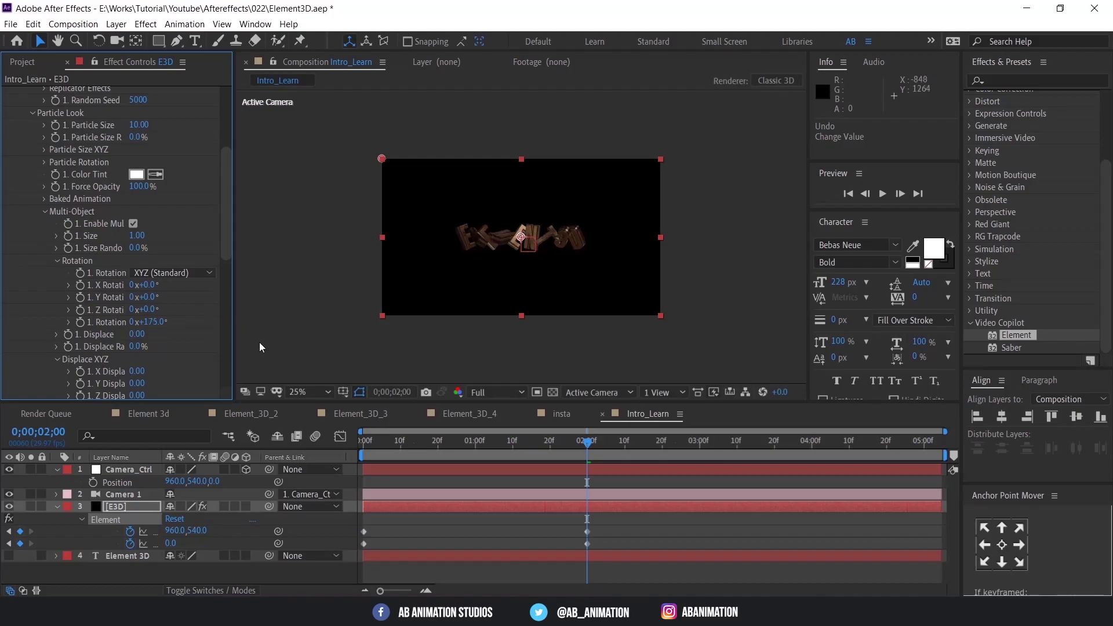
{"action": "key", "text": "ctrl+z"}
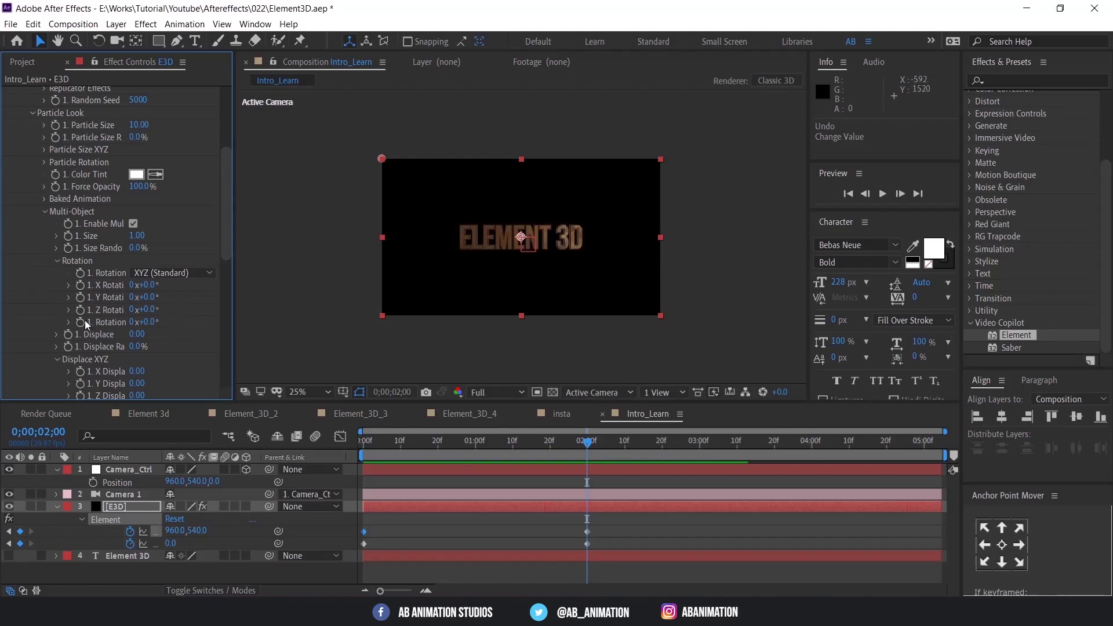
Keyframe Group 1's Multi-Object random rotation at 0° at 0;00;02;00 and 218° at the first frame, and preview the animation.
{"action": "left_click", "coordinate": [595, 506]}
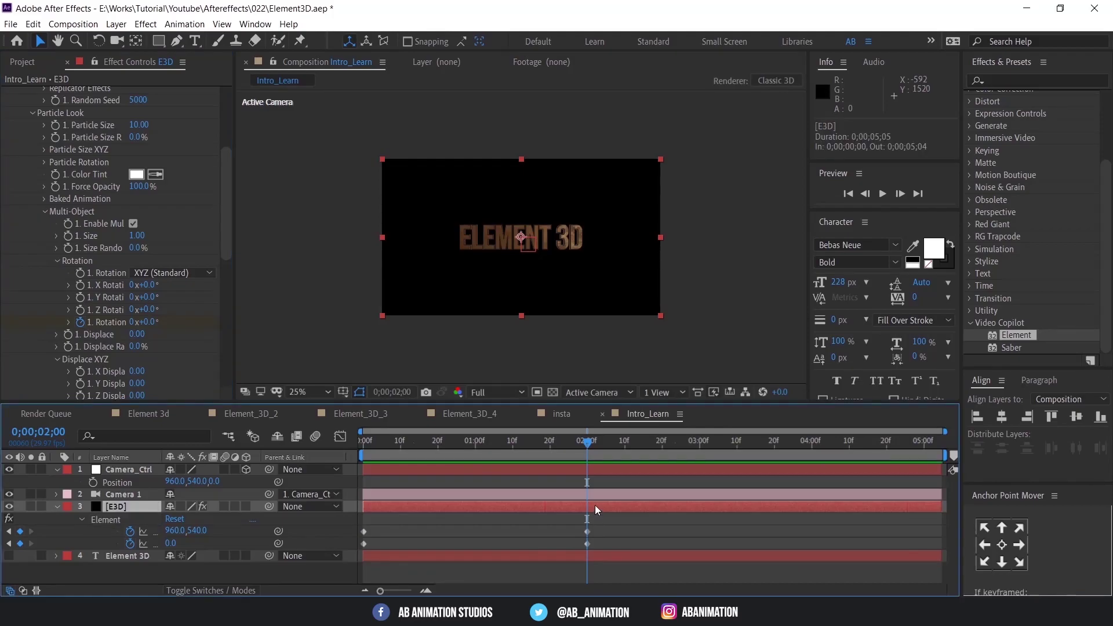
{"action": "key", "text": "u"}
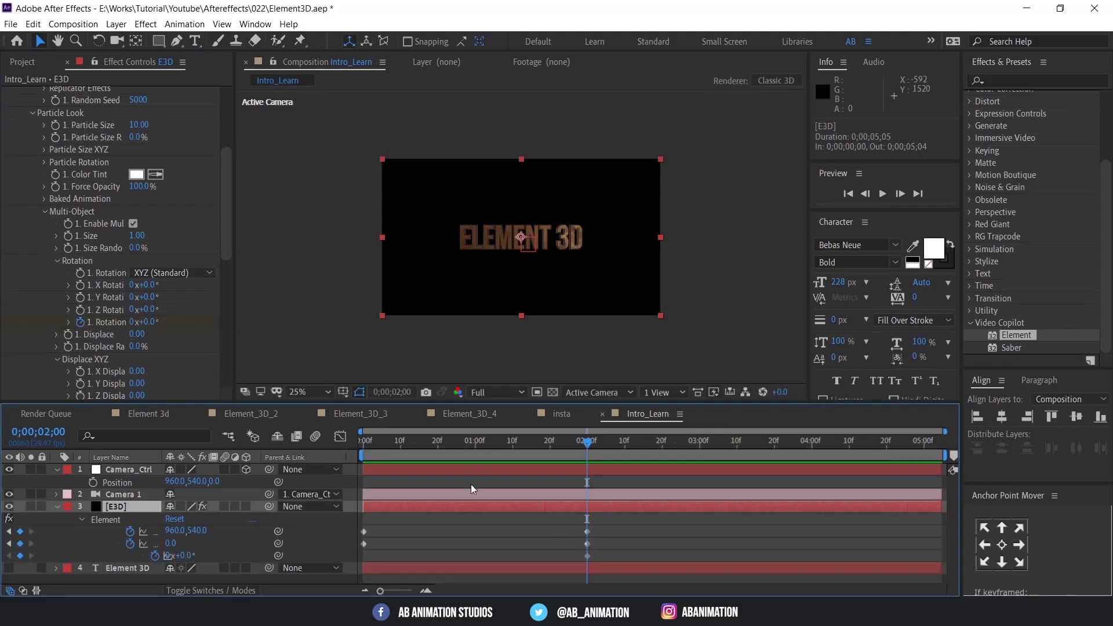
{"action": "left_click_drag", "start_coordinate": [425, 450], "coordinate": [363, 458]}
{"action": "left_click_drag", "start_coordinate": [153, 323], "coordinate": [289, 319]}
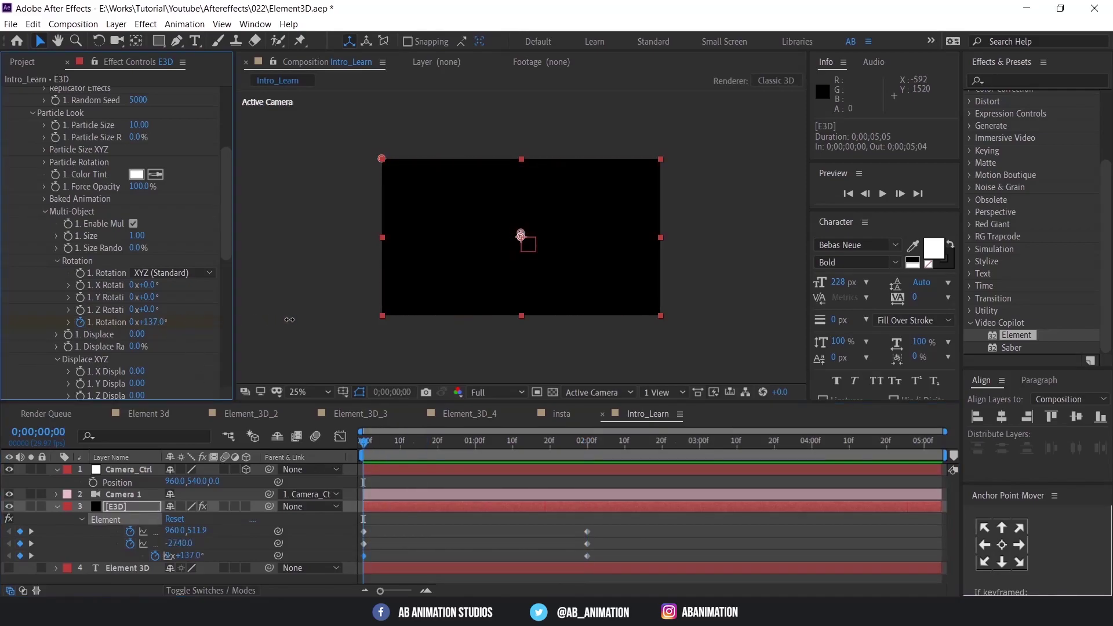
{"action": "key", "text": "space"}
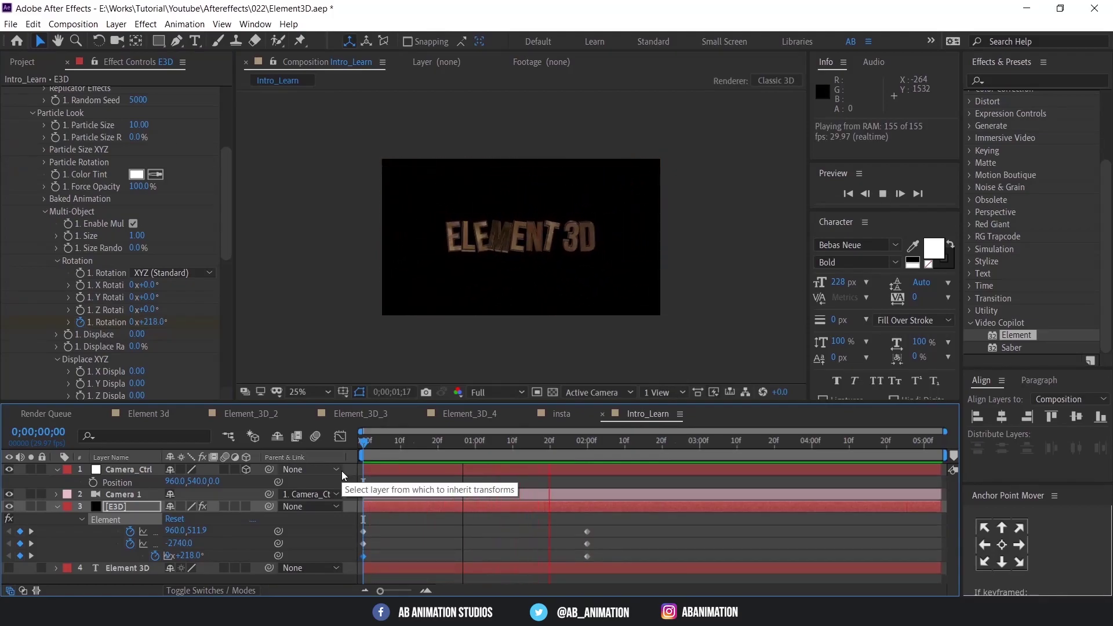
{"action": "key", "text": "space"}
{"action": "left_click_drag", "start_coordinate": [403, 449], "coordinate": [334, 454]}
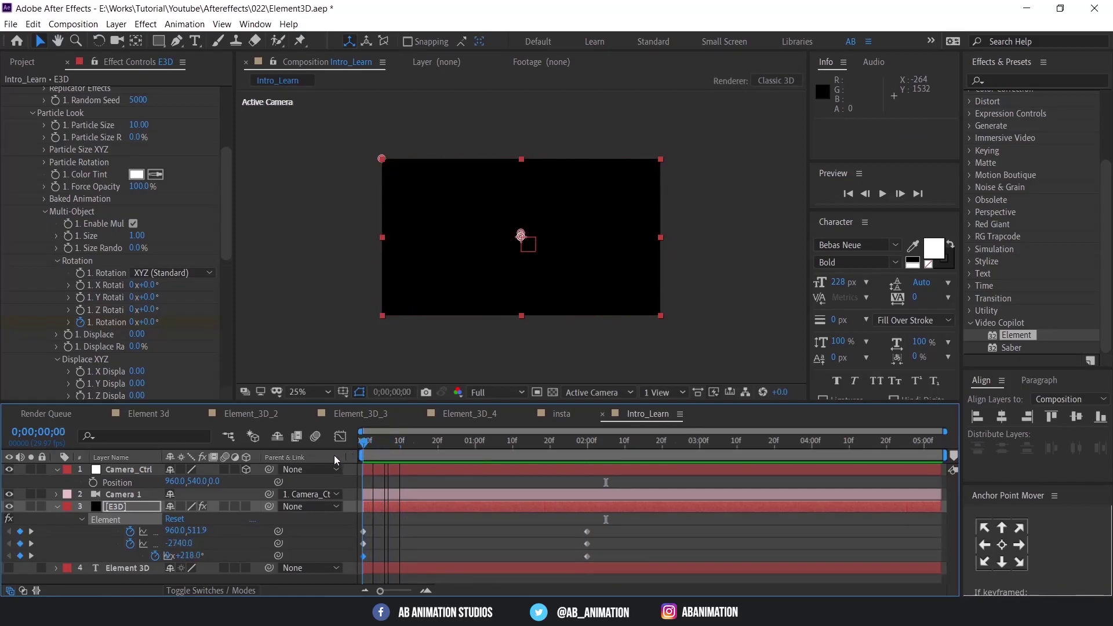
Try displacing the individual letters with Group 1's Multi-Object displacement and scatter settings at 0;00;02;00, undoing the changes.
{"action": "left_click_drag", "start_coordinate": [474, 451], "coordinate": [595, 458]}
{"action": "scroll", "coordinate": [117, 335], "scroll_direction": "down", "scroll_amount": 3}
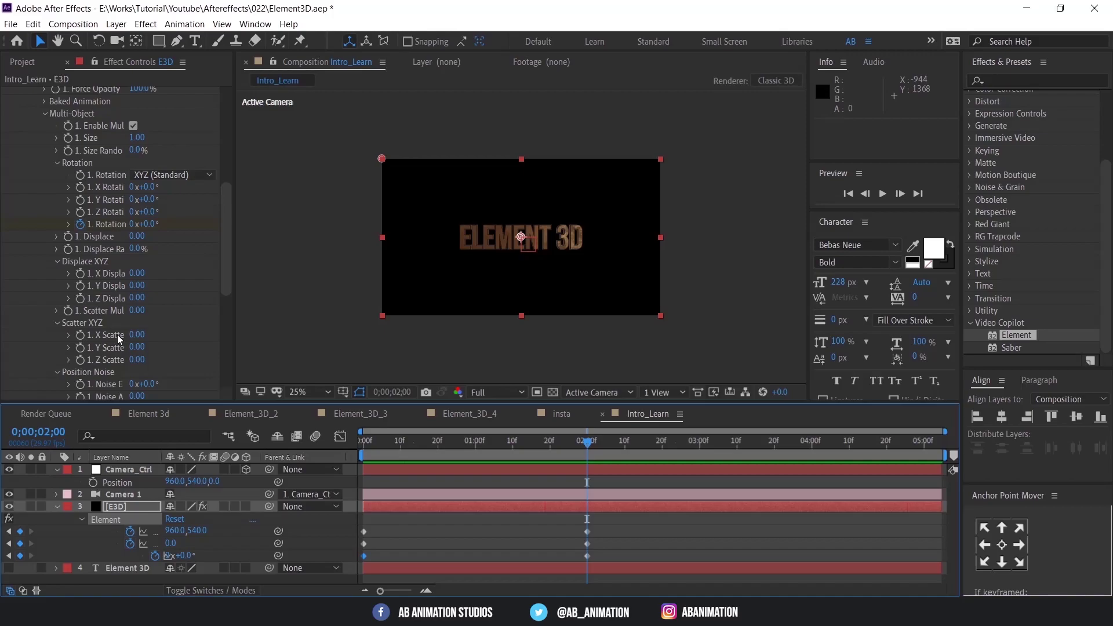
{"action": "left_click_drag", "start_coordinate": [134, 317], "coordinate": [181, 323]}
{"action": "key", "text": "ctrl+z"}
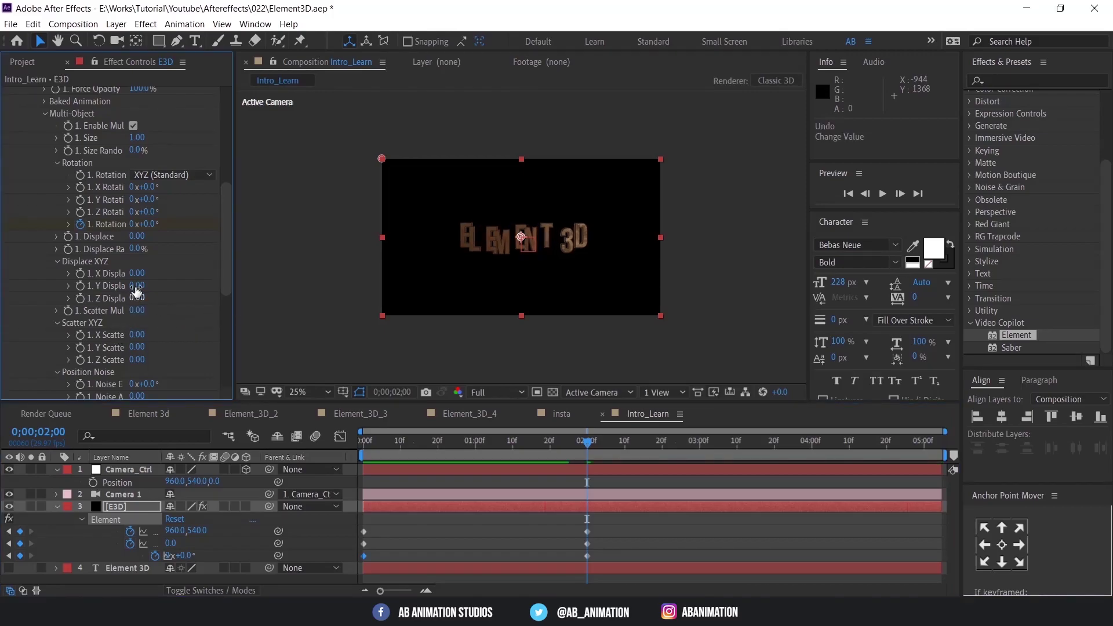
{"action": "left_click_drag", "start_coordinate": [137, 273], "coordinate": [220, 282]}
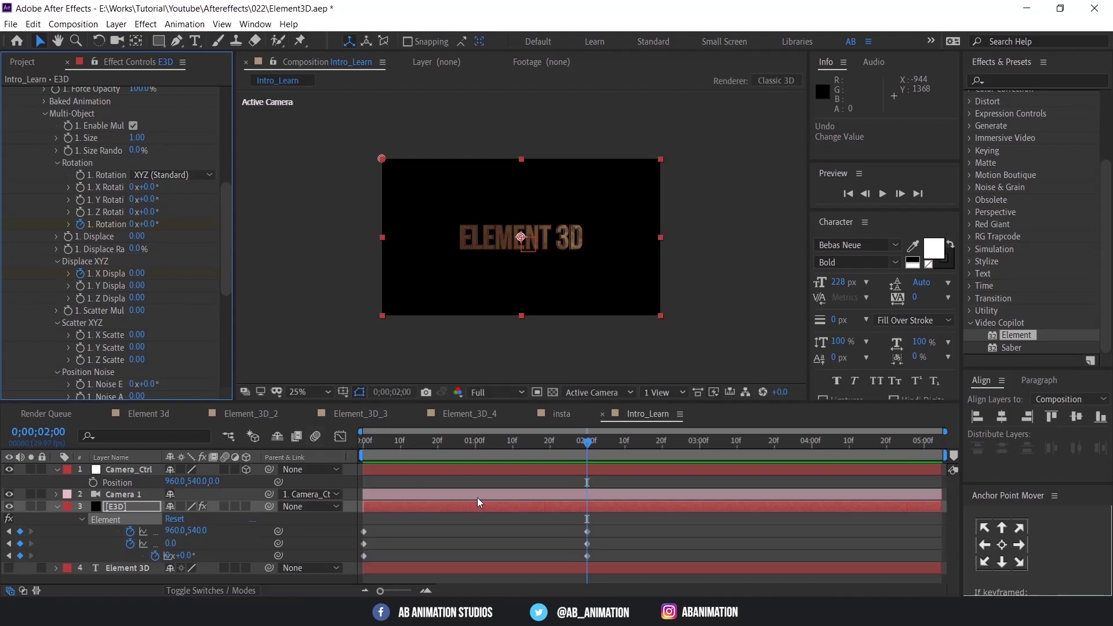
Keyframe Group 1's Multi-Object X Displace at 0.00 at 0;00;02;00 and 2.52 at the first frame, and preview the animation.
{"action": "key", "text": "u"}
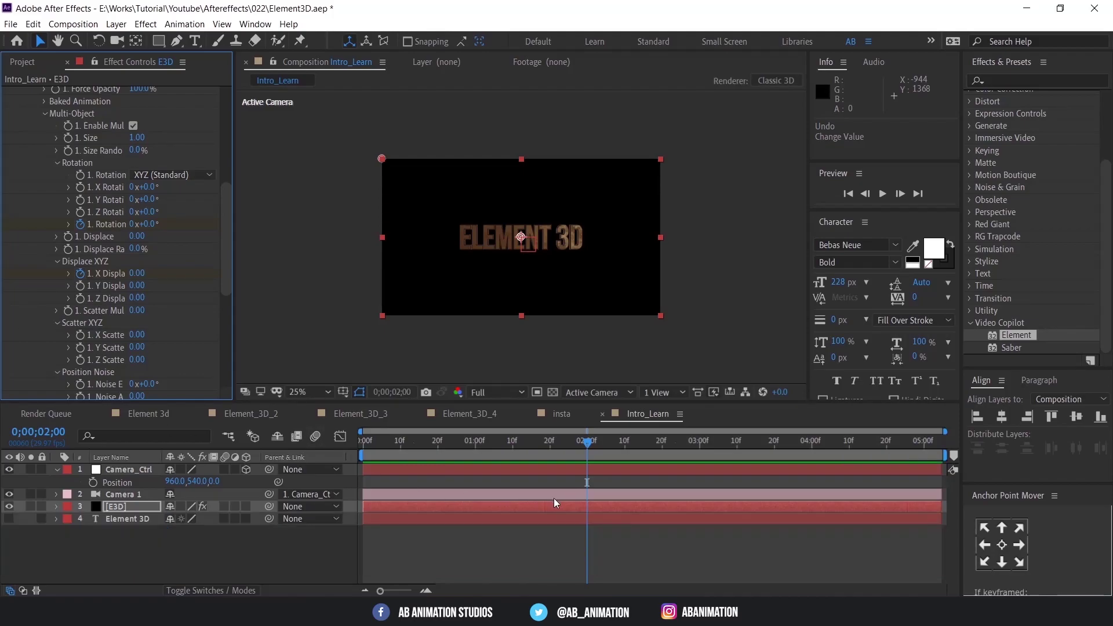
{"action": "left_click_drag", "start_coordinate": [394, 451], "coordinate": [339, 456]}
{"action": "left_click_drag", "start_coordinate": [136, 273], "coordinate": [181, 274]}
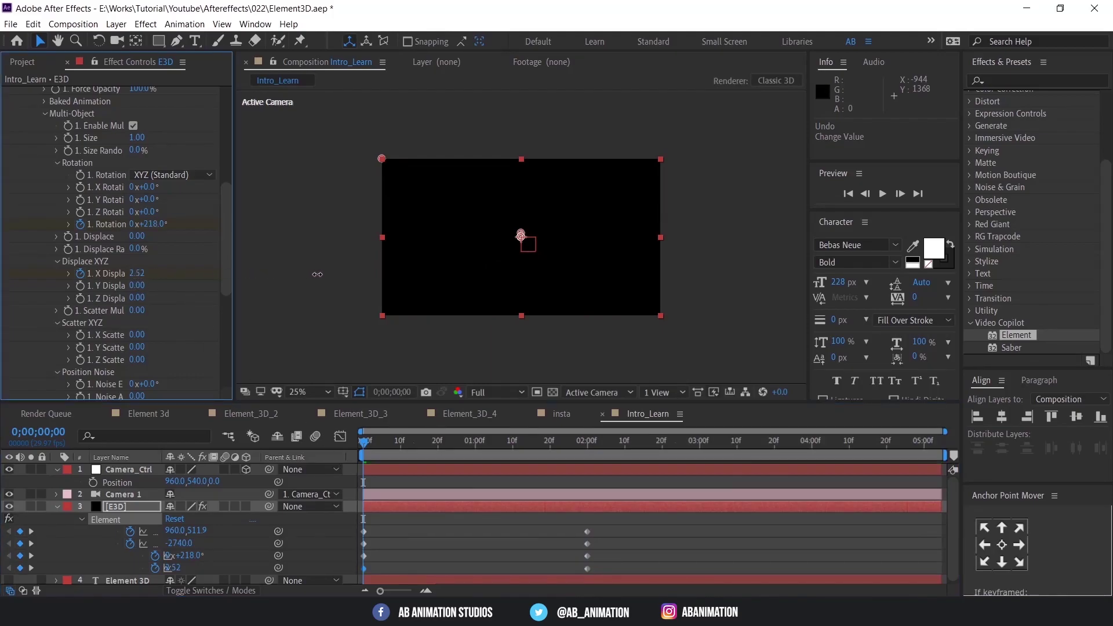
{"action": "key", "text": "space"}
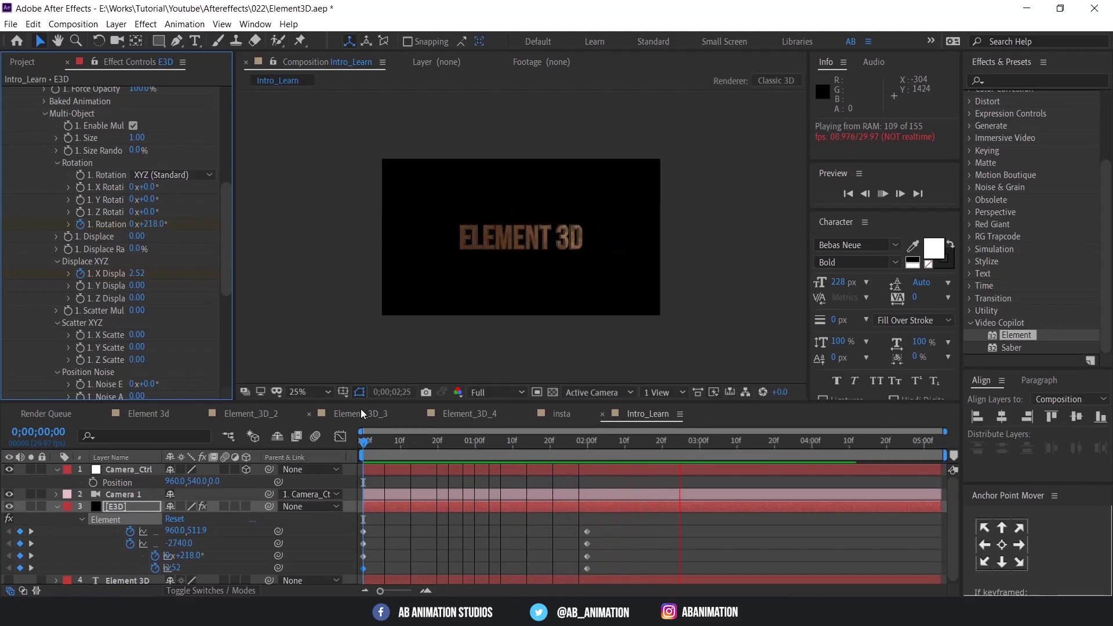
{"action": "key", "text": "space"}
{"action": "key", "text": "space"}
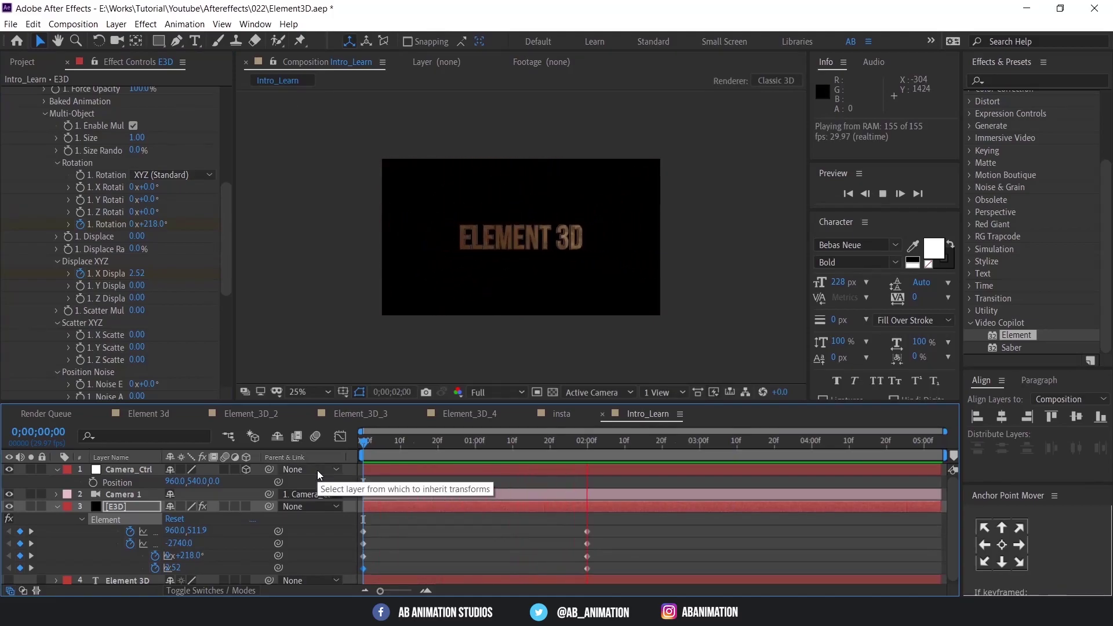
{"action": "key", "text": "space"}
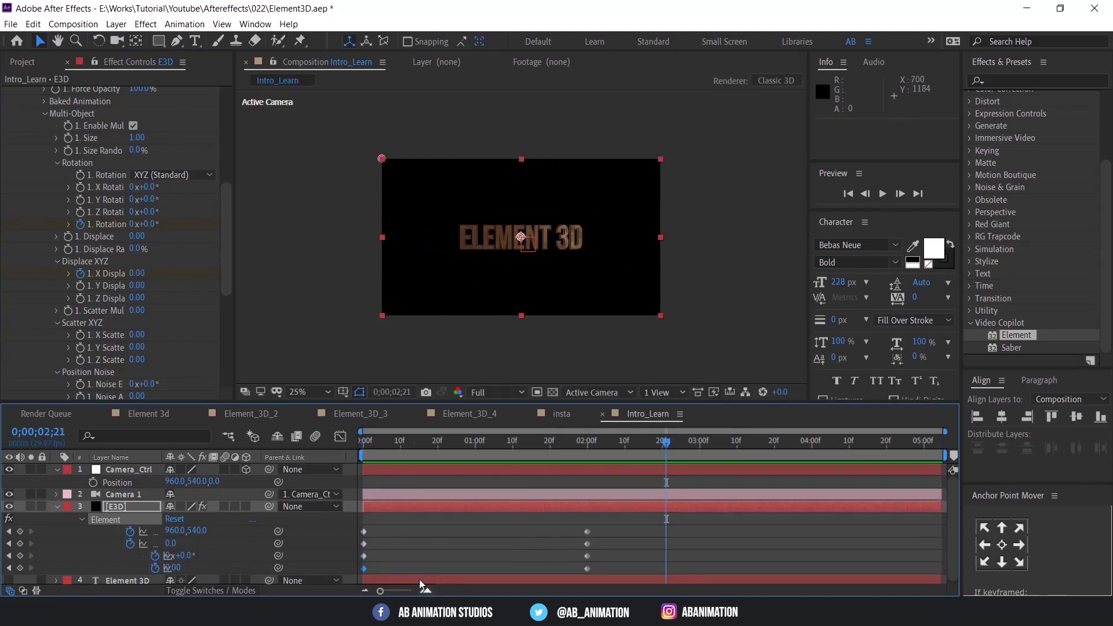
Apply Easy Ease to all the E3D layer's Element keyframes, preview the intro, and collapse the layer properties.
{"action": "scroll", "coordinate": [404, 539], "scroll_direction": "down", "scroll_amount": 1}
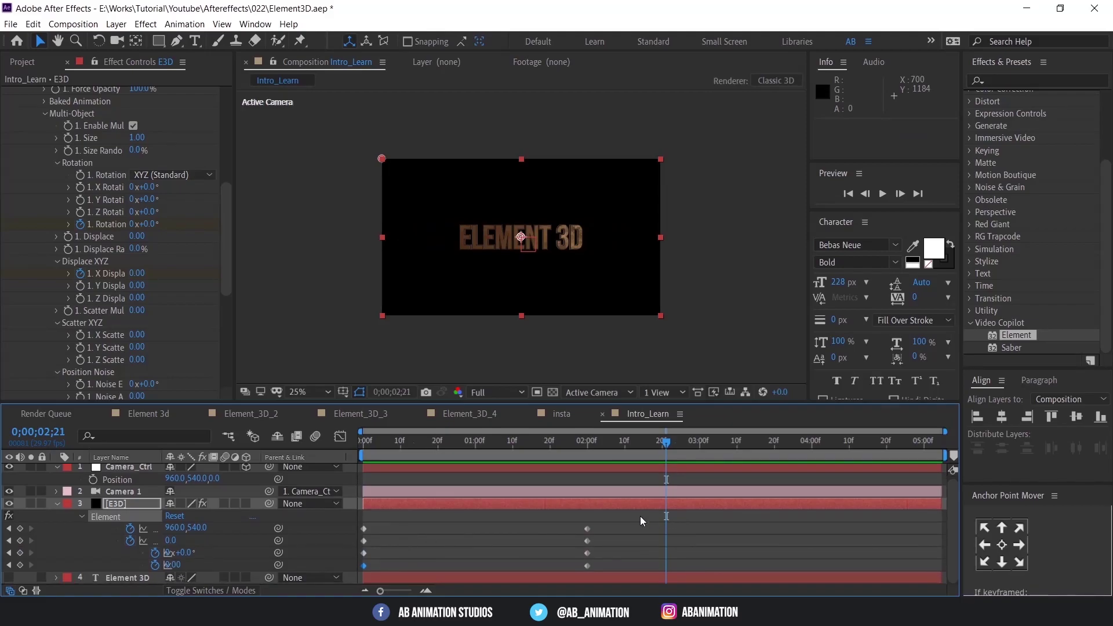
{"action": "left_click_drag", "start_coordinate": [641, 516], "coordinate": [335, 588]}
{"action": "right_click", "coordinate": [587, 528]}
{"action": "mouse_move", "coordinate": [600, 519]}
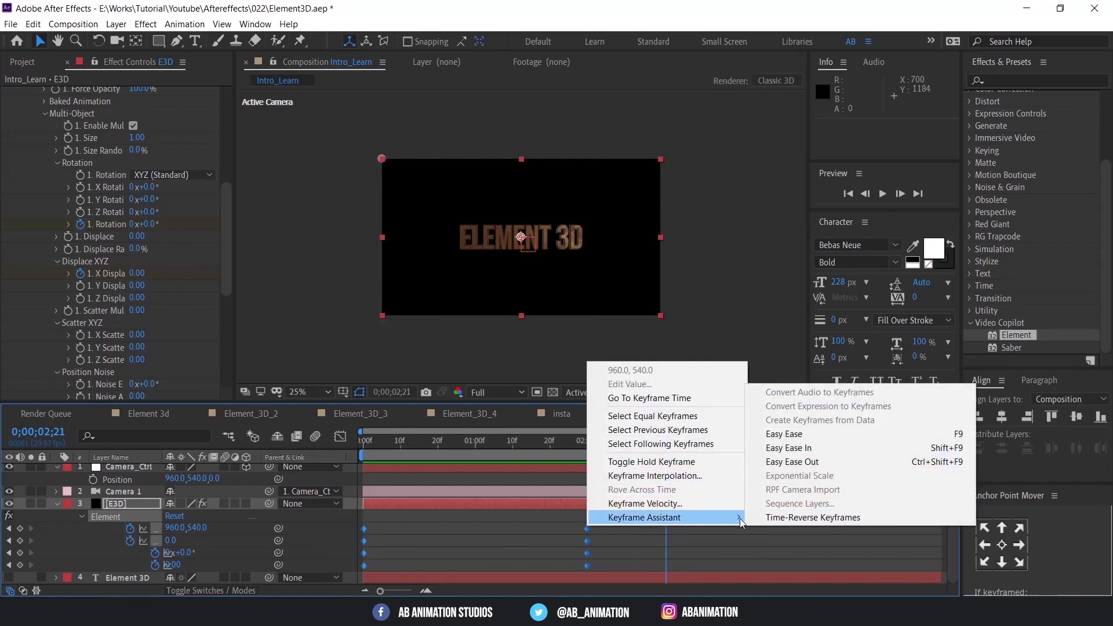
{"action": "left_click", "coordinate": [802, 434]}
{"action": "left_click_drag", "start_coordinate": [370, 454], "coordinate": [354, 447]}
{"action": "key", "text": "space"}
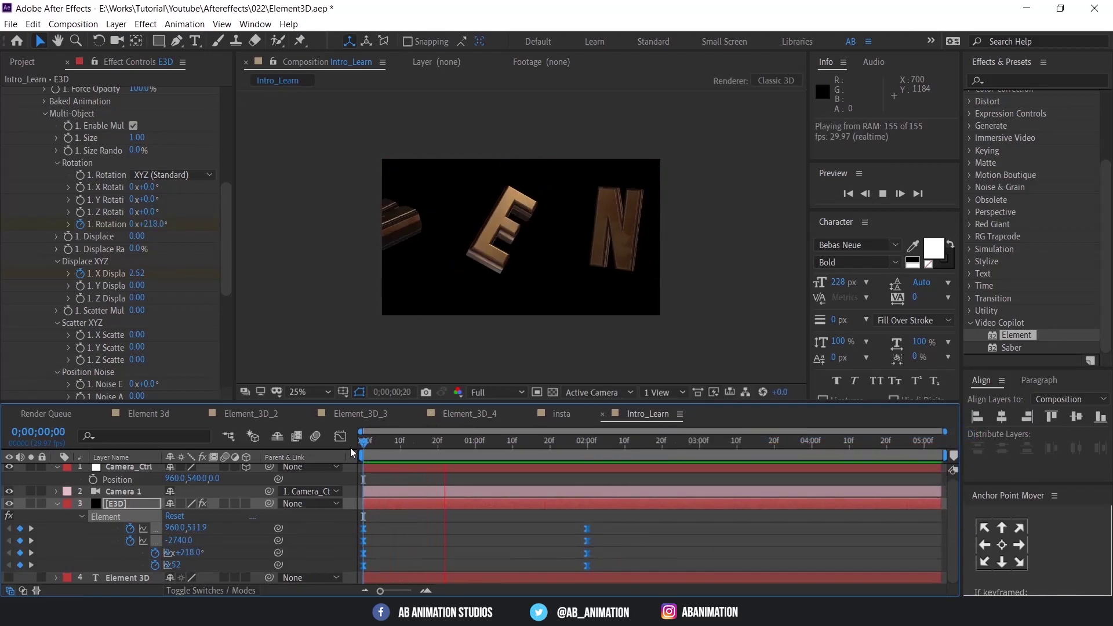
{"action": "key", "text": "space"}
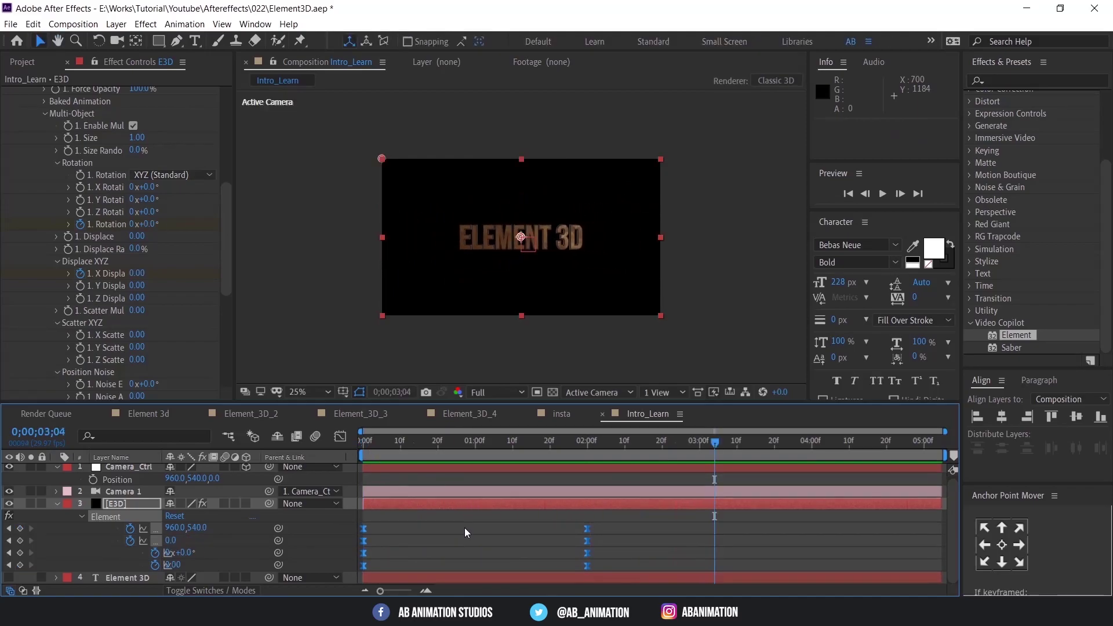
{"action": "key", "text": "F2"}
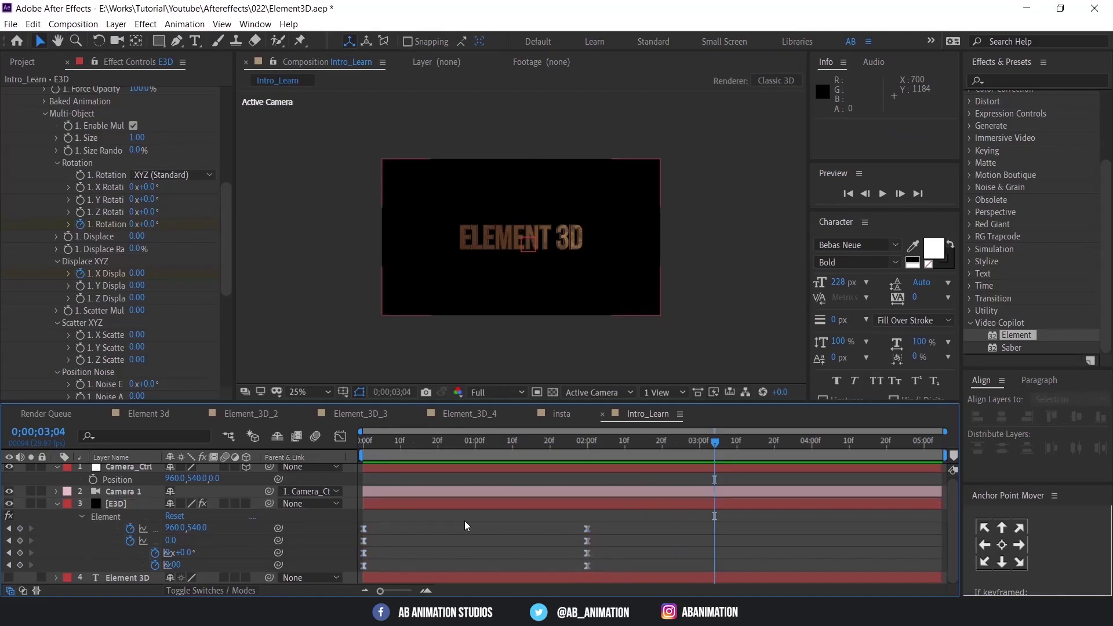
{"action": "key", "text": "u"}
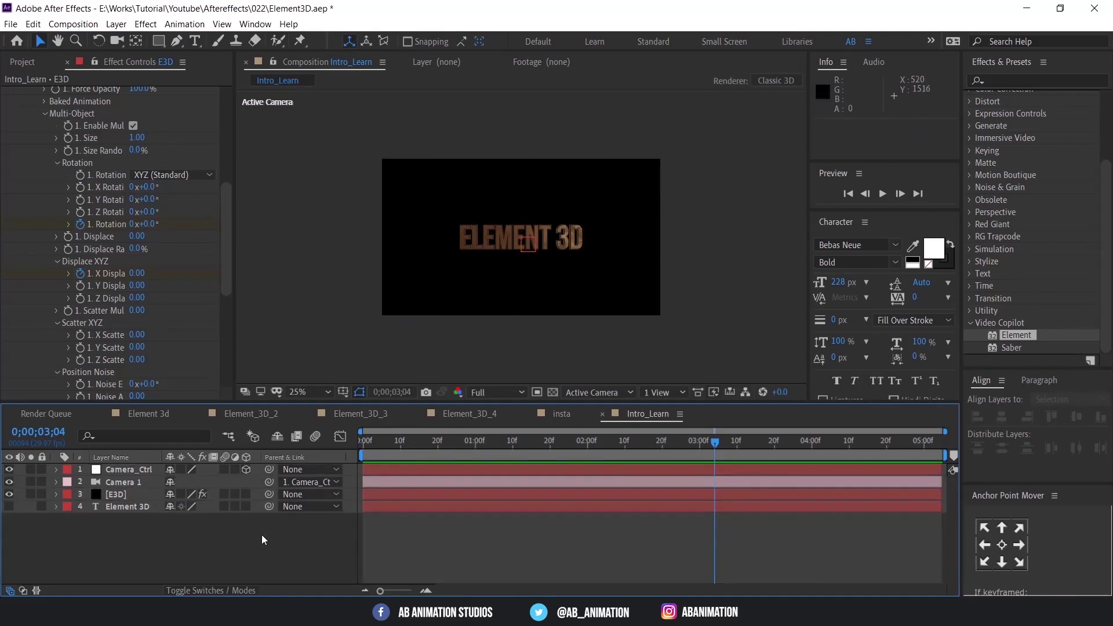
Add an orange spot light named Spot Light 1 with 100% intensity, 90° cone angle, 50% cone feather and shadow casting.
{"action": "right_click", "coordinate": [106, 536]}
{"action": "mouse_move", "coordinate": [177, 404]}
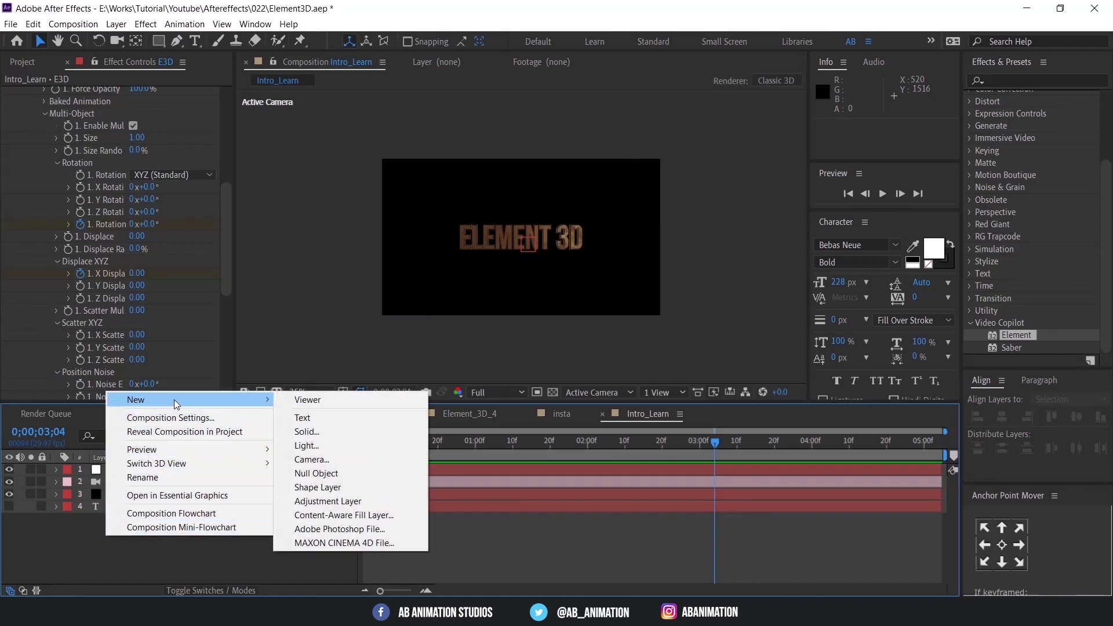
{"action": "left_click", "coordinate": [333, 446]}
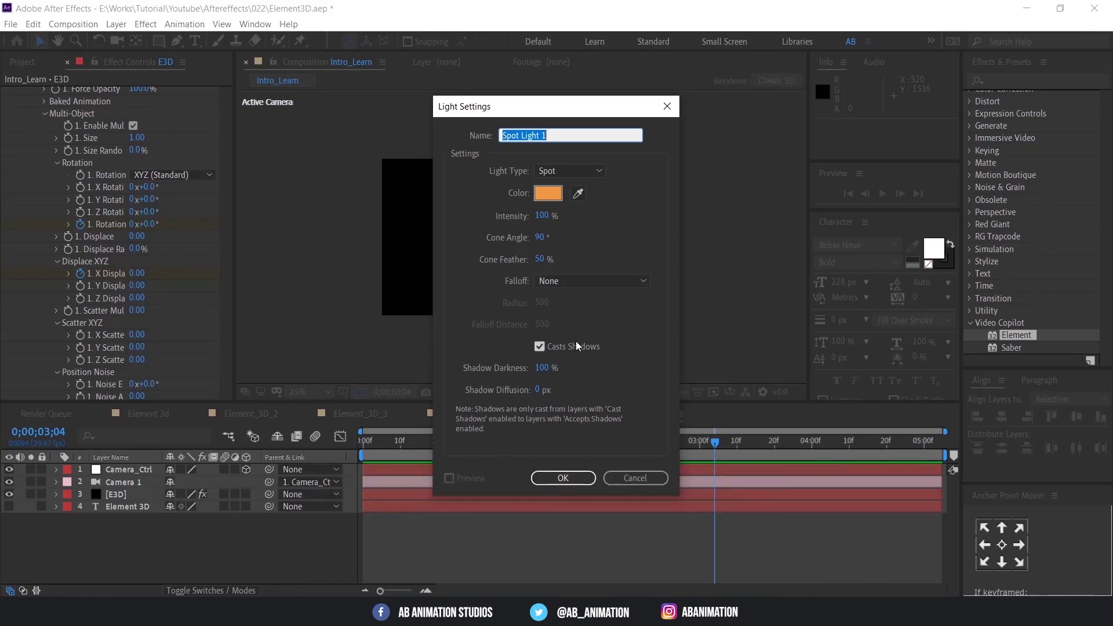
{"action": "left_click", "coordinate": [569, 481]}
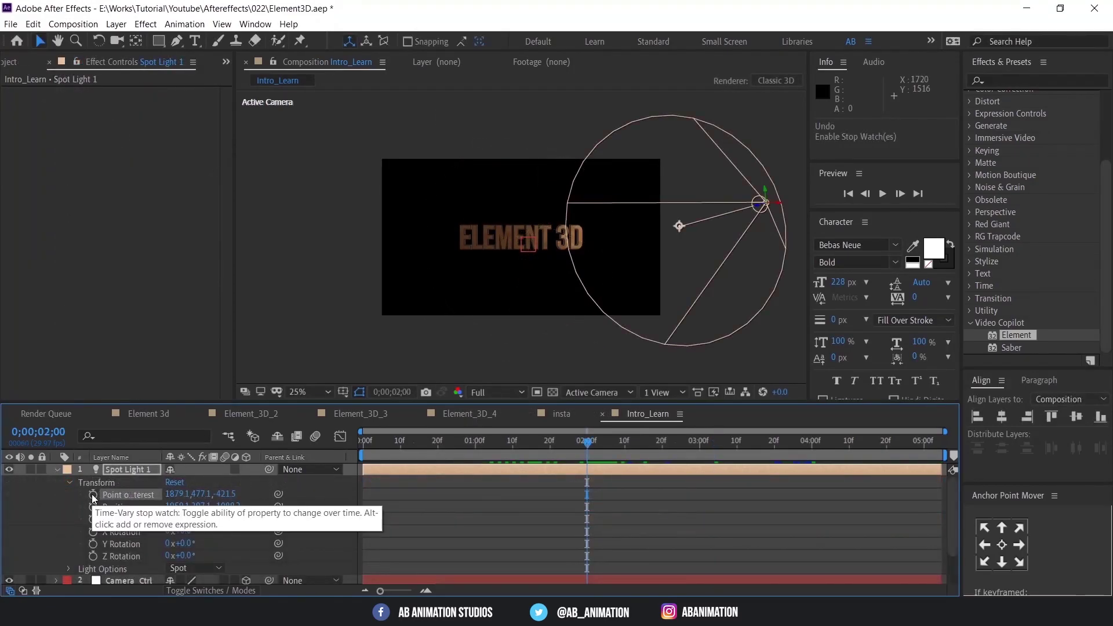
Keyframe Spot Light 1's Point of Interest and Position at 0;00;02;00, move it across the text at 0;00;04;00, and preview the sweep.
{"action": "left_click", "coordinate": [92, 495]}
{"action": "left_click", "coordinate": [93, 507]}
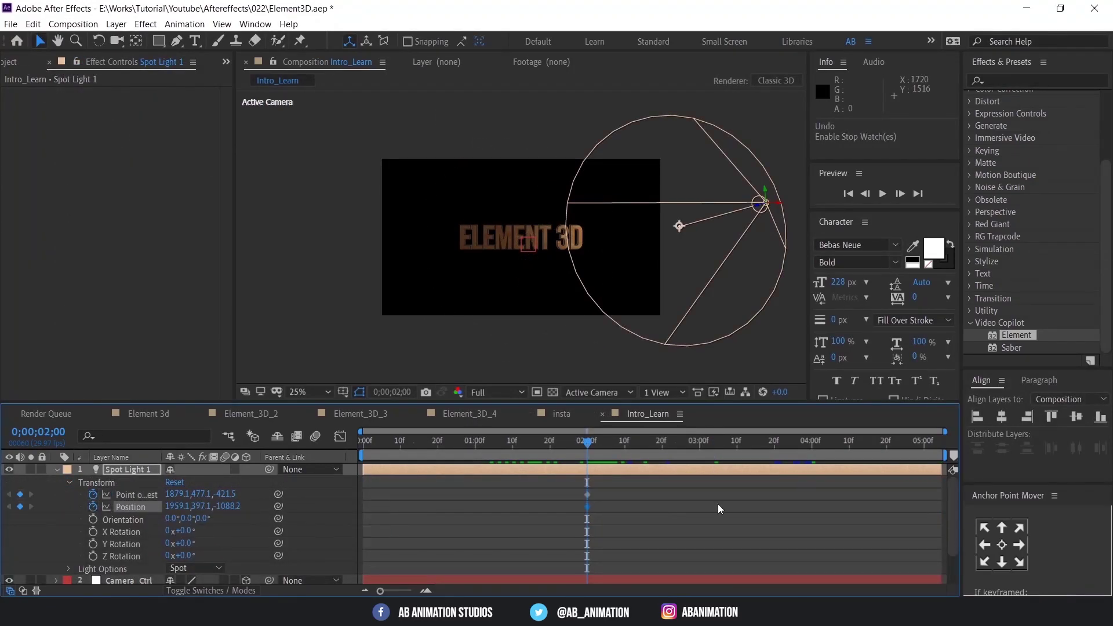
{"action": "left_click", "coordinate": [812, 442]}
{"action": "left_click_drag", "start_coordinate": [815, 442], "coordinate": [812, 442]}
{"action": "left_click", "coordinate": [821, 469]}
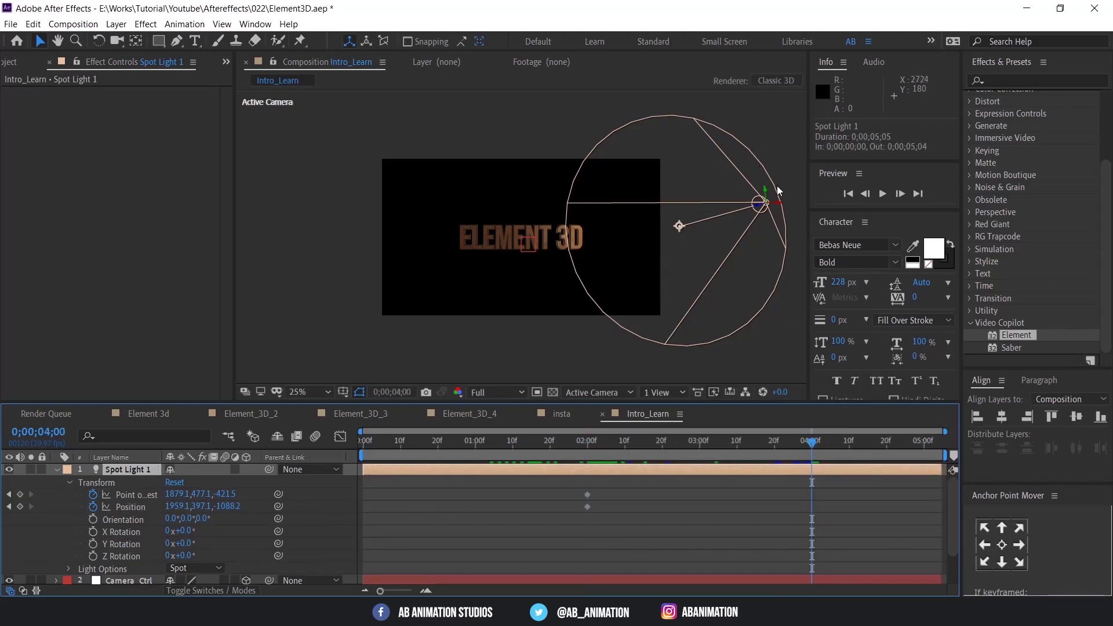
{"action": "left_click_drag", "start_coordinate": [780, 208], "coordinate": [432, 232]}
{"action": "left_click", "coordinate": [583, 444]}
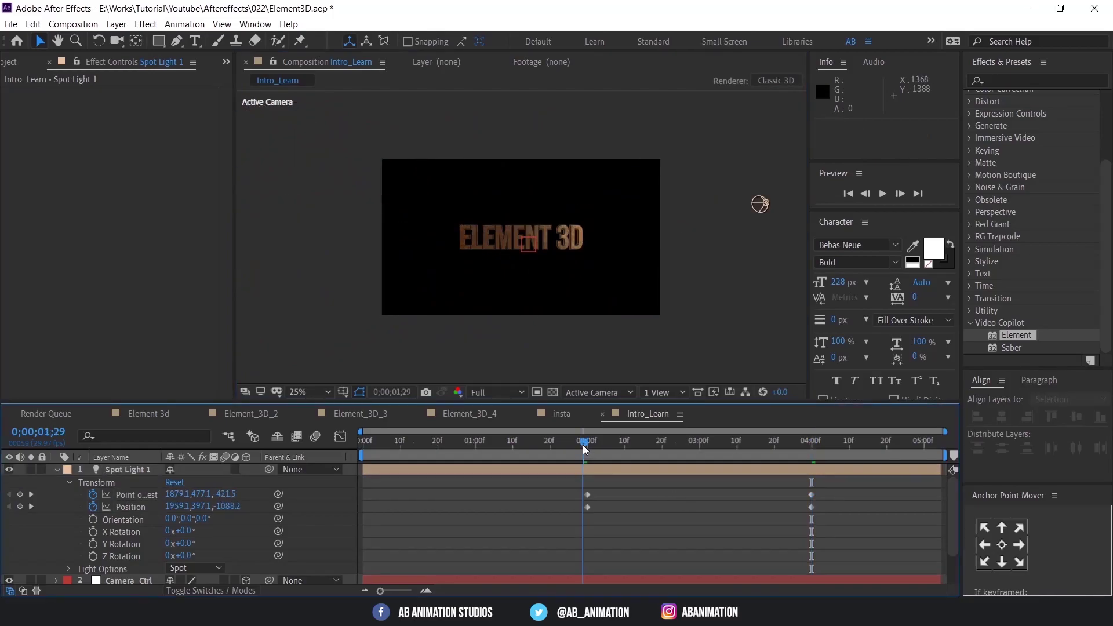
{"action": "key", "text": "space"}
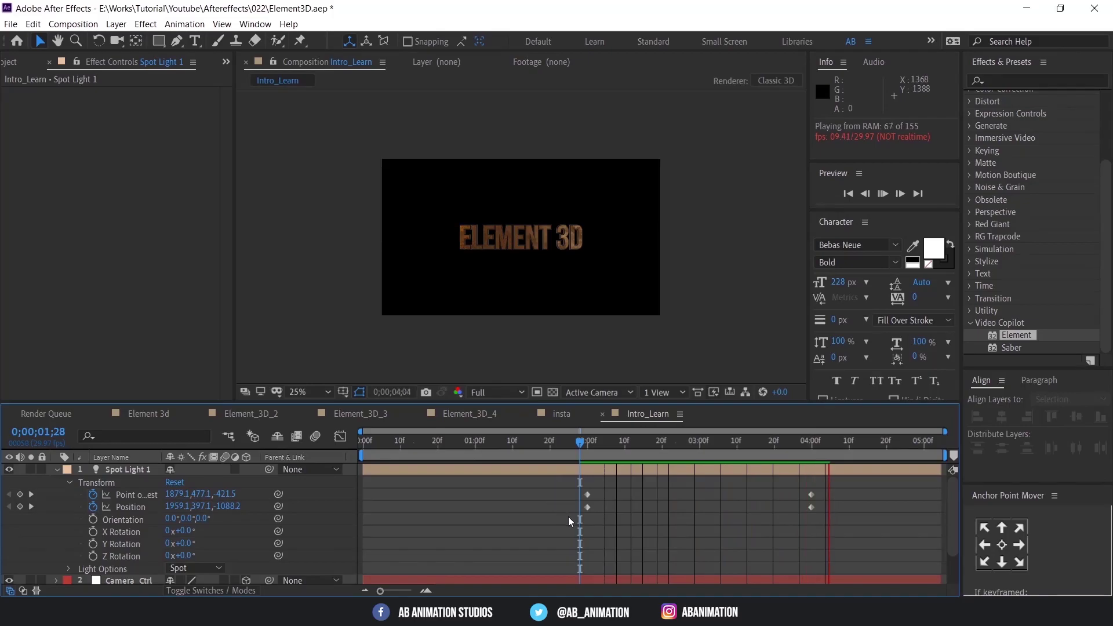
Examine the letter edges up close at 0;00;00;25 and 0;00;01;16 for rendering quality.
{"action": "mouse_move", "coordinate": [588, 511]}
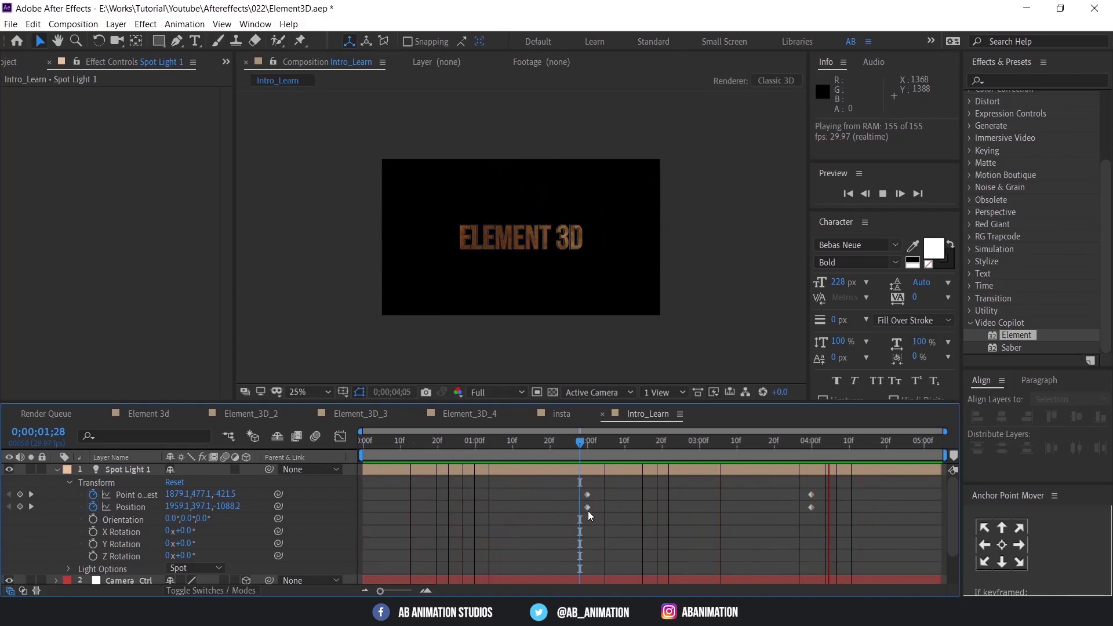
{"action": "key", "text": "space"}
{"action": "scroll", "coordinate": [511, 322], "scroll_direction": "up", "scroll_amount": 2}
{"action": "left_click_drag", "start_coordinate": [409, 437], "coordinate": [457, 439]}
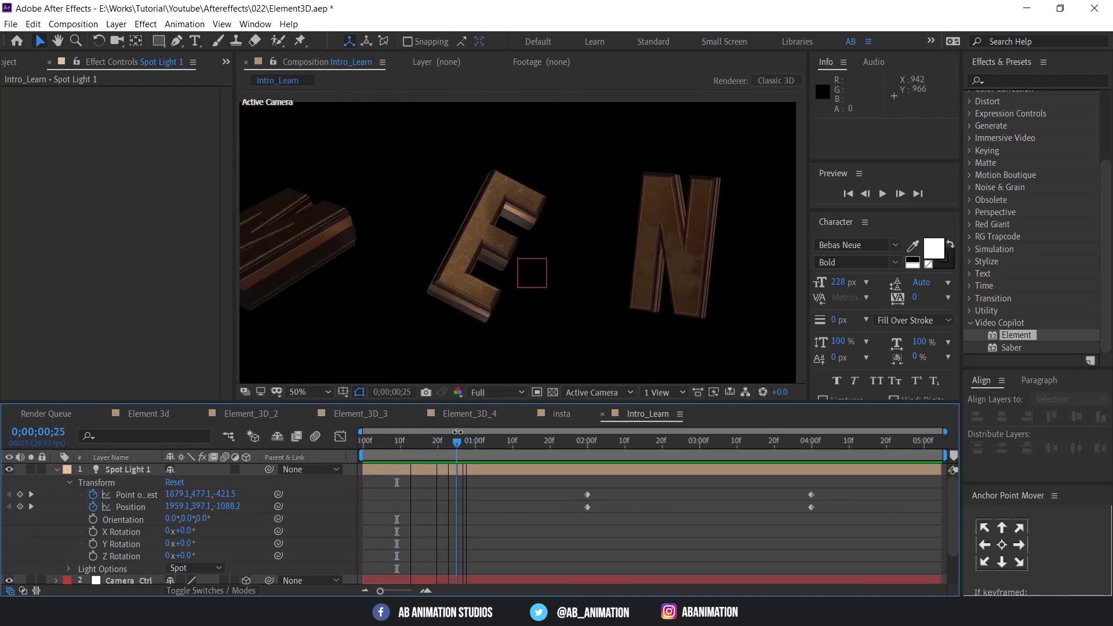
{"action": "scroll", "coordinate": [689, 184], "scroll_direction": "up", "scroll_amount": 4}
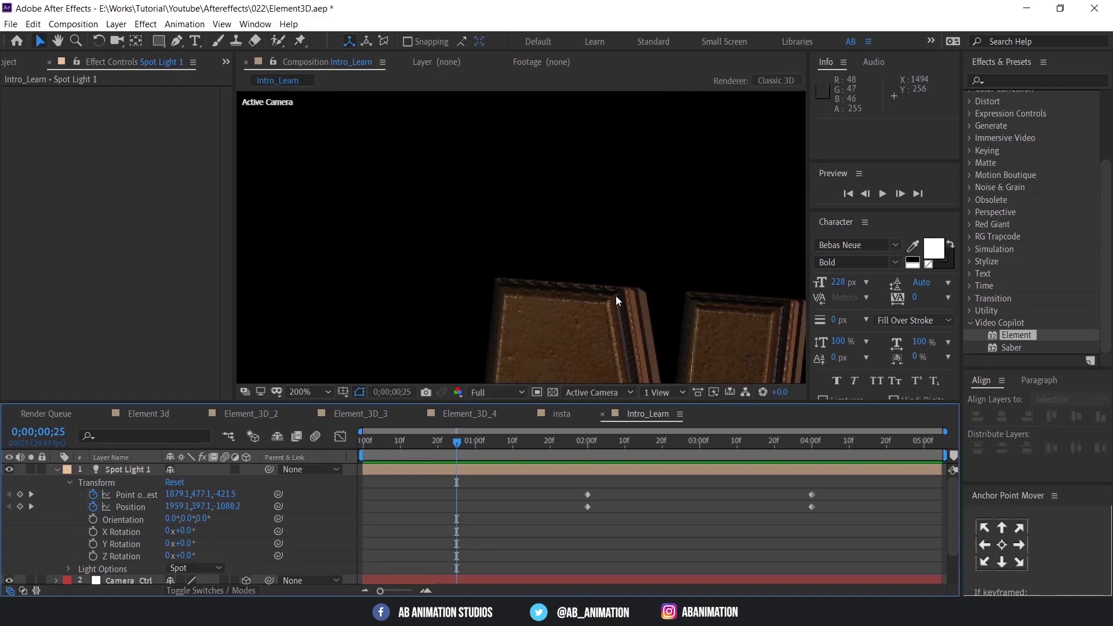
{"action": "scroll", "coordinate": [569, 284], "scroll_direction": "down", "scroll_amount": 6}
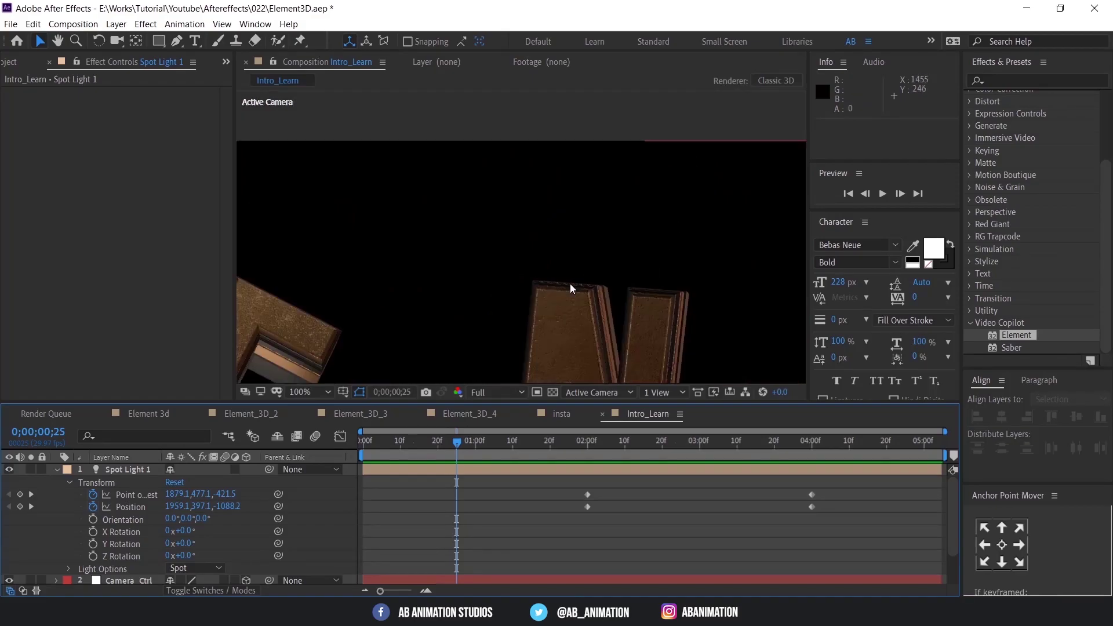
{"action": "left_click_drag", "start_coordinate": [457, 442], "coordinate": [537, 440]}
{"action": "scroll", "coordinate": [561, 325], "scroll_direction": "up", "scroll_amount": 6}
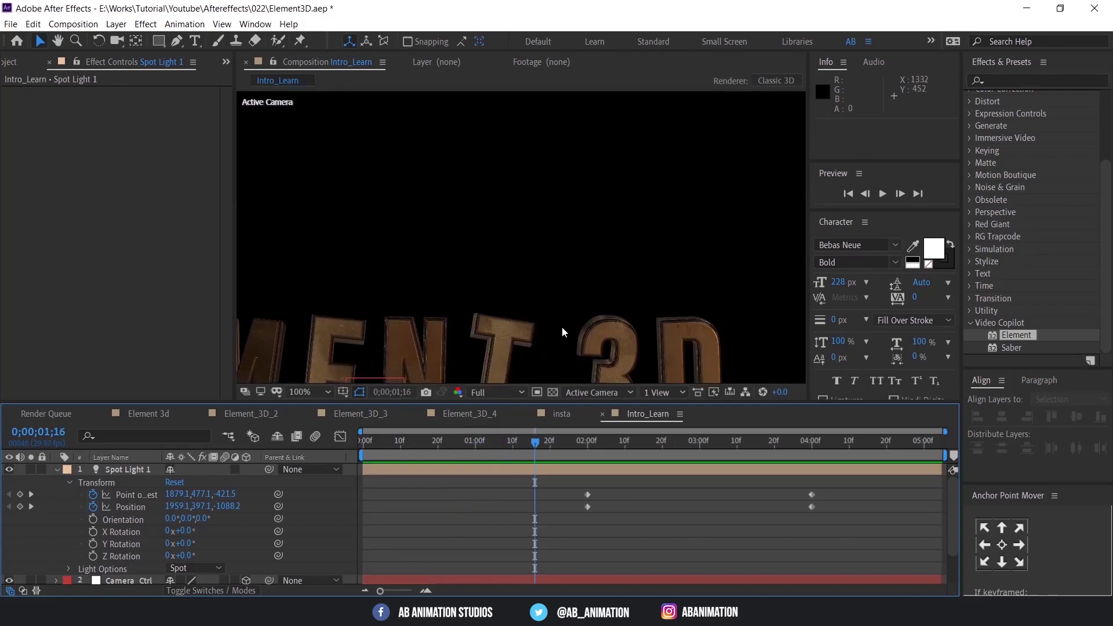
{"action": "left_click_drag", "start_coordinate": [593, 346], "coordinate": [707, 204]}
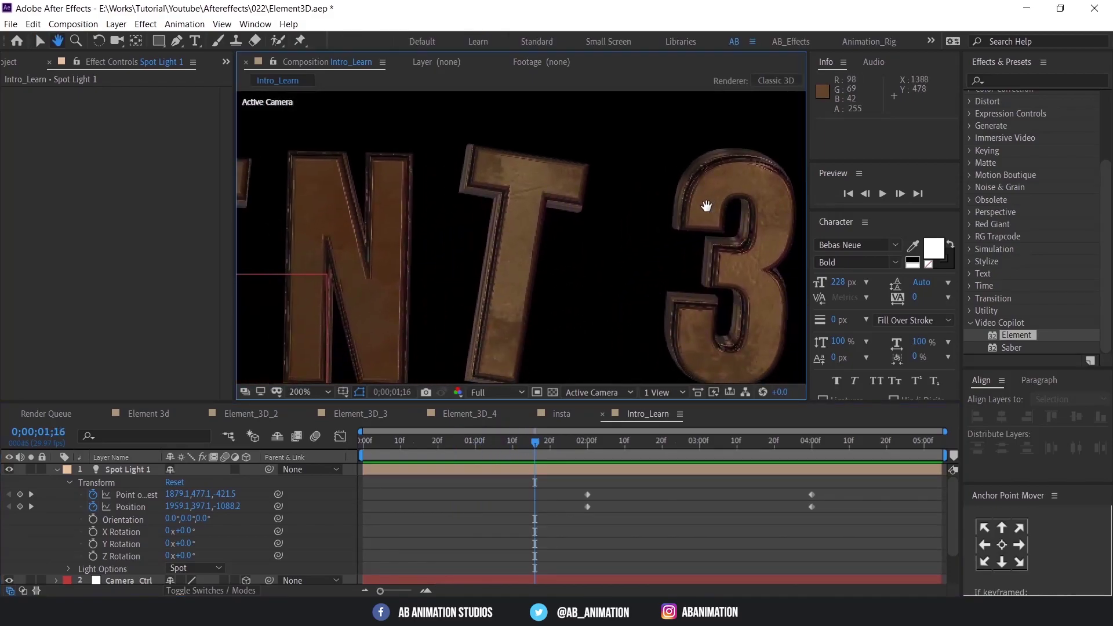
{"action": "key", "text": "v"}
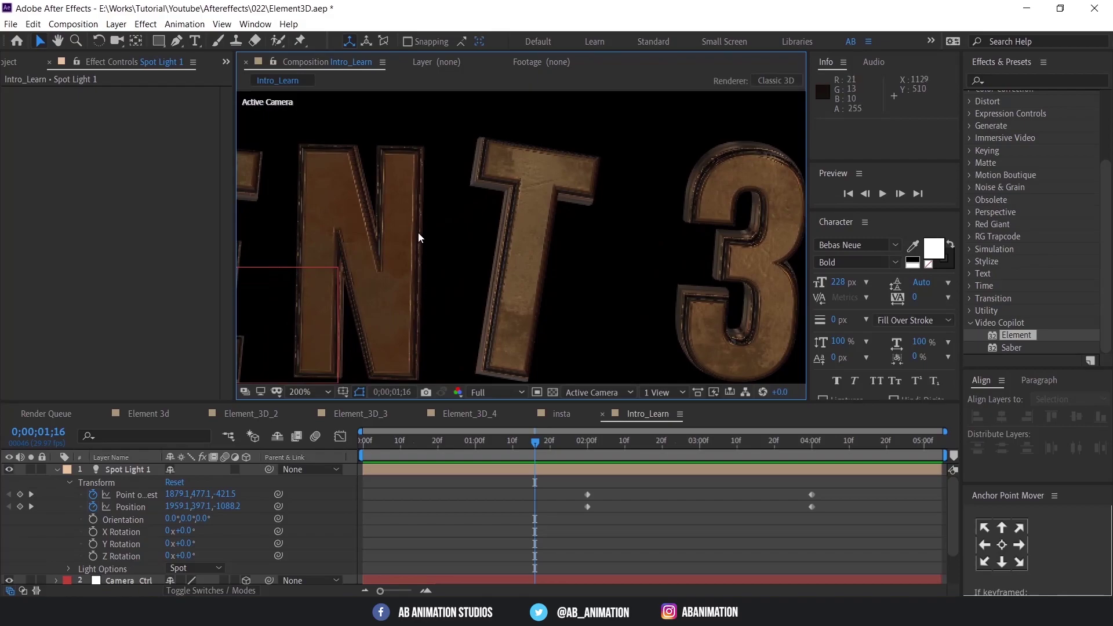
Collapse the expanded properties of all layers in the Intro_Learn timeline.
{"action": "left_click", "coordinate": [536, 485]}
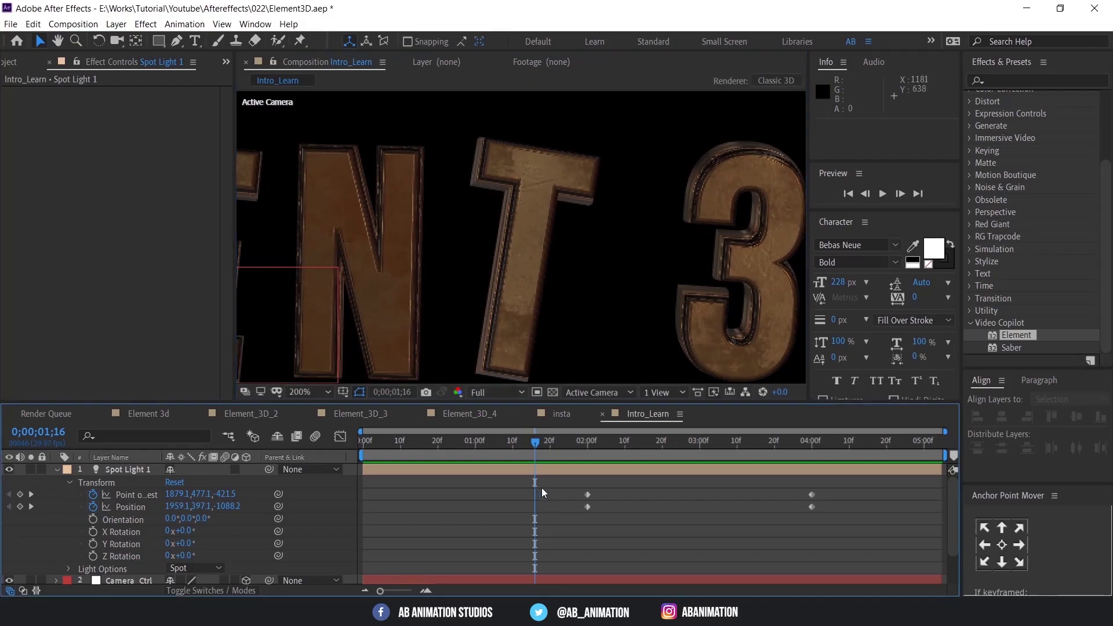
{"action": "key", "text": "s"}
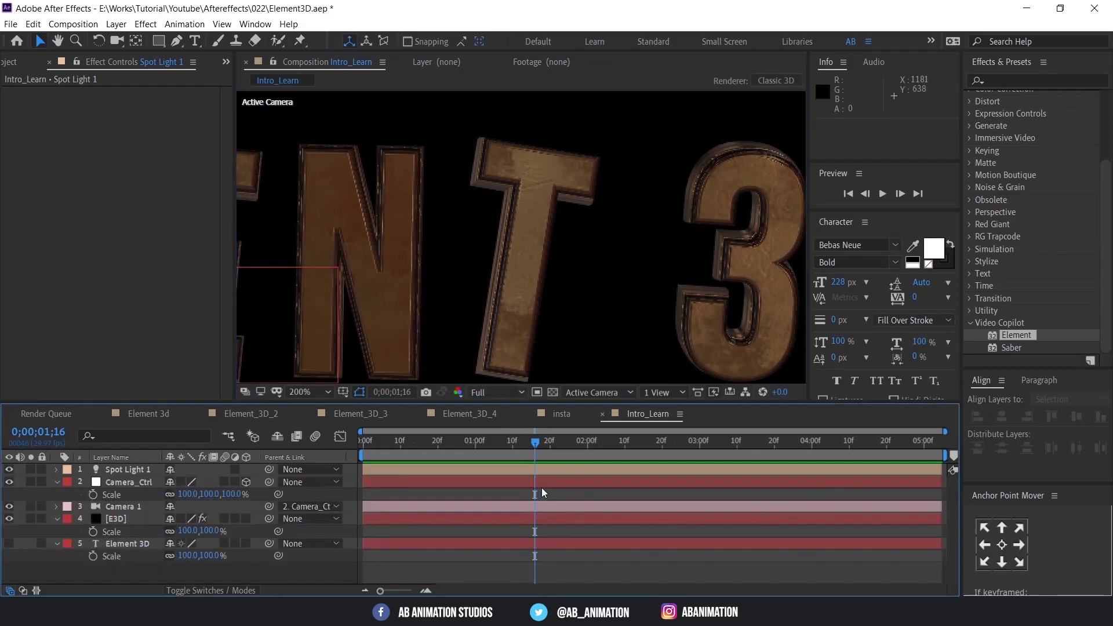
{"action": "left_click", "coordinate": [141, 516]}
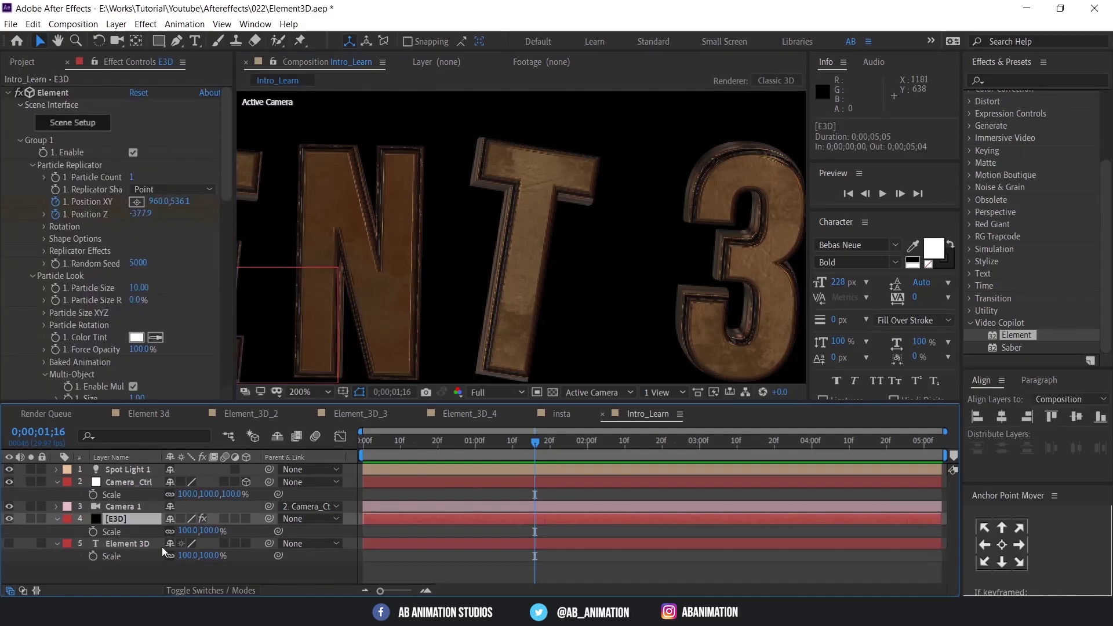
{"action": "left_click", "coordinate": [142, 566]}
{"action": "key", "text": "s"}
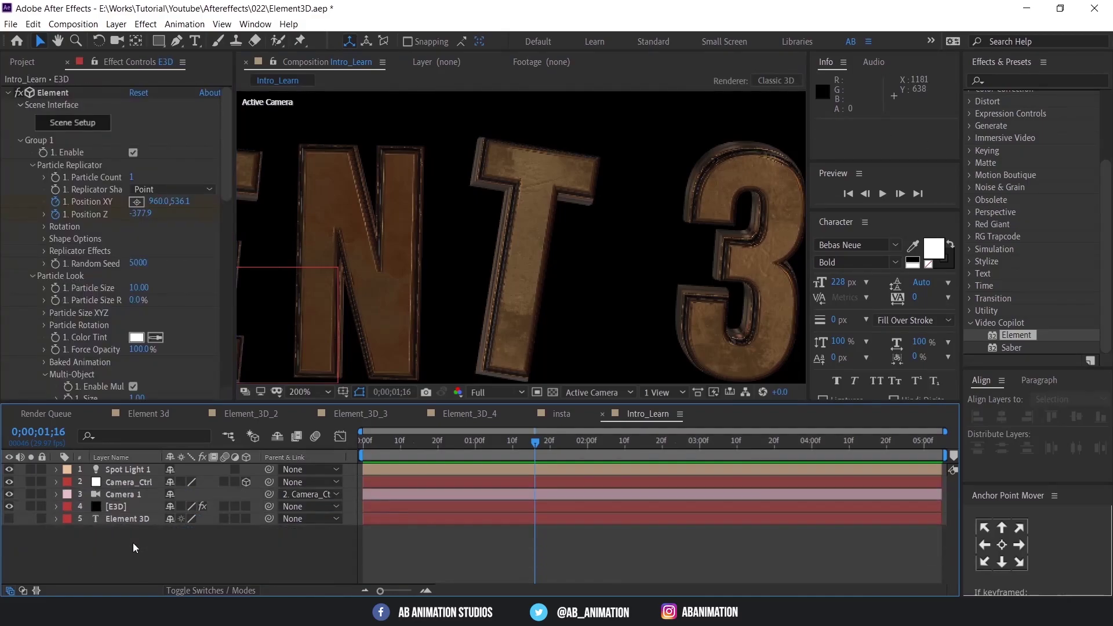
Set Supersampling to 8 in the Output settings of the E3D layer's Element effect.
{"action": "left_click", "coordinate": [128, 512]}
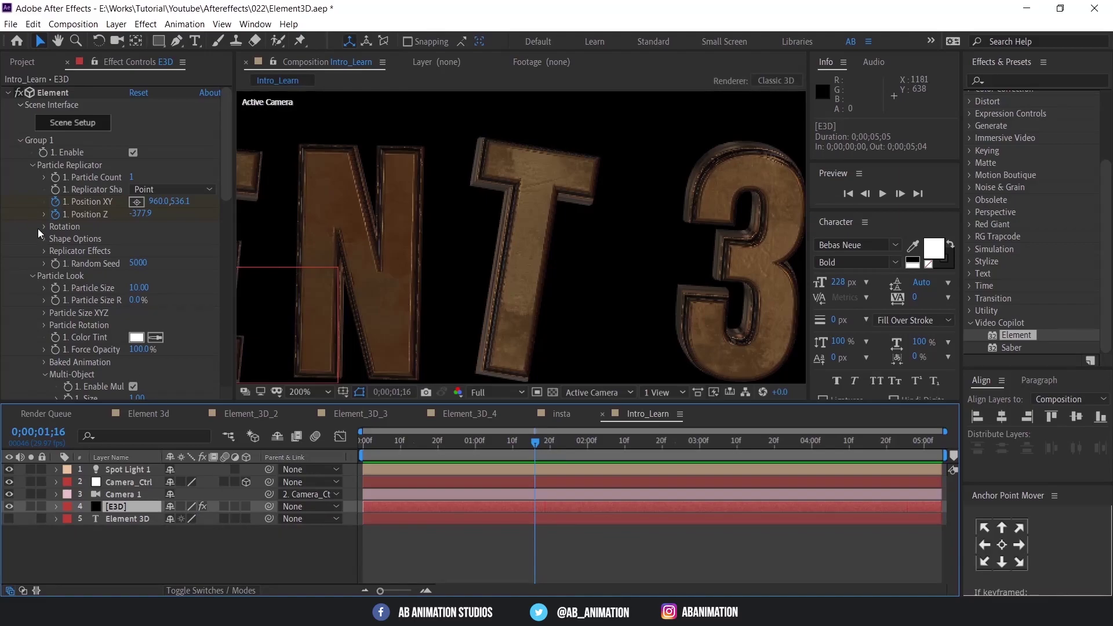
{"action": "scroll", "coordinate": [12, 235], "scroll_direction": "down", "scroll_amount": 10}
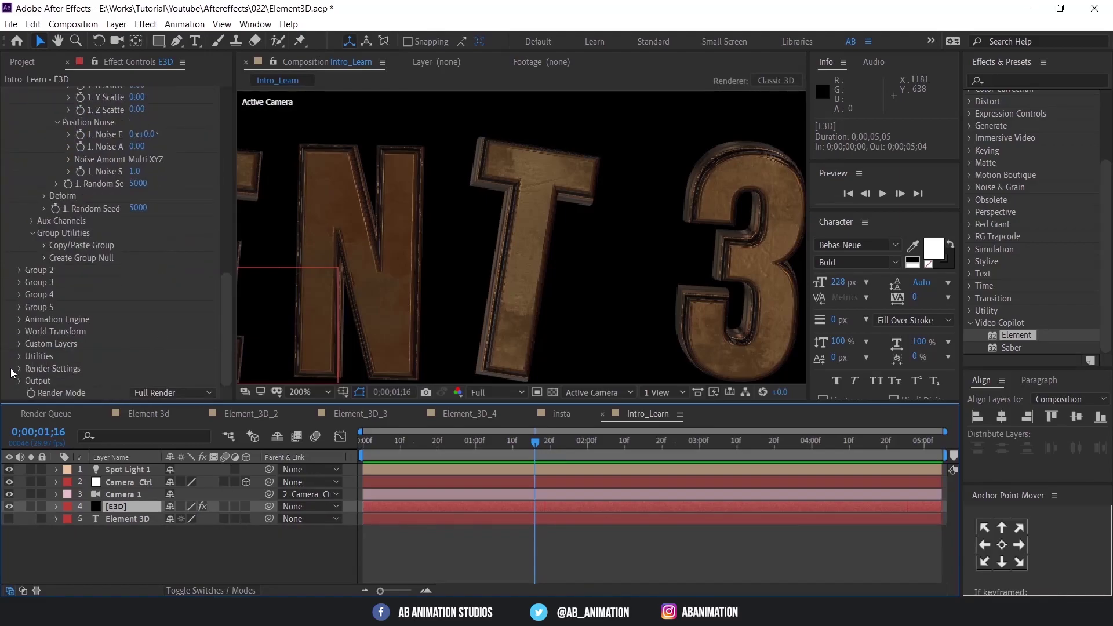
{"action": "left_click", "coordinate": [20, 380]}
{"action": "scroll", "coordinate": [141, 227], "scroll_direction": "down", "scroll_amount": 5}
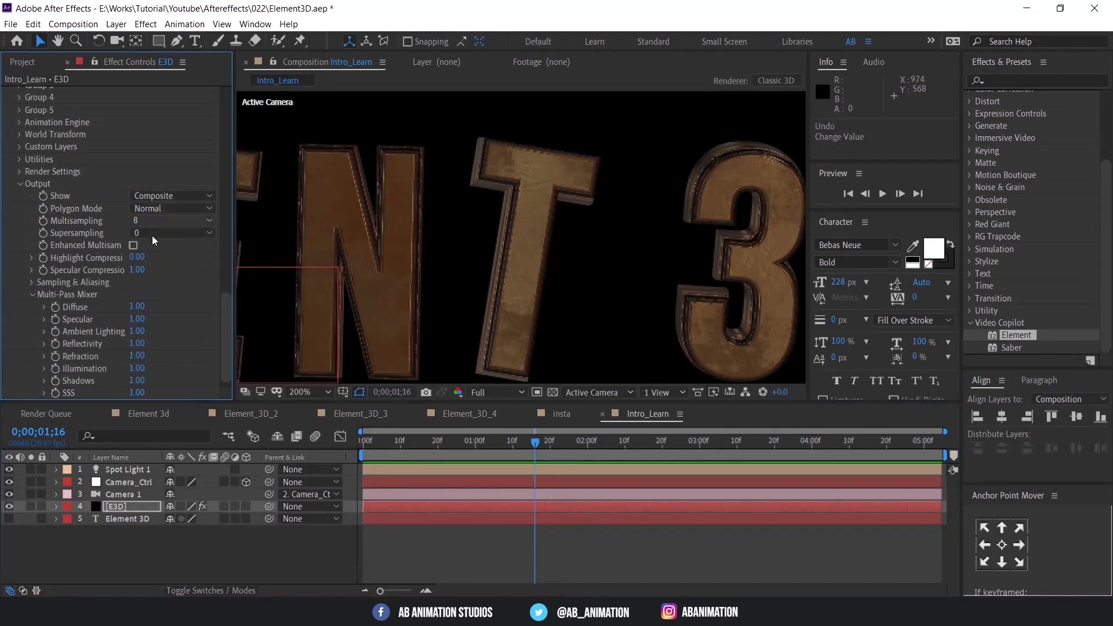
{"action": "left_click", "coordinate": [152, 232]}
{"action": "left_click", "coordinate": [155, 288]}
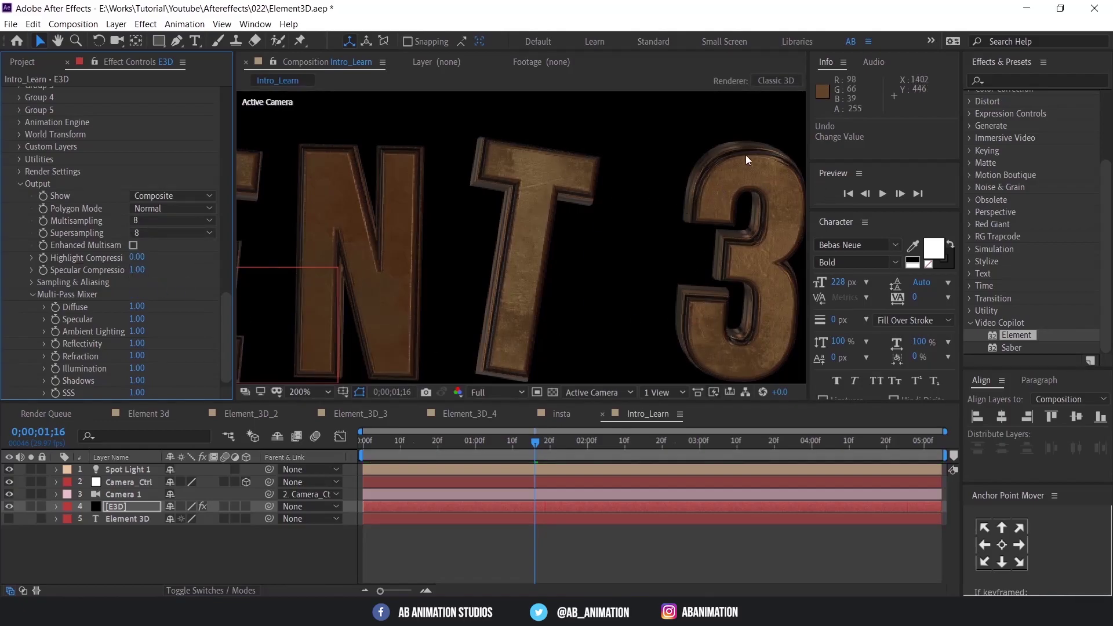
Preview the intro from the first frame with the whole composition in view.
{"action": "left_click_drag", "start_coordinate": [525, 453], "coordinate": [374, 449]}
{"action": "scroll", "coordinate": [526, 300], "scroll_direction": "down", "scroll_amount": 3}
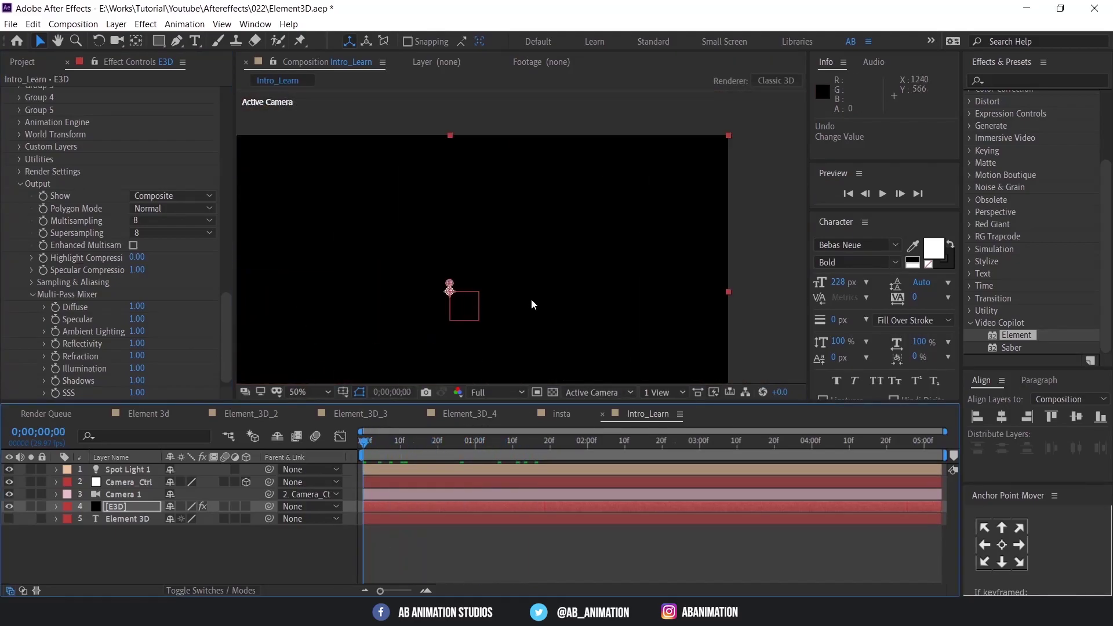
{"action": "scroll", "coordinate": [531, 304], "scroll_direction": "down", "scroll_amount": 1}
{"action": "left_click_drag", "start_coordinate": [529, 330], "coordinate": [542, 311]}
{"action": "key", "text": "space"}
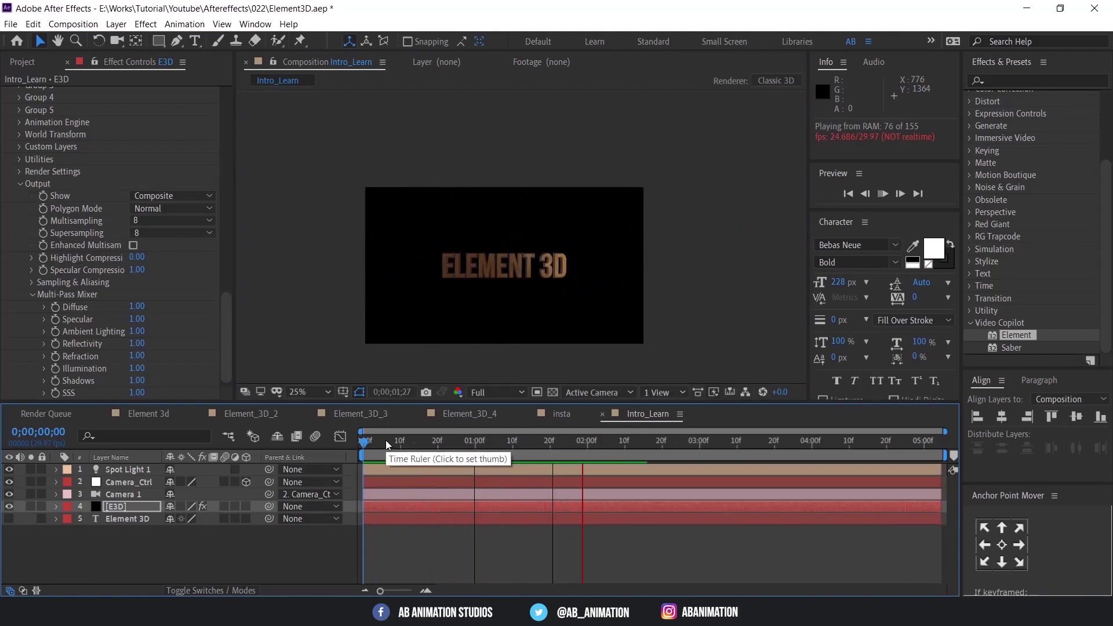
{"action": "key", "text": "space"}
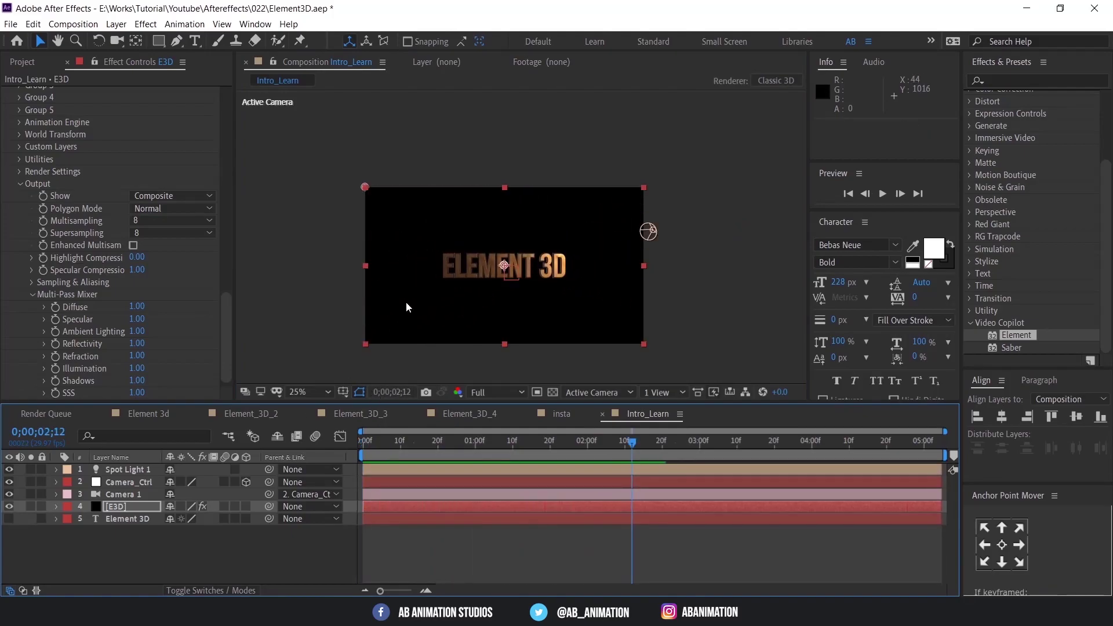
Enable Ambient Occlusion in SSAO mode in the Render Settings of the E3D layer's Element effect.
{"action": "scroll", "coordinate": [555, 283], "scroll_direction": "up", "scroll_amount": 4}
{"action": "key", "text": "h"}
{"action": "left_click_drag", "start_coordinate": [434, 266], "coordinate": [561, 304]}
{"action": "key", "text": "v"}
{"action": "scroll", "coordinate": [46, 205], "scroll_direction": "up", "scroll_amount": 5}
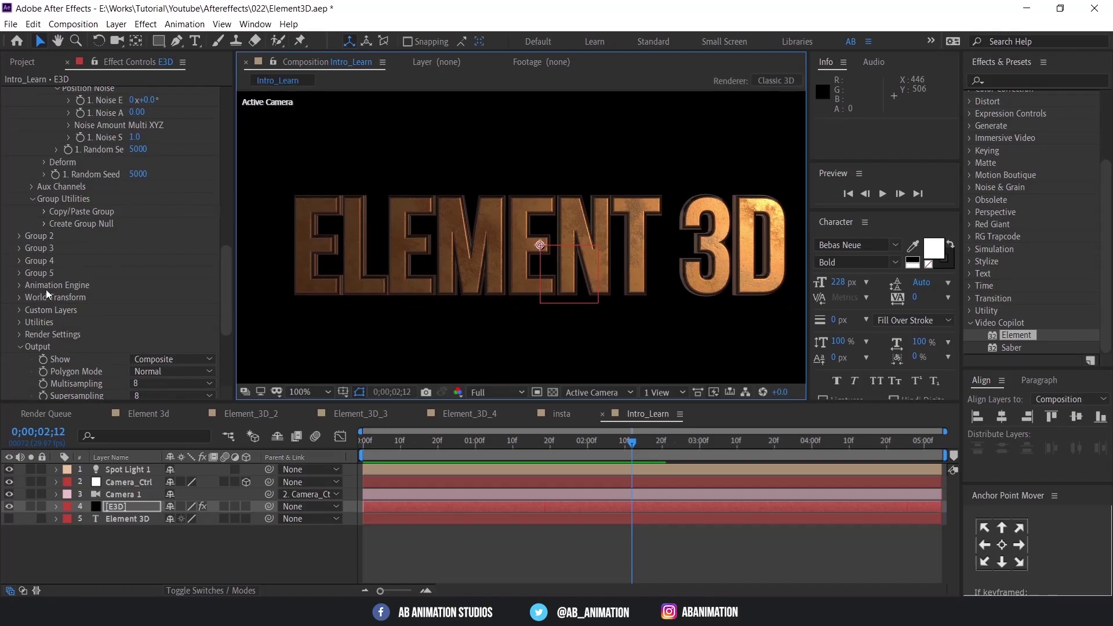
{"action": "scroll", "coordinate": [40, 303], "scroll_direction": "down", "scroll_amount": 1}
{"action": "left_click", "coordinate": [20, 301]}
{"action": "scroll", "coordinate": [20, 301], "scroll_direction": "down", "scroll_amount": 2}
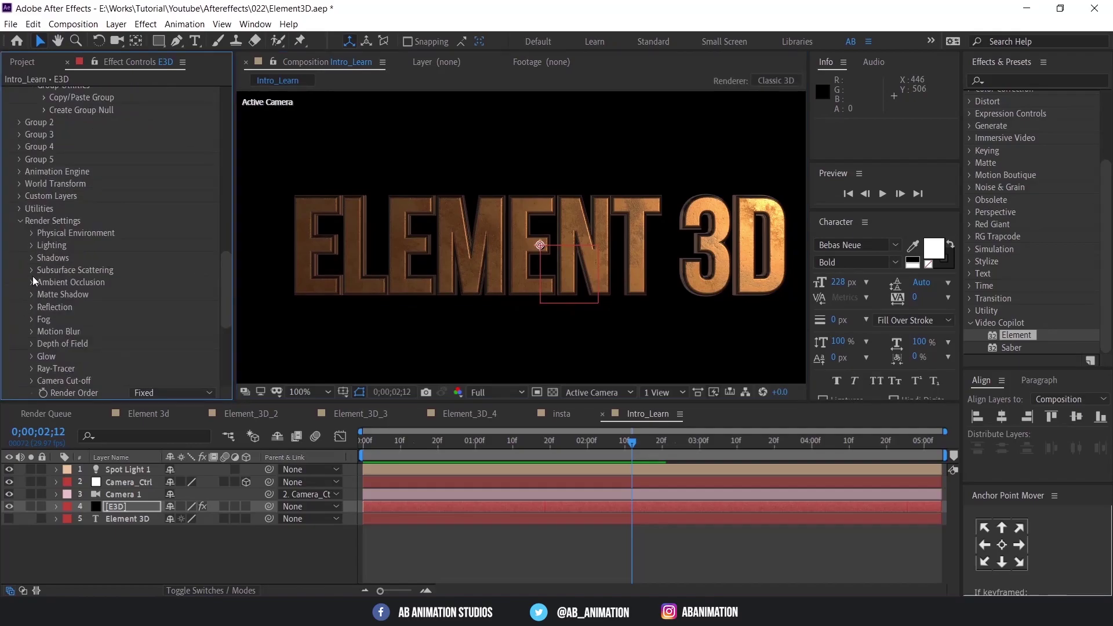
{"action": "left_click", "coordinate": [31, 283]}
{"action": "scroll", "coordinate": [32, 287], "scroll_direction": "down", "scroll_amount": 2}
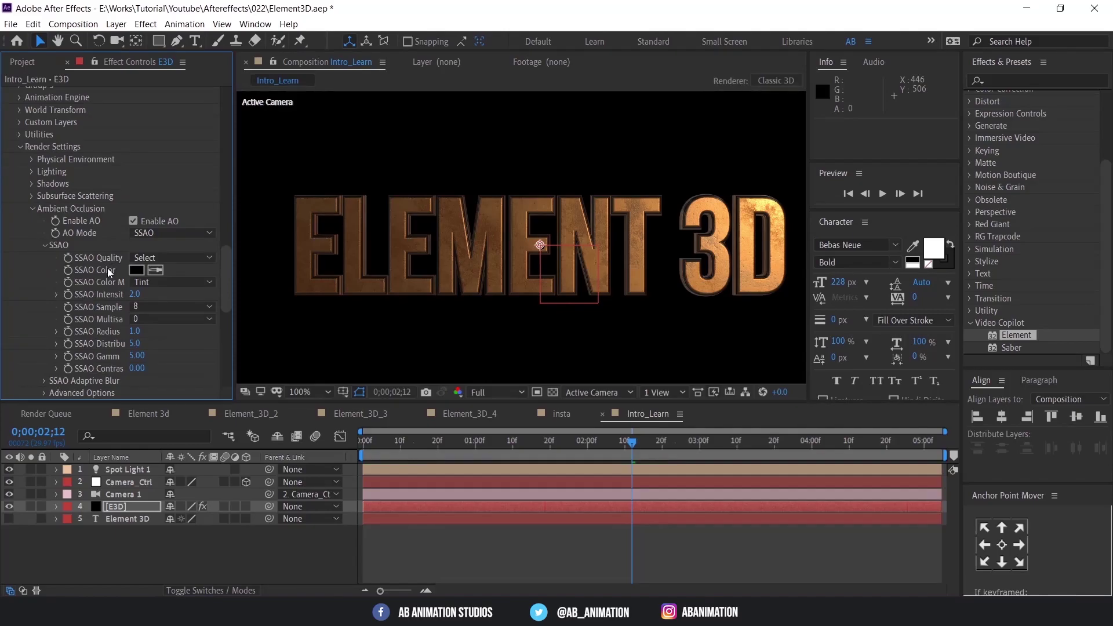
{"action": "left_click", "coordinate": [133, 221]}
{"action": "scroll", "coordinate": [326, 284], "scroll_direction": "up", "scroll_amount": 1}
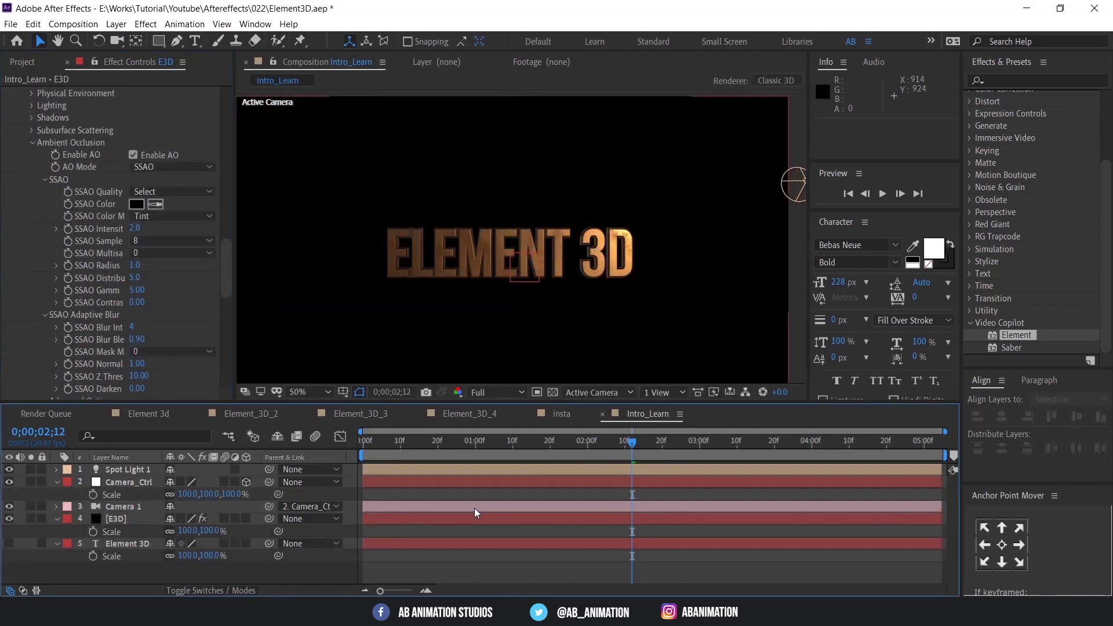
Collapse the layer properties and preview the intro from the first frame.
{"action": "left_click", "coordinate": [480, 551]}
{"action": "scroll", "coordinate": [506, 280], "scroll_direction": "down", "scroll_amount": 2}
{"action": "key", "text": "h"}
{"action": "left_click_drag", "start_coordinate": [523, 273], "coordinate": [528, 275]}
{"action": "key", "text": "v"}
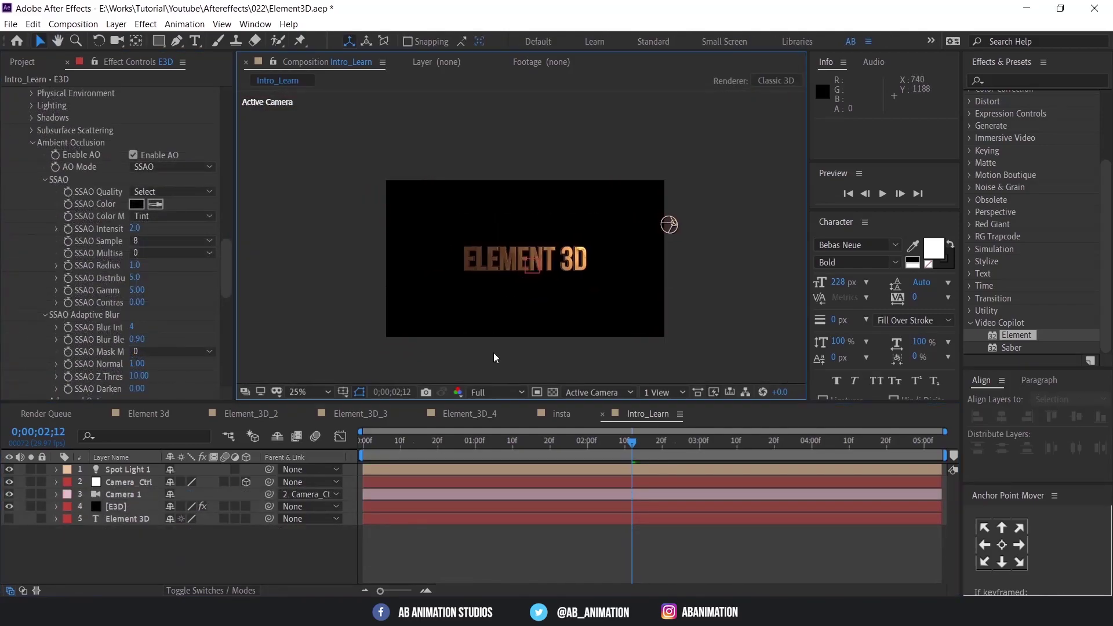
{"action": "left_click", "coordinate": [369, 443]}
{"action": "key", "text": "space"}
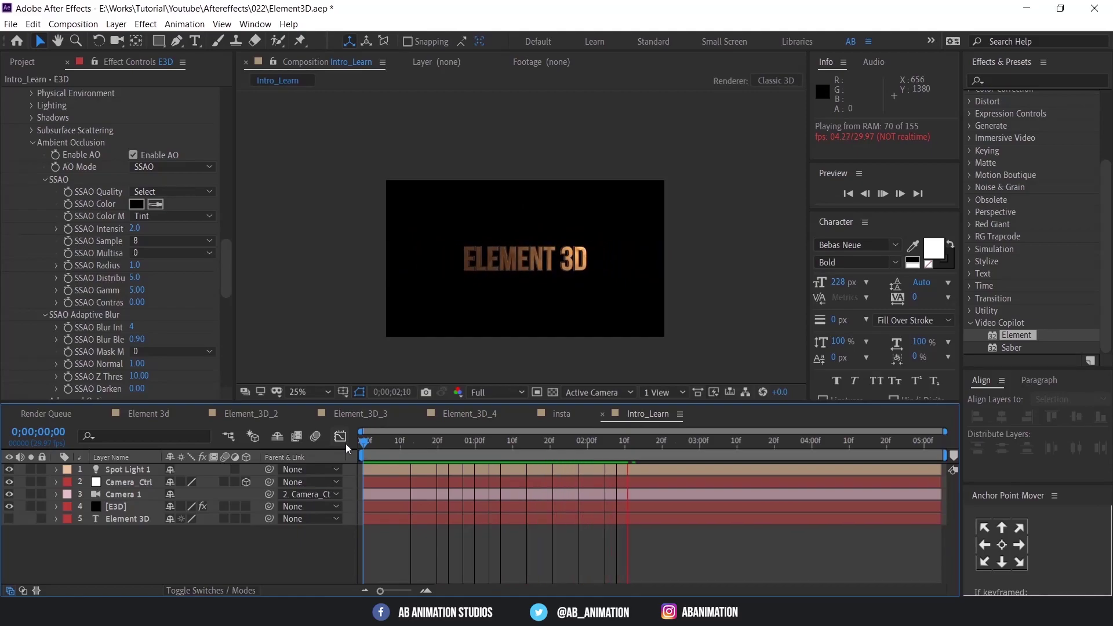
{"action": "key", "text": "space"}
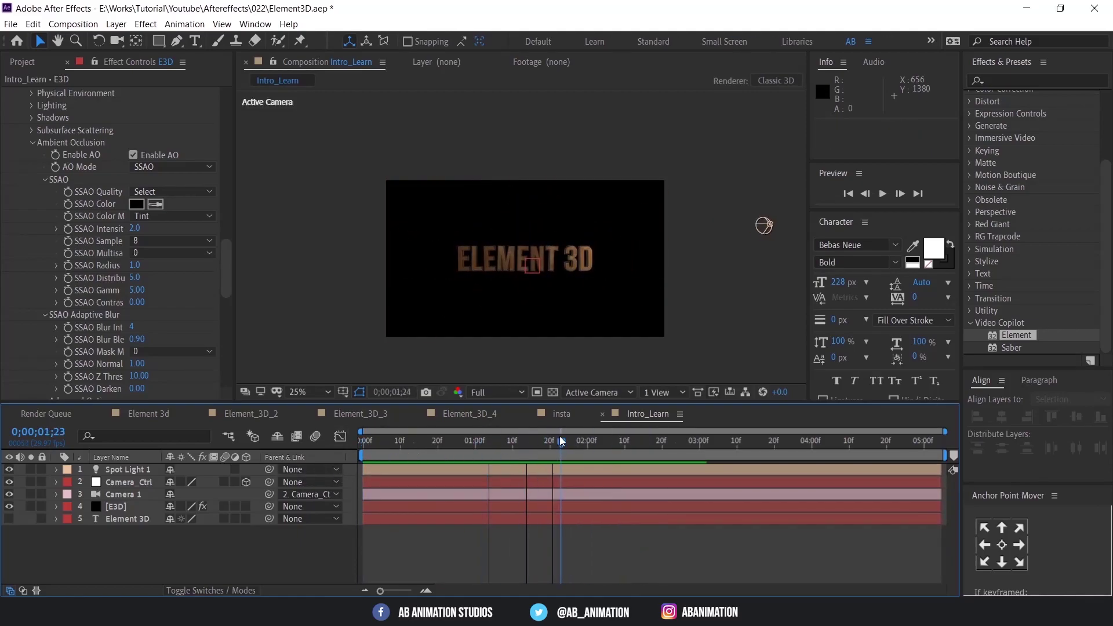
Keyframe Camera_Ctrl's Position at 0;00;01;27 and about 0;00;05;00, increasing its Z value for a slow push-in, and preview the move.
{"action": "left_click", "coordinate": [117, 482]}
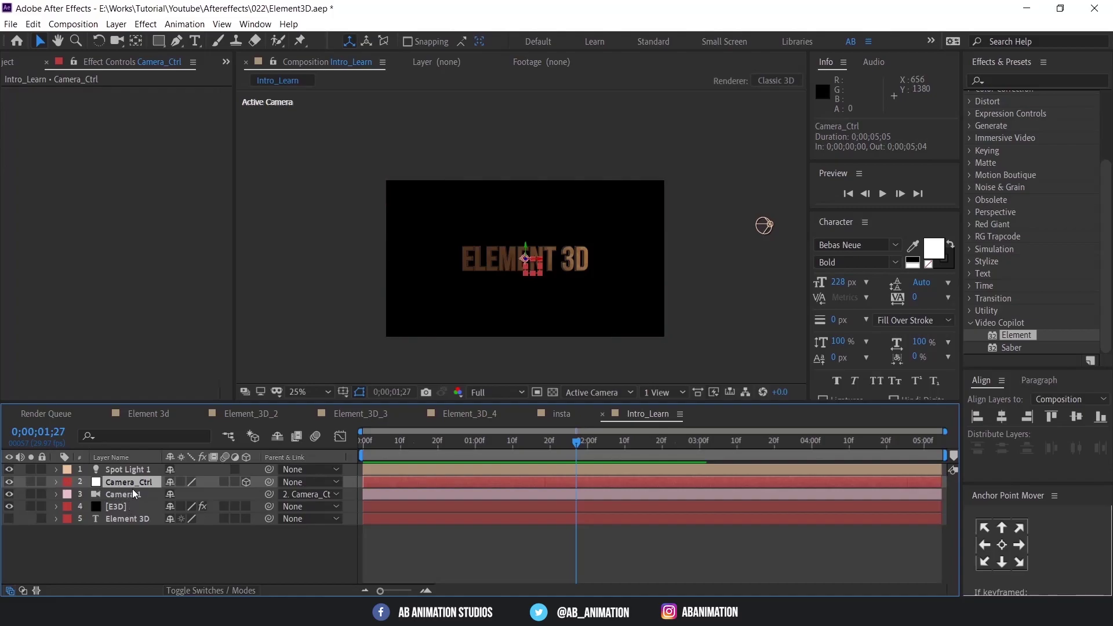
{"action": "key", "text": "p"}
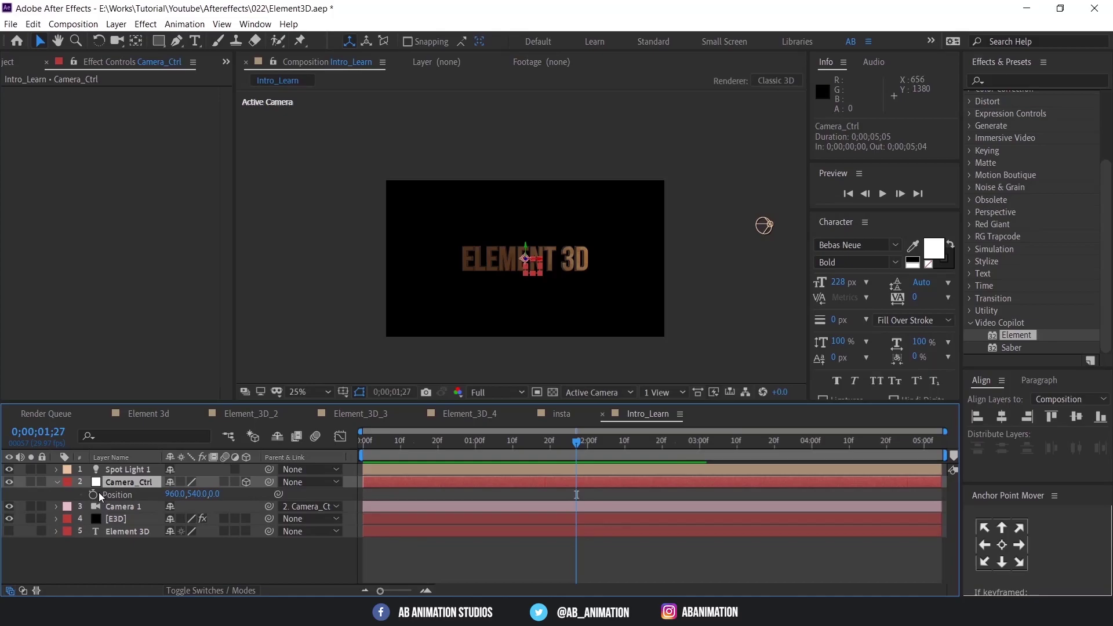
{"action": "left_click", "coordinate": [93, 494]}
{"action": "left_click_drag", "start_coordinate": [835, 449], "coordinate": [923, 453]}
{"action": "left_click_drag", "start_coordinate": [221, 493], "coordinate": [502, 468]}
{"action": "left_click", "coordinate": [576, 444]}
{"action": "key", "text": "space"}
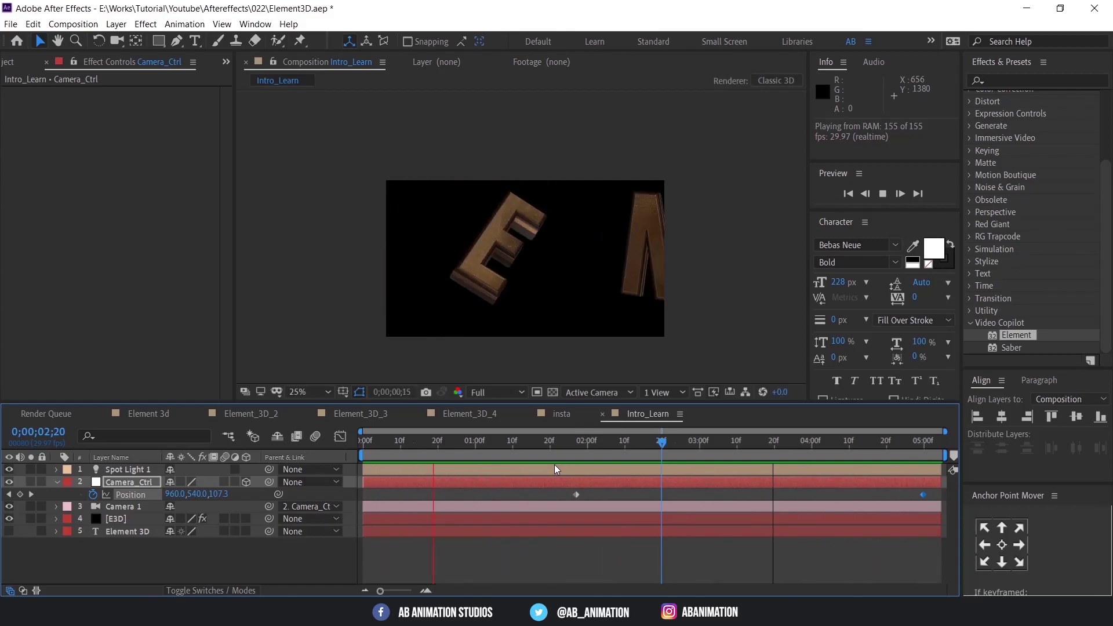
{"action": "key", "text": "space"}
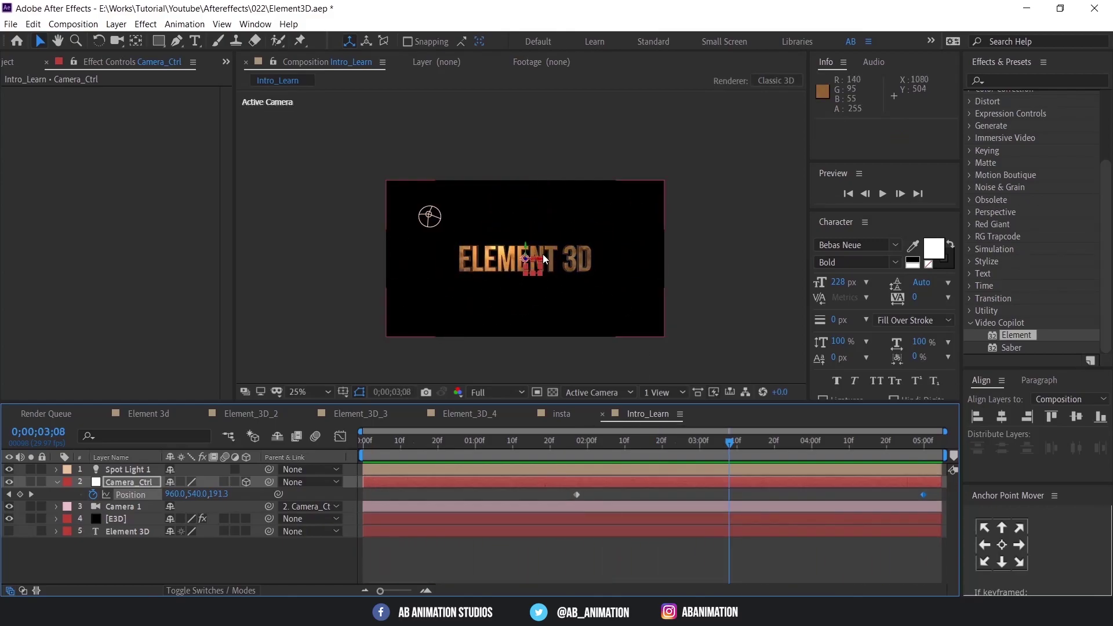
Move the Element 3D text layer to the top of the layer stack and make it visible.
{"action": "left_click", "coordinate": [126, 532]}
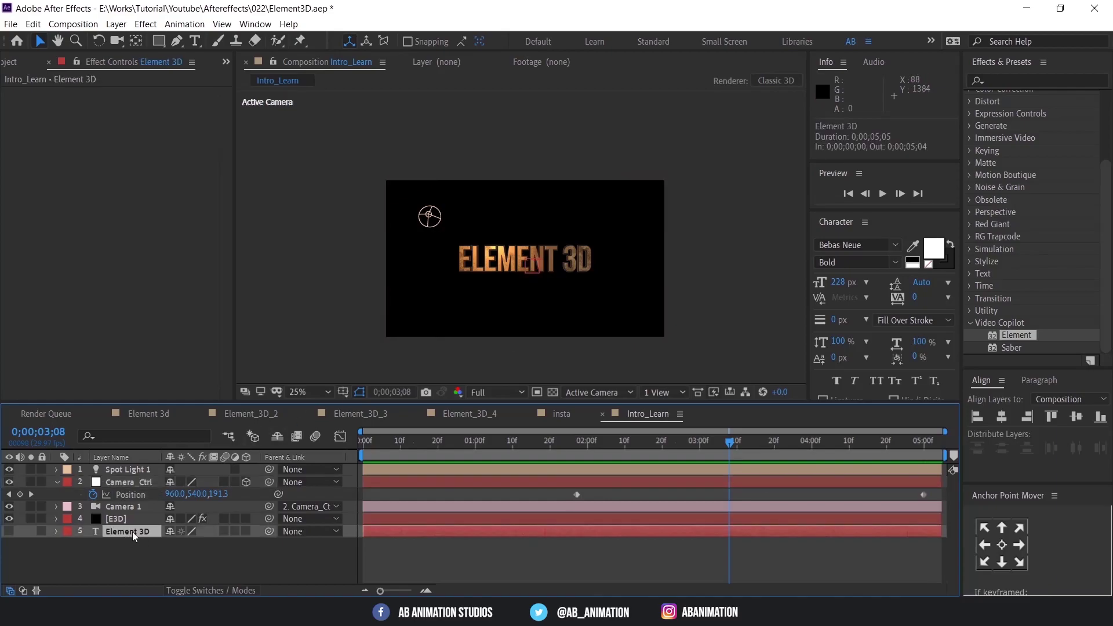
{"action": "left_click_drag", "start_coordinate": [131, 459], "coordinate": [130, 472]}
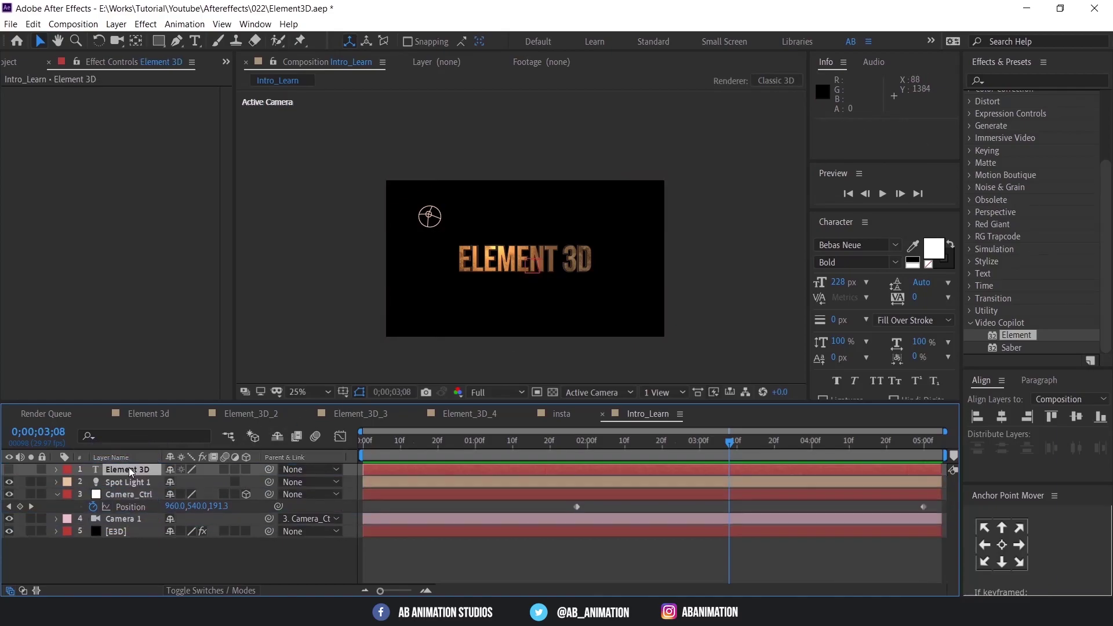
{"action": "left_click", "coordinate": [8, 469]}
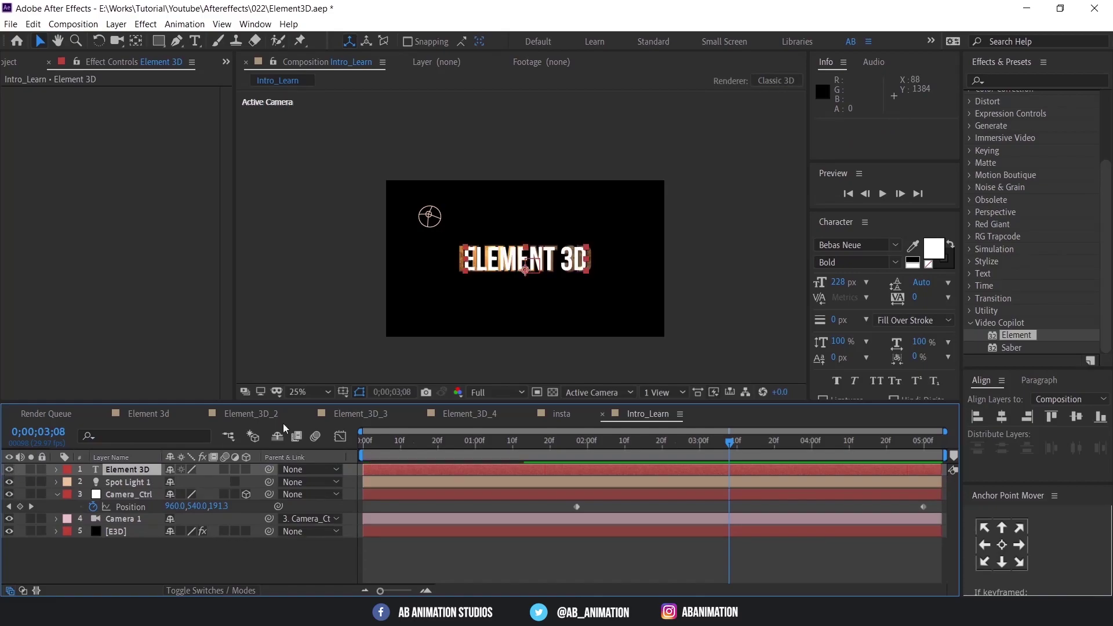
Replace the Element 3D layer's text with "After effects".
{"action": "double_click", "coordinate": [546, 265]}
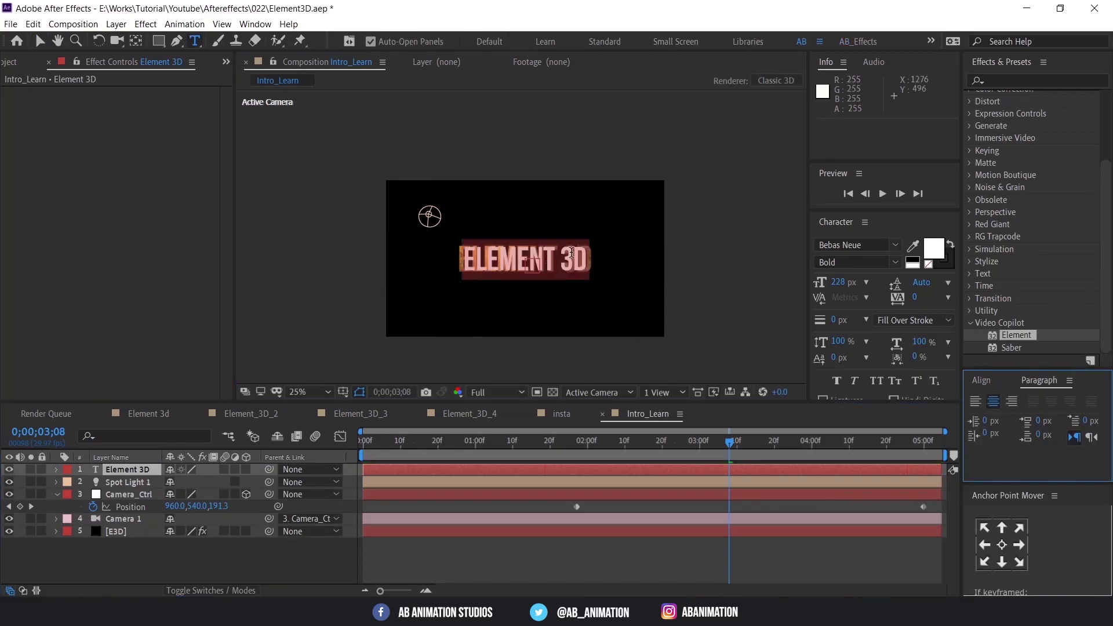
{"action": "type", "text": "Afte"}
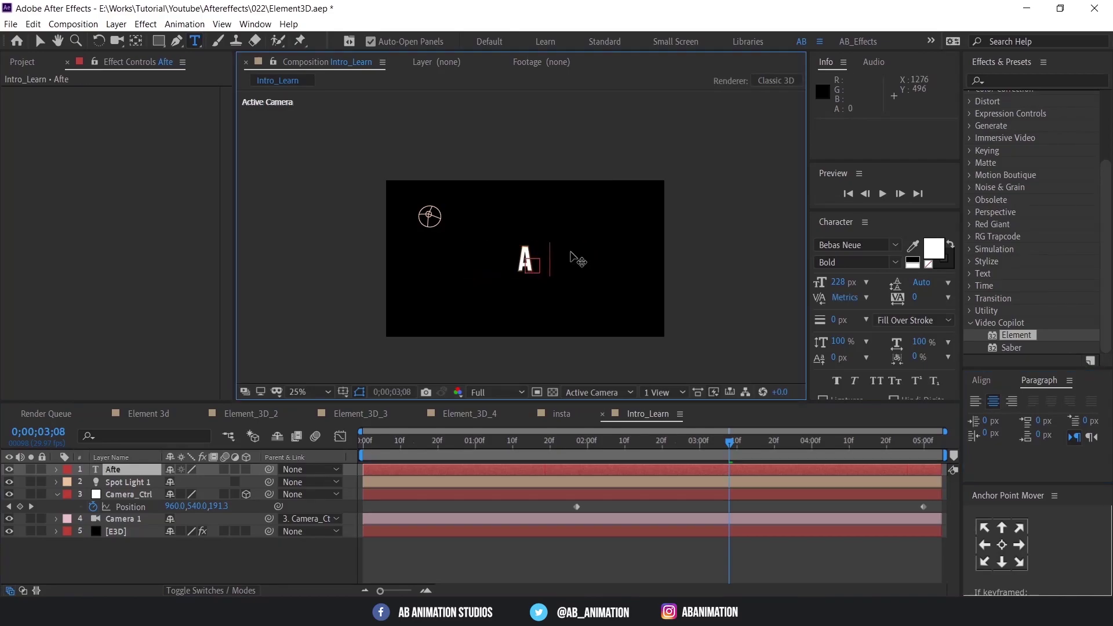
{"action": "type", "text": "r effects"}
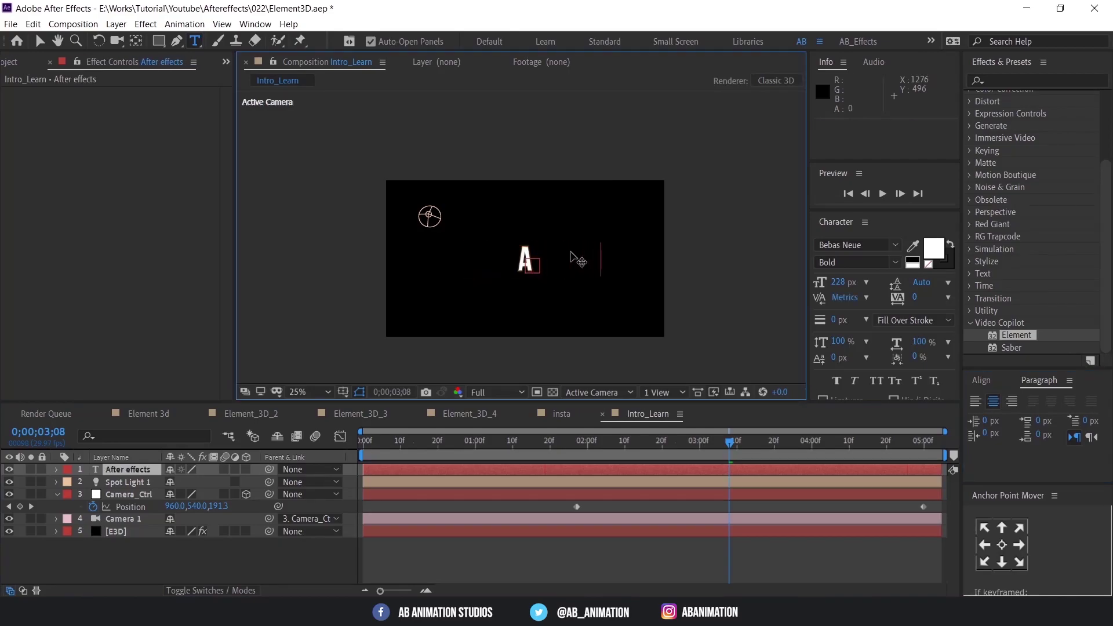
Finish the text edit, hide the "After effects" text layer and preview the updated 3D intro.
{"action": "left_click", "coordinate": [40, 40]}
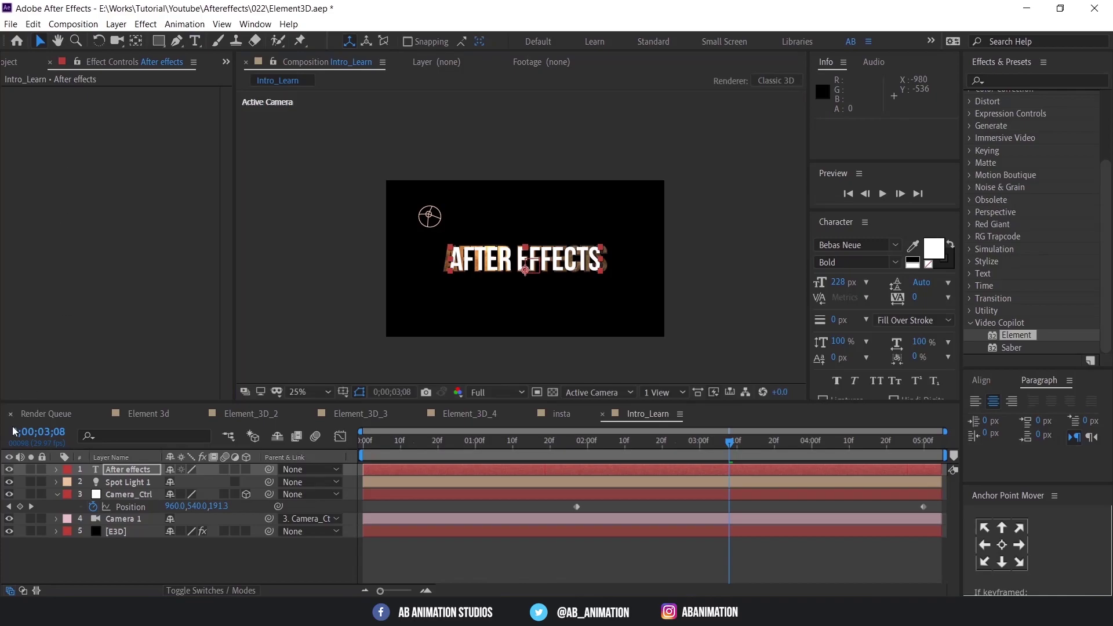
{"action": "left_click", "coordinate": [9, 469]}
{"action": "scroll", "coordinate": [502, 283], "scroll_direction": "up", "scroll_amount": 1}
{"action": "key", "text": "space"}
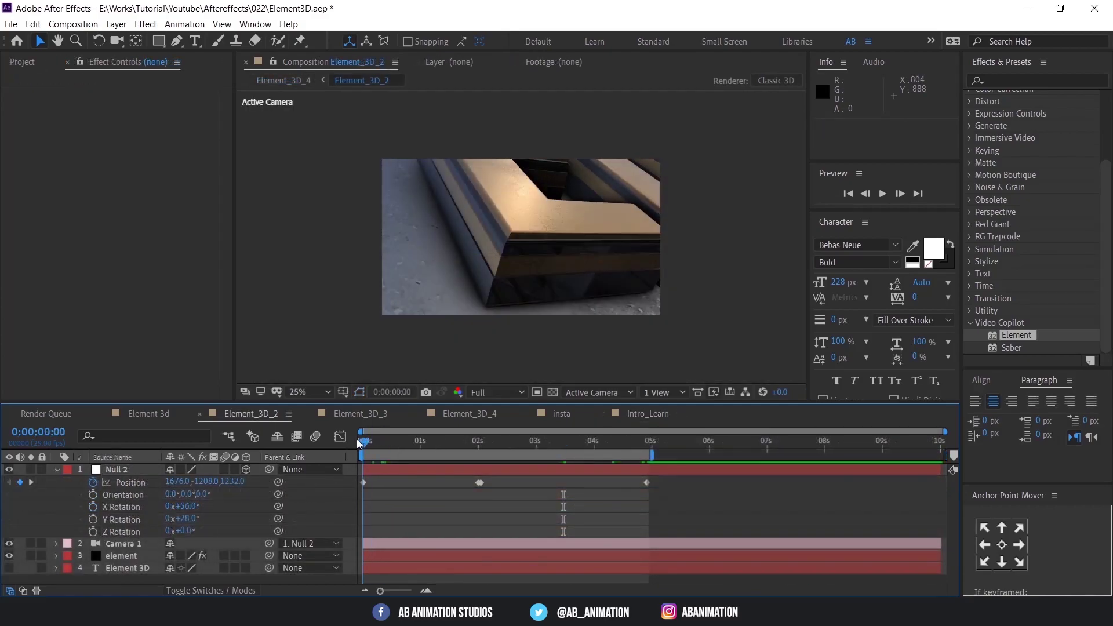
Scrub through the animations in the Element_3D_2 and Element_3D_3 compositions.
{"action": "left_click_drag", "start_coordinate": [359, 440], "coordinate": [613, 426]}
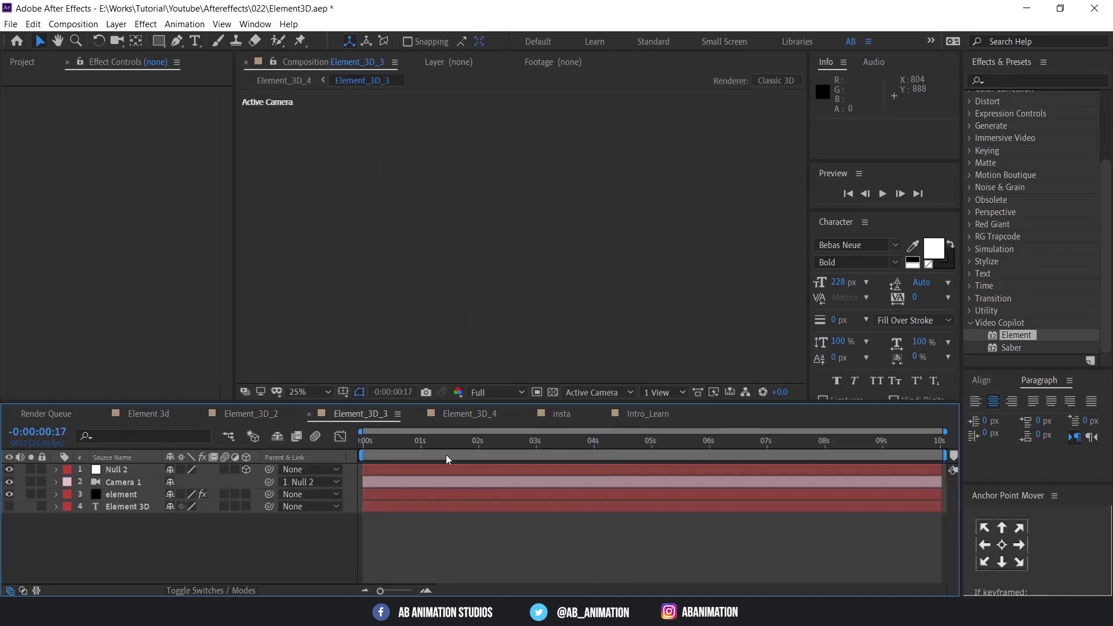
{"action": "left_click_drag", "start_coordinate": [371, 456], "coordinate": [515, 452]}
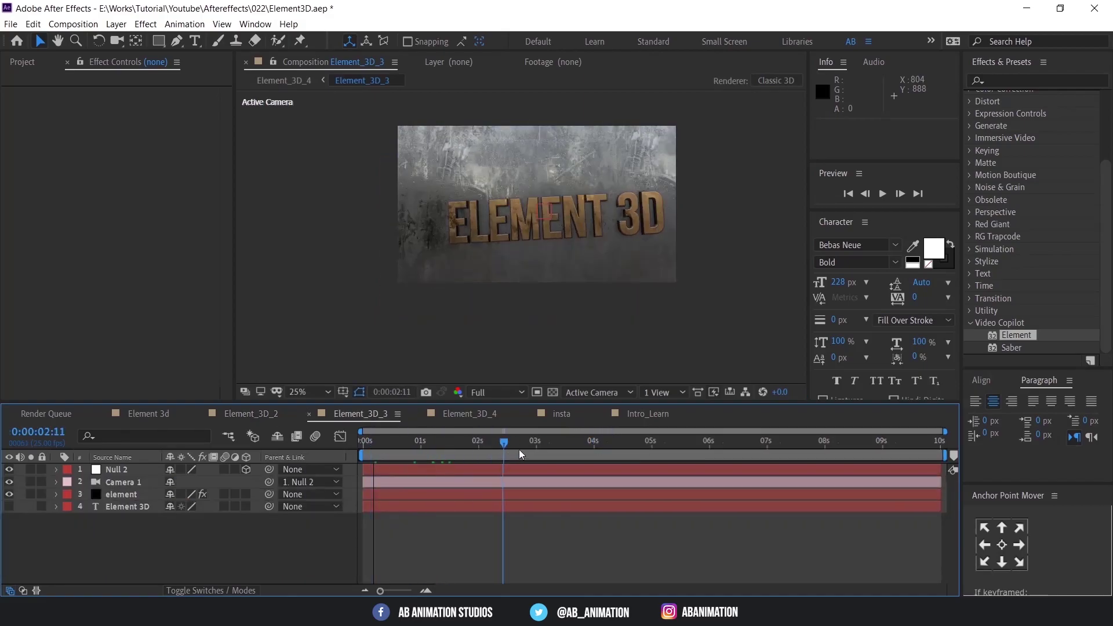
{"action": "left_click_drag", "start_coordinate": [715, 451], "coordinate": [722, 451]}
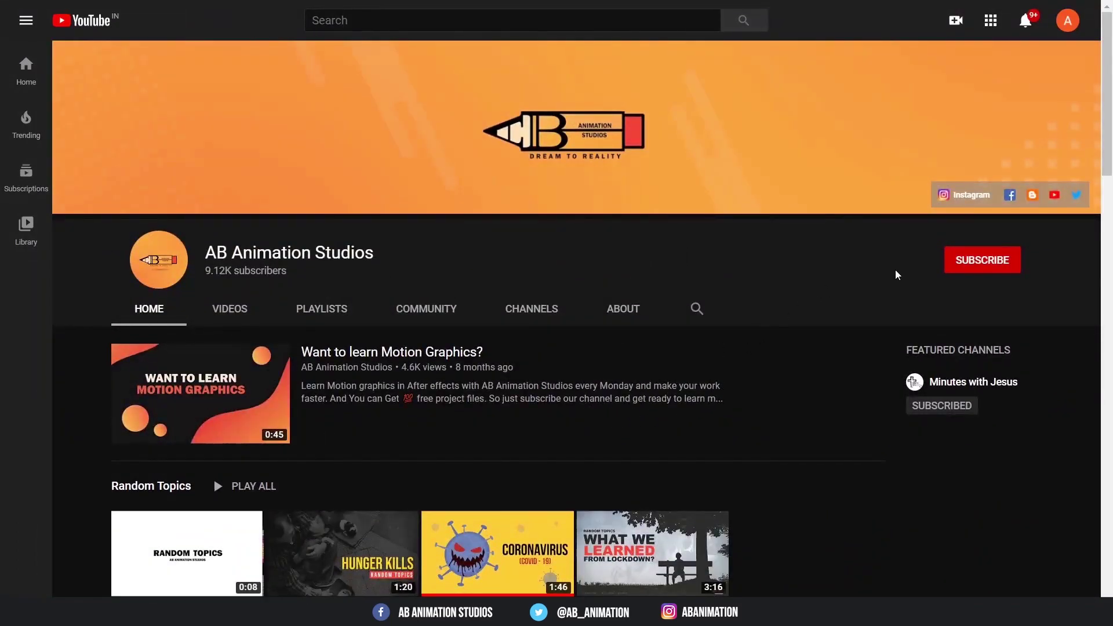
Switch to YouTube, subscribe to the AB Animation Studios channel and turn on all its notifications.
{"action": "left_click", "coordinate": [949, 267]}
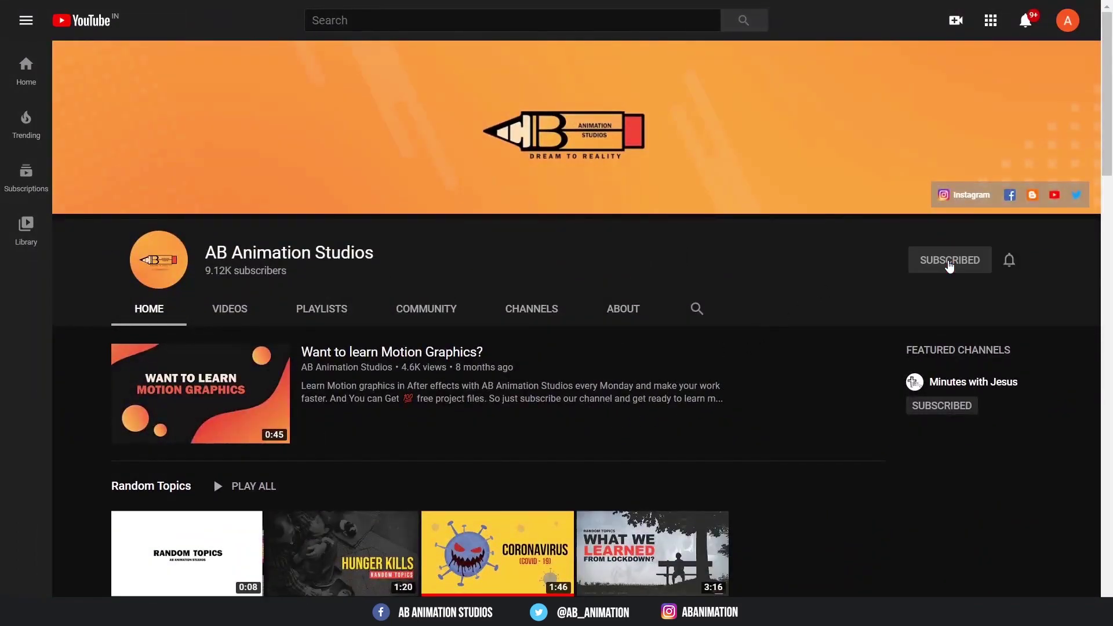
{"action": "left_click", "coordinate": [1009, 260]}
{"action": "left_click", "coordinate": [950, 295]}
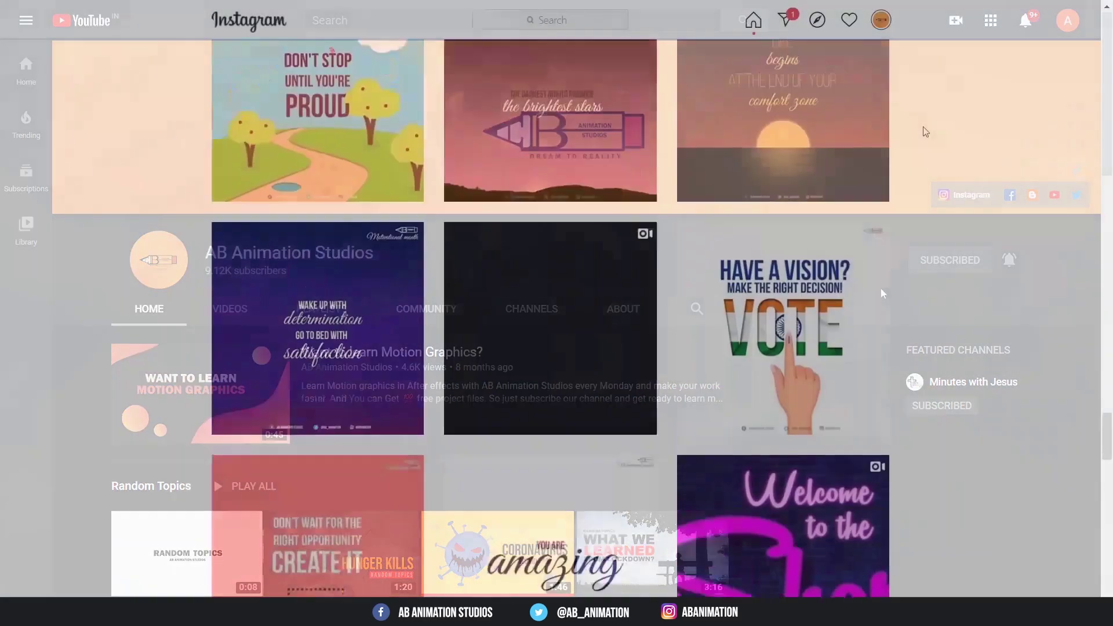
Switch to Instagram and browse the posts on the AB Animation Studios profile.
{"action": "scroll", "coordinate": [923, 126], "scroll_direction": "down", "scroll_amount": 10}
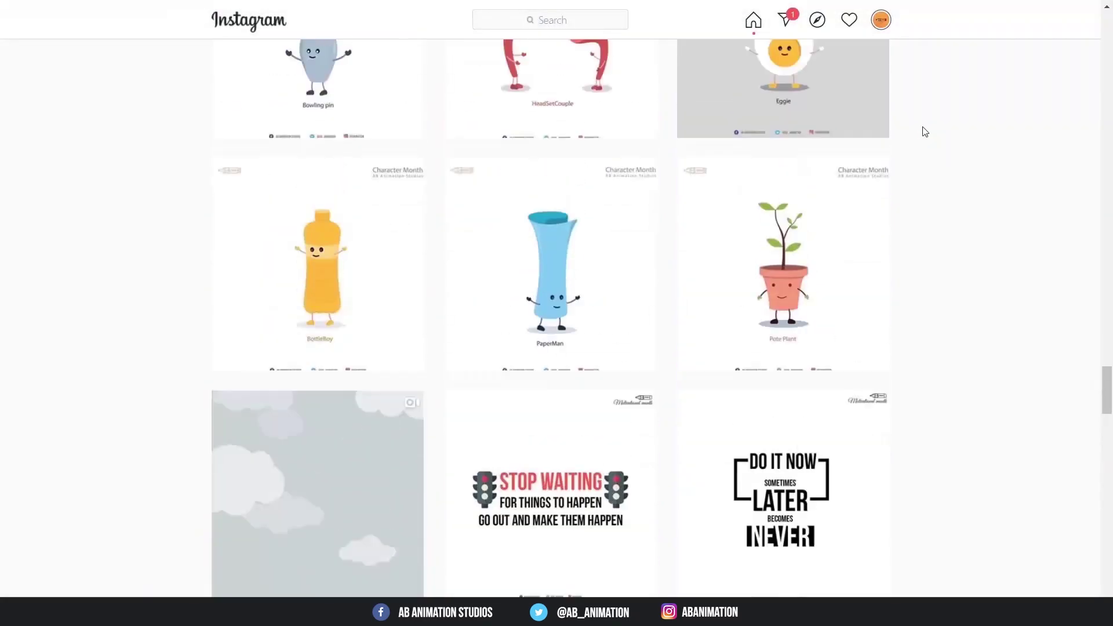
{"action": "scroll", "coordinate": [925, 132], "scroll_direction": "up", "scroll_amount": 10}
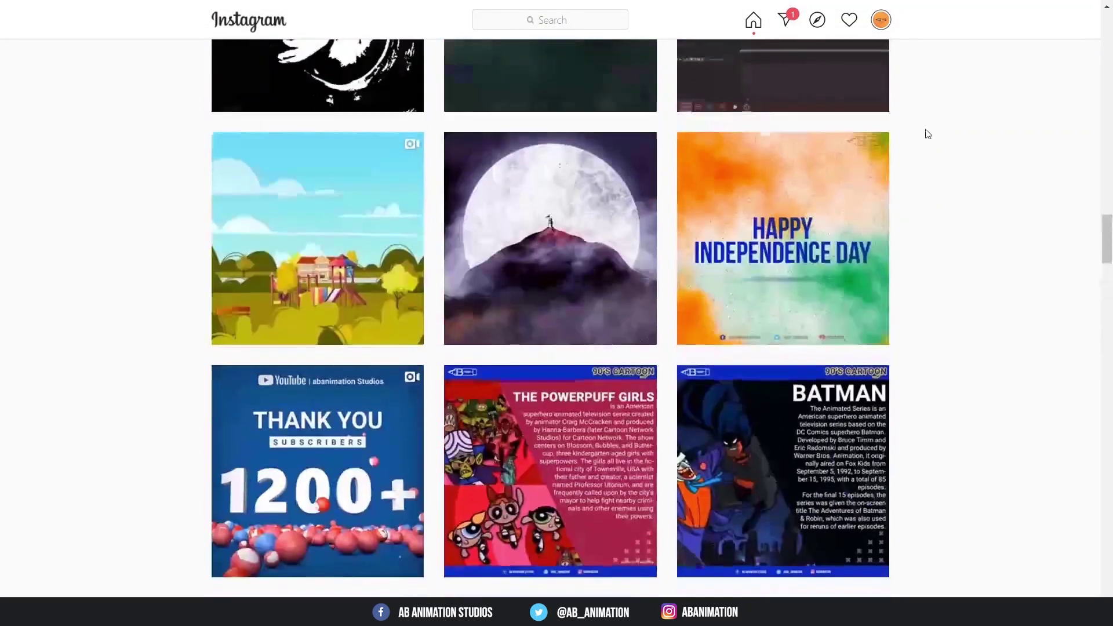
{"action": "scroll", "coordinate": [927, 134], "scroll_direction": "up", "scroll_amount": 10}
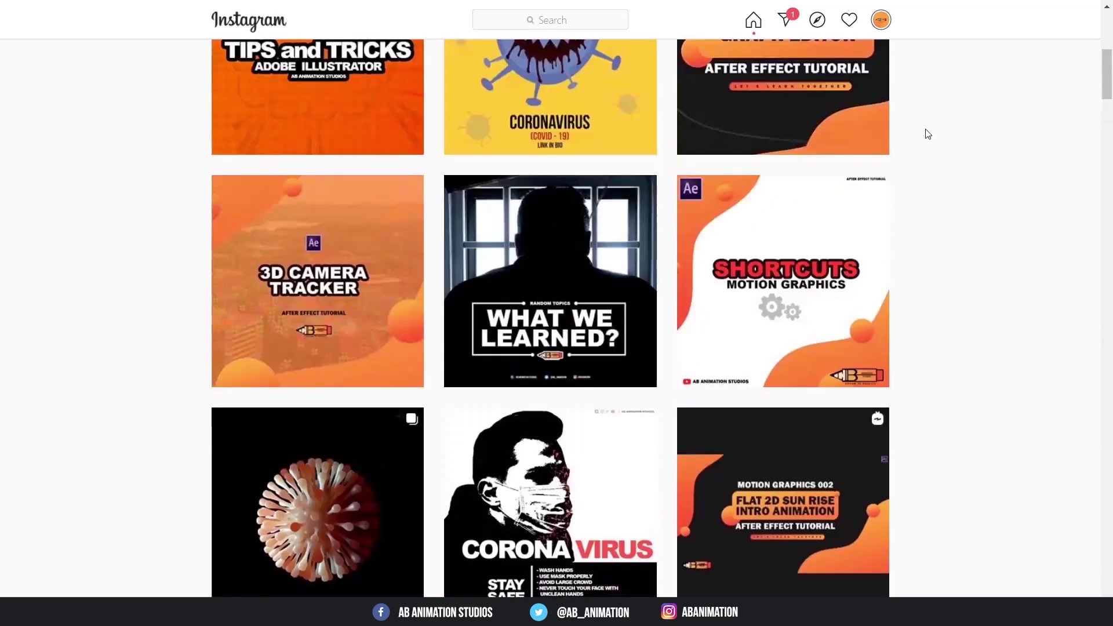